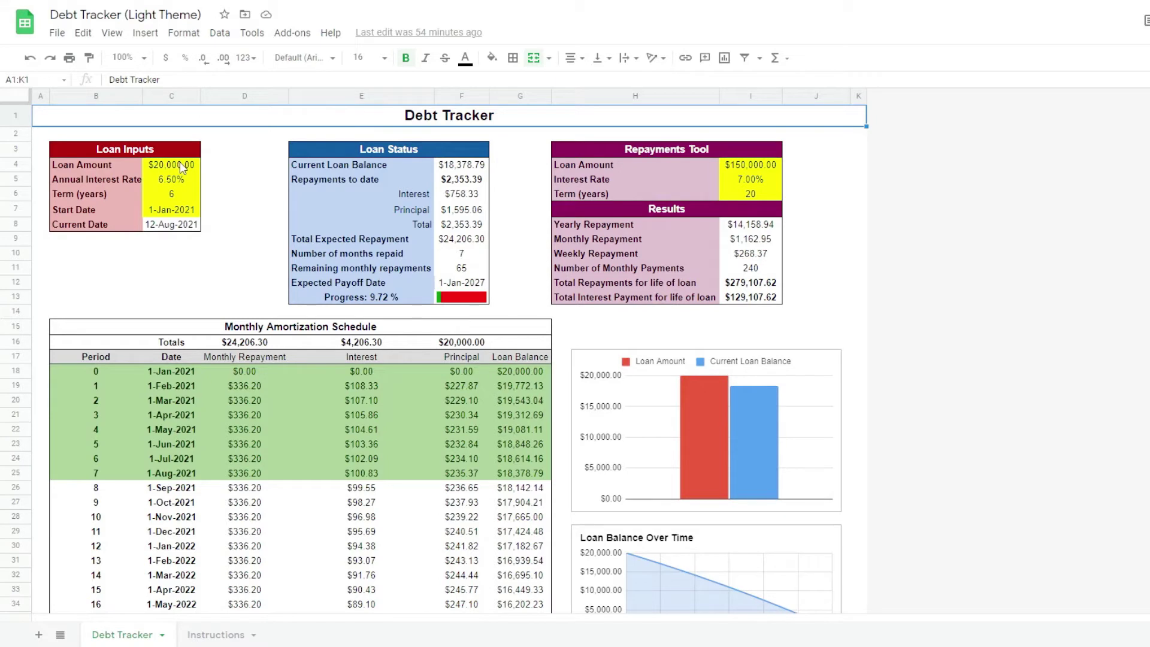
- Inspect the Loan Inputs and the monthly schedule's repayment, interest and principal formulas in row 19
left_click_drag(181, 163, 188, 207)
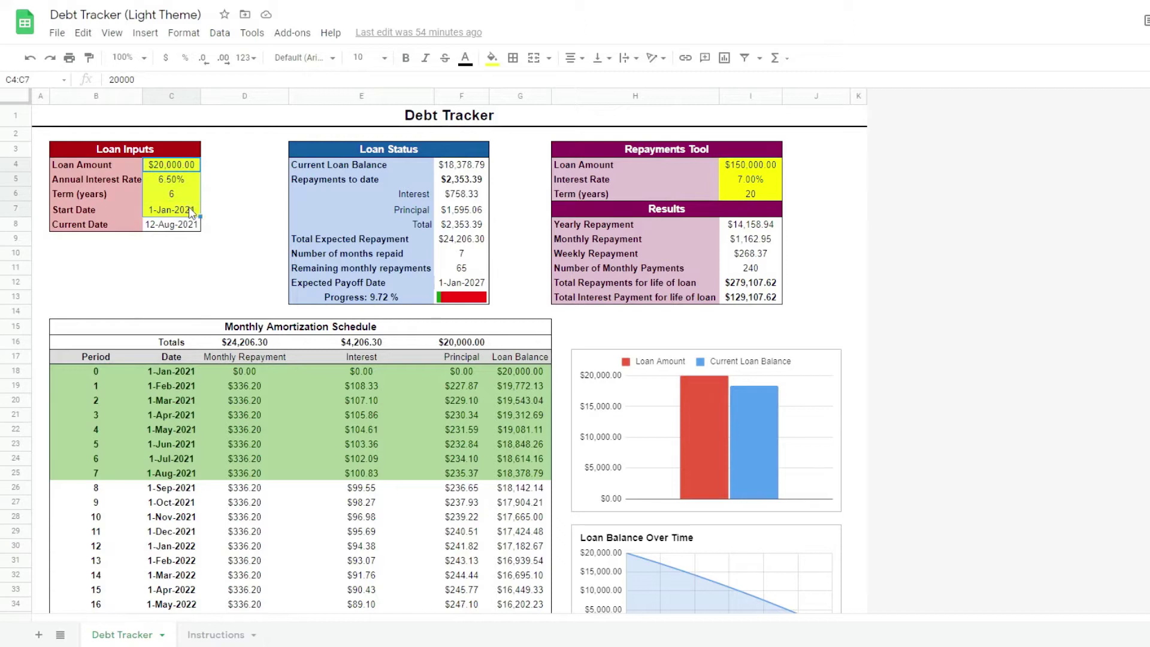
left_click(168, 147)
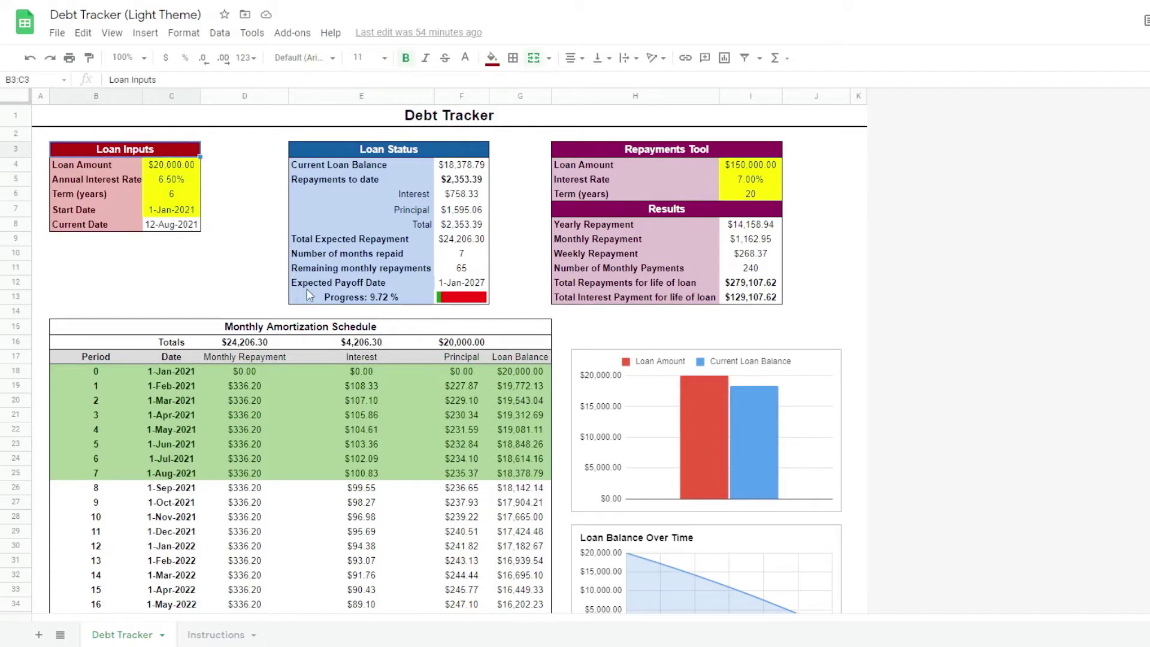
left_click(238, 333)
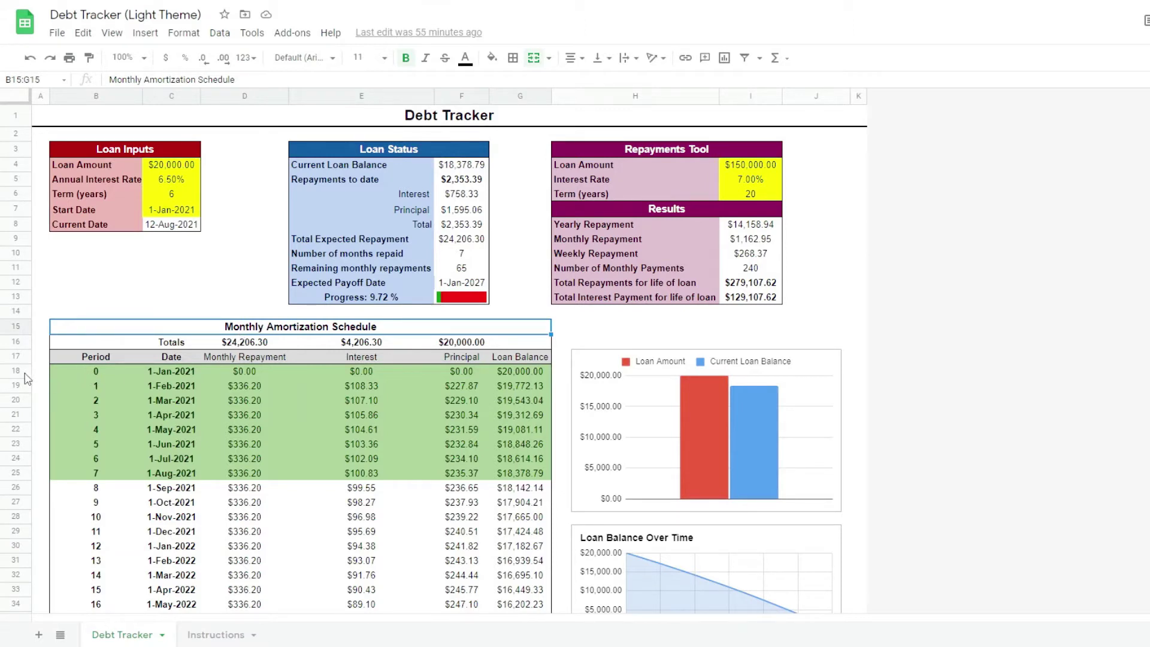
left_click_drag(23, 372, 7, 532)
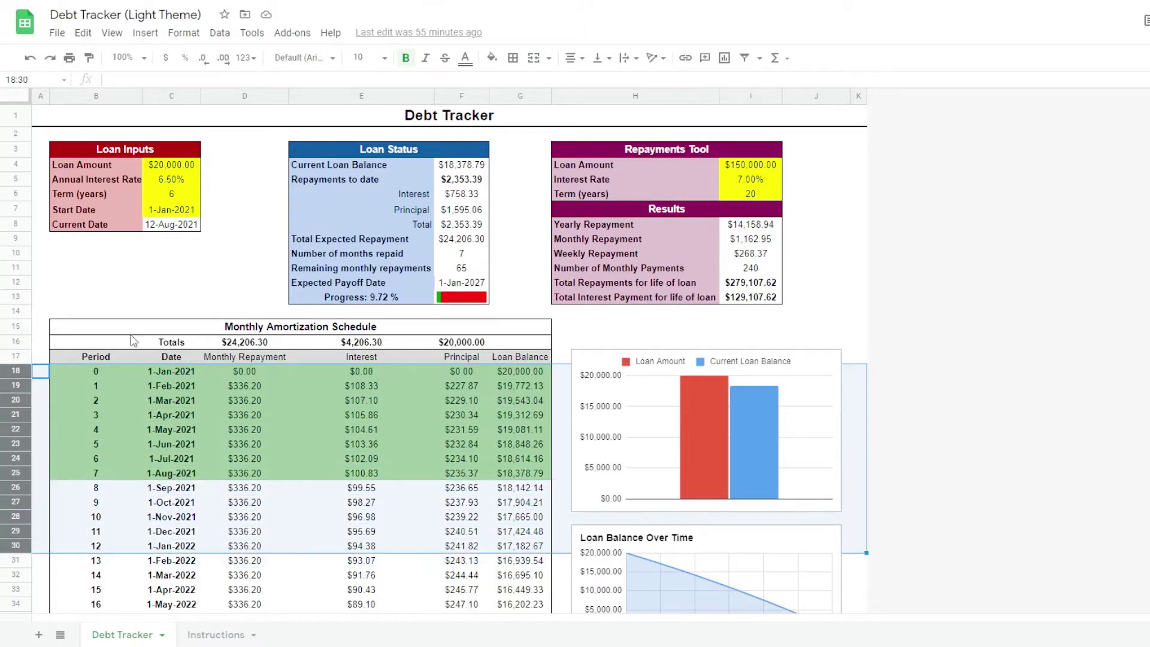
left_click(145, 321)
scroll(419, 411, "down", 5)
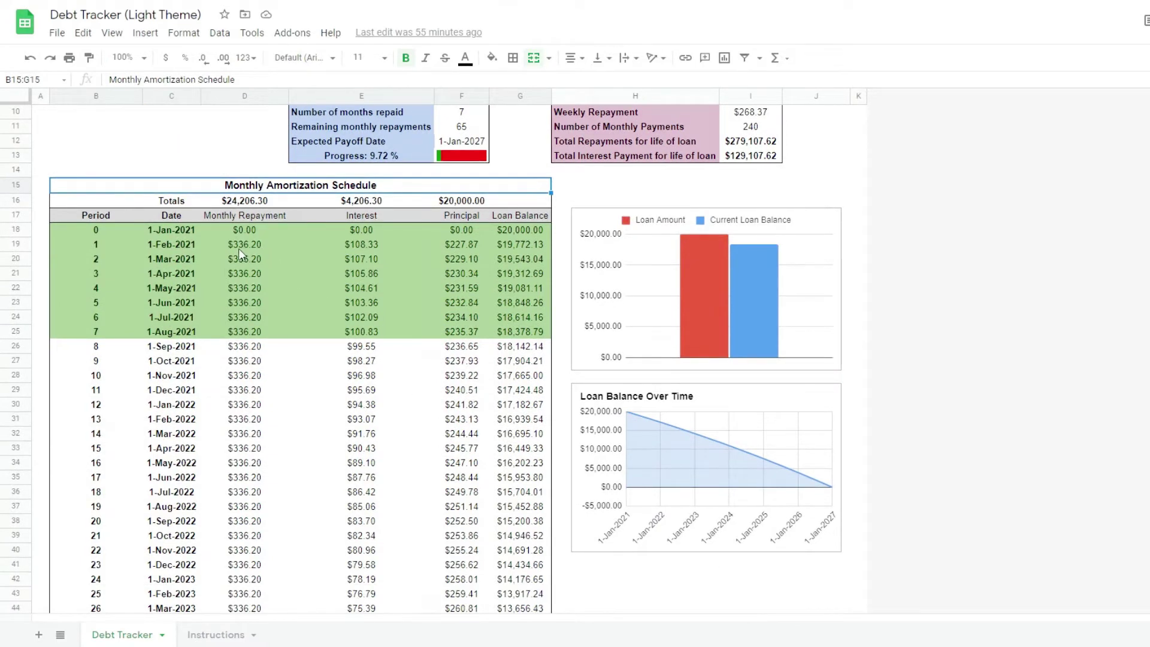
left_click(239, 249)
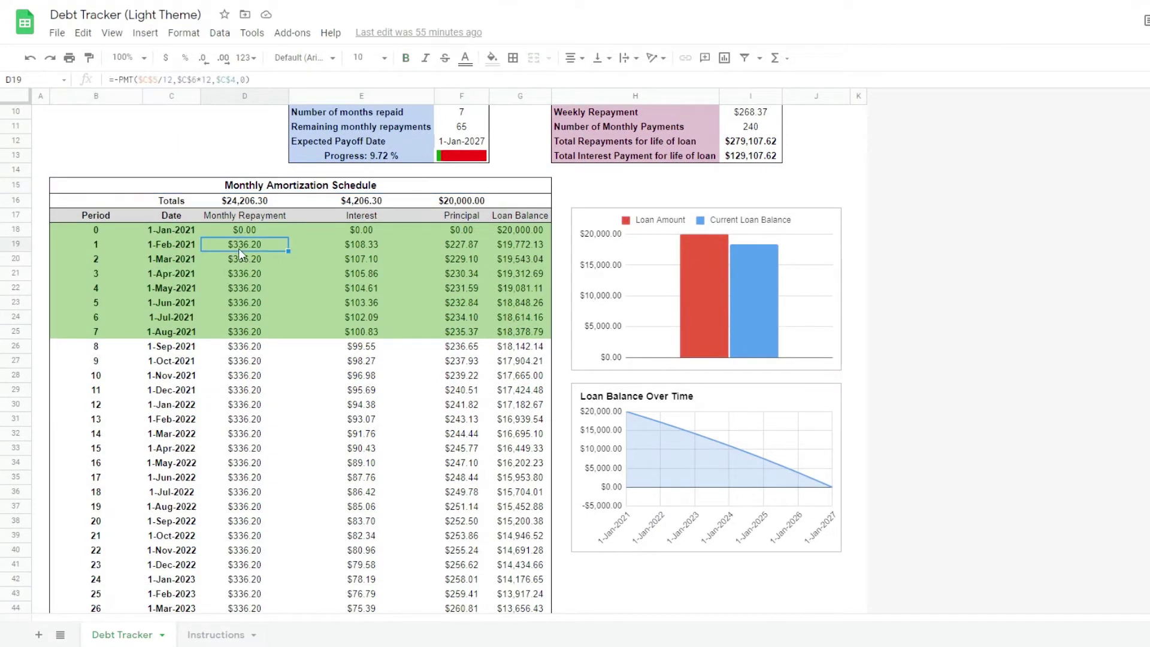
left_click(371, 245)
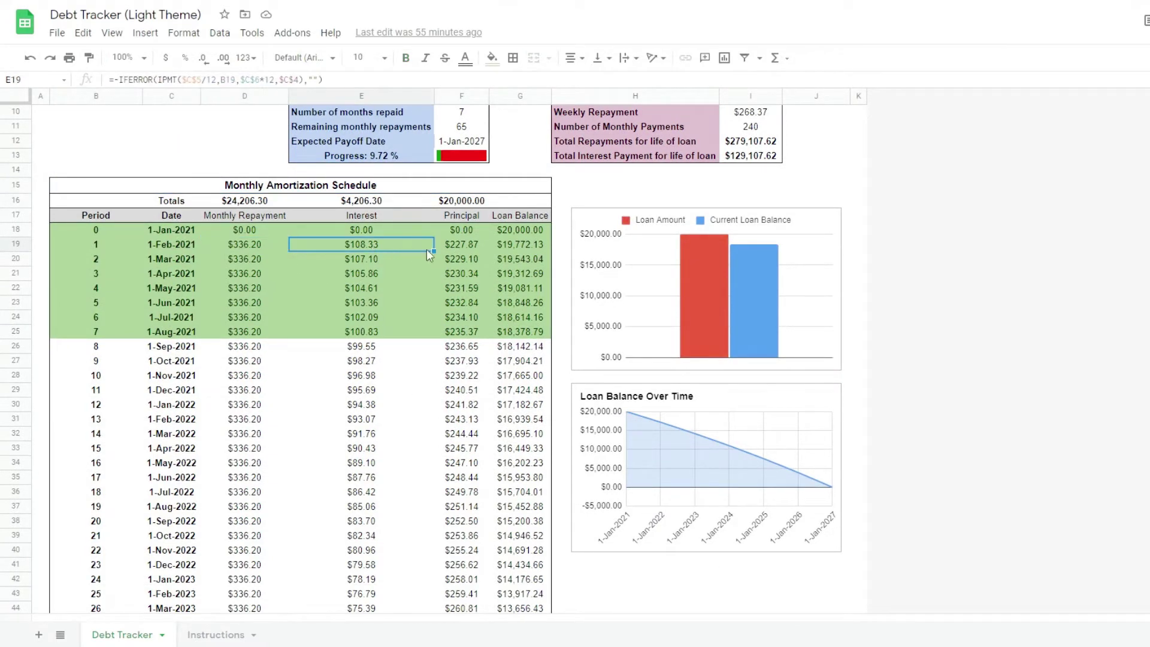
left_click(458, 246)
left_click(366, 248)
scroll(407, 288, "up", 3)
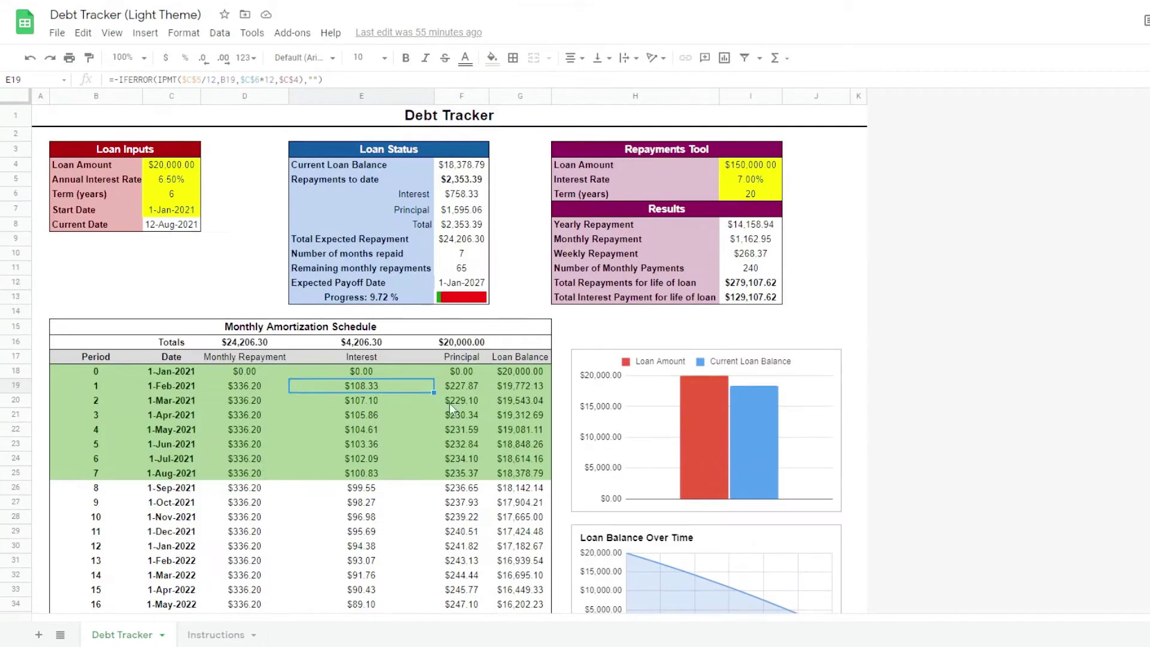
- Check the schedule's Interest and Monthly Repayment totals against Loan Amount and Annual Interest Rate
left_click(361, 342)
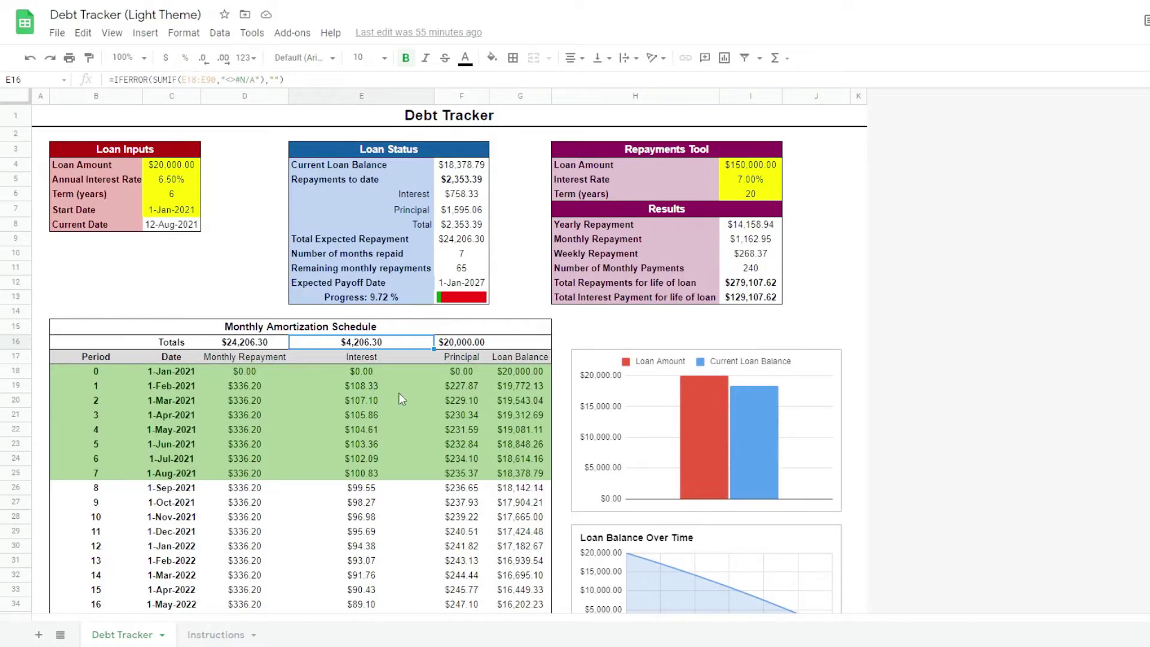
left_click(181, 170)
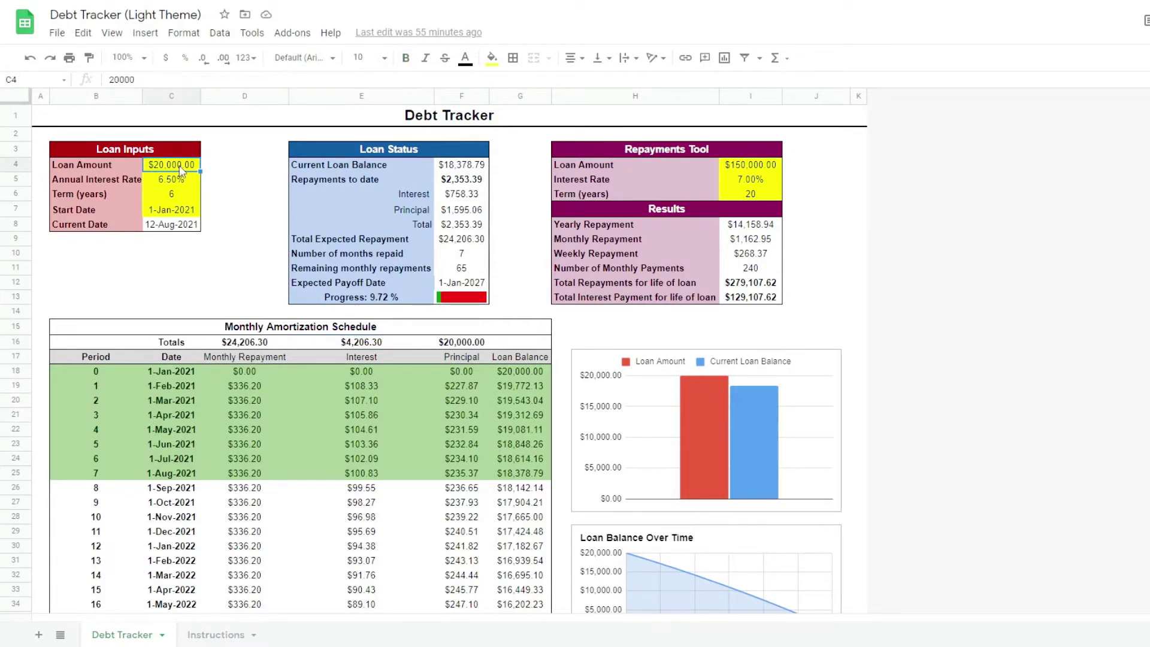
left_click(245, 343)
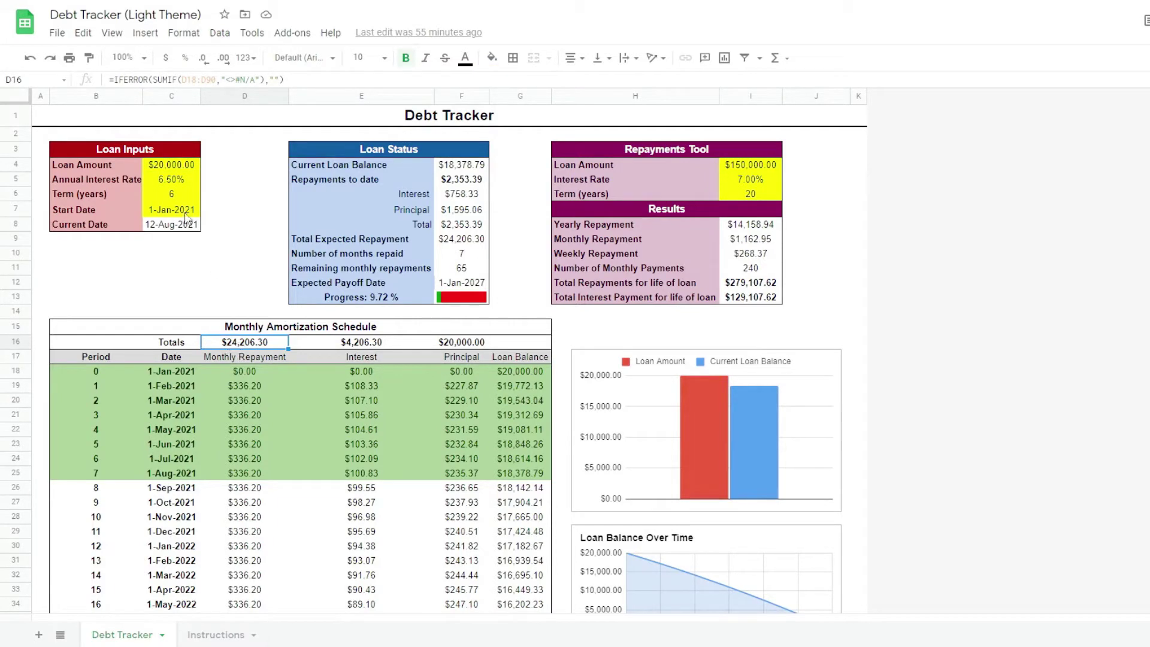
left_click(179, 183)
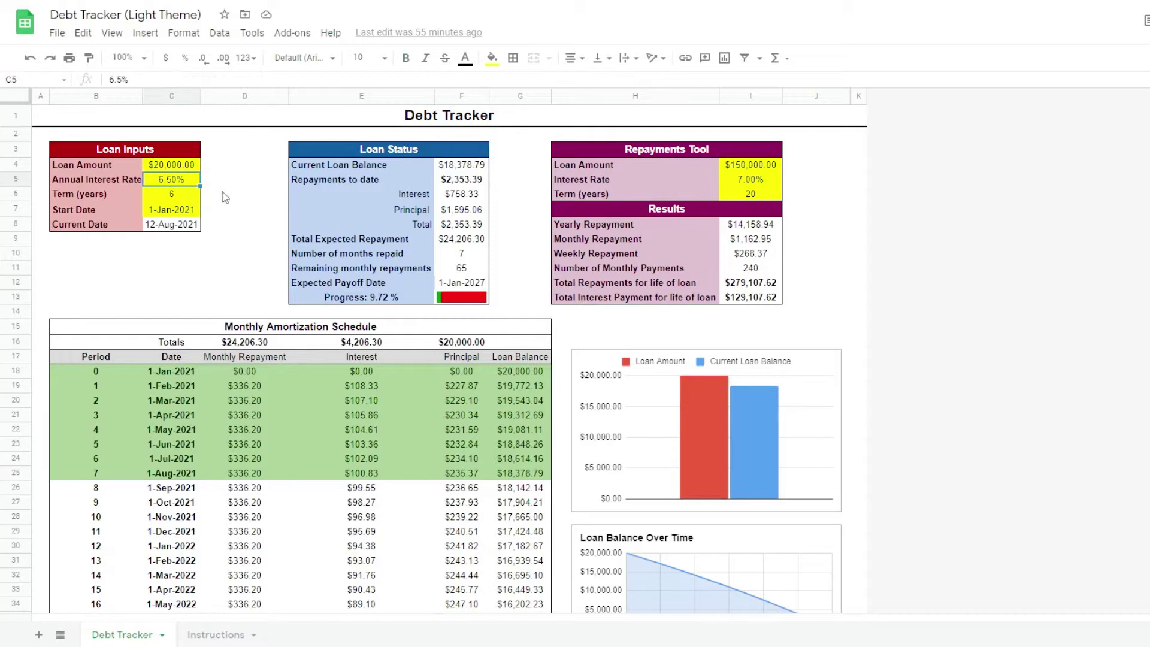
left_click(364, 376)
key("ctrl+Down")
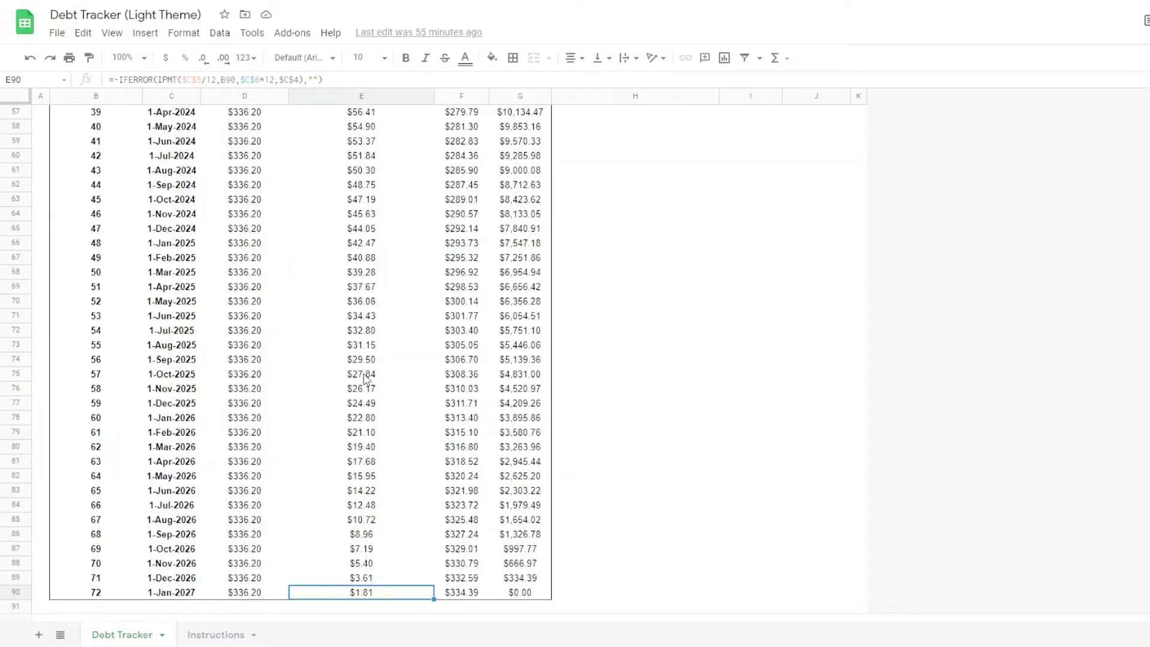
scroll(359, 377, "down", 5)
left_click(333, 366)
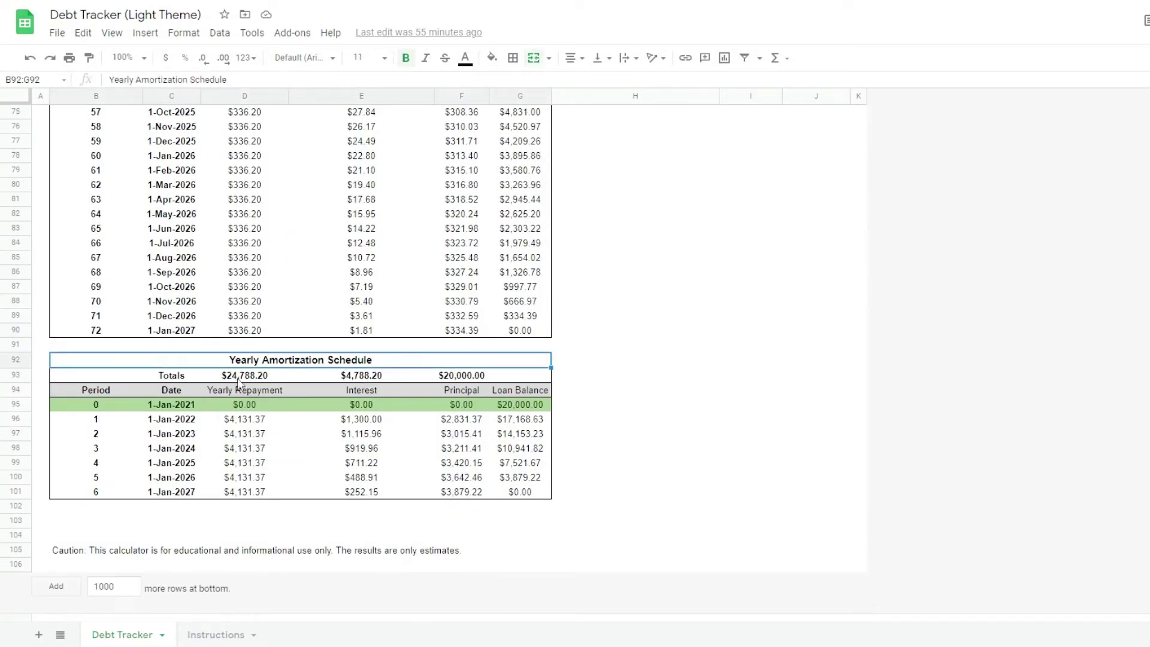
key("ctrl+Home")
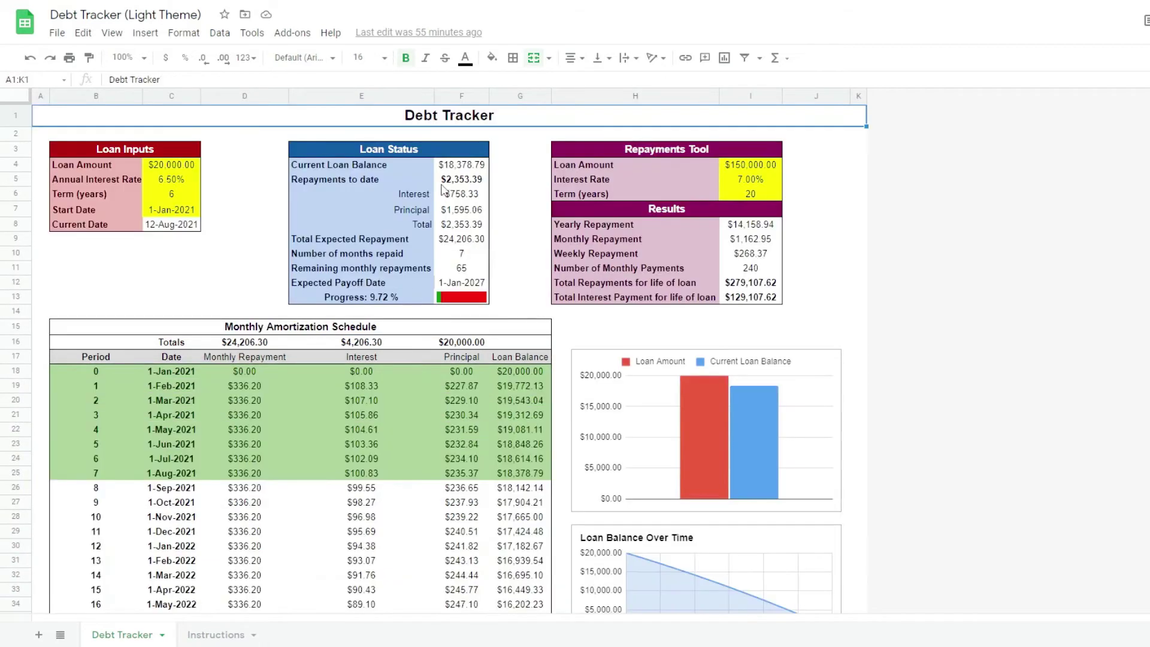
- Review the Loan Status formulas, from Current Loan Balance to Expected Payoff Date and the SPARKLINE progress bar
left_click(440, 153)
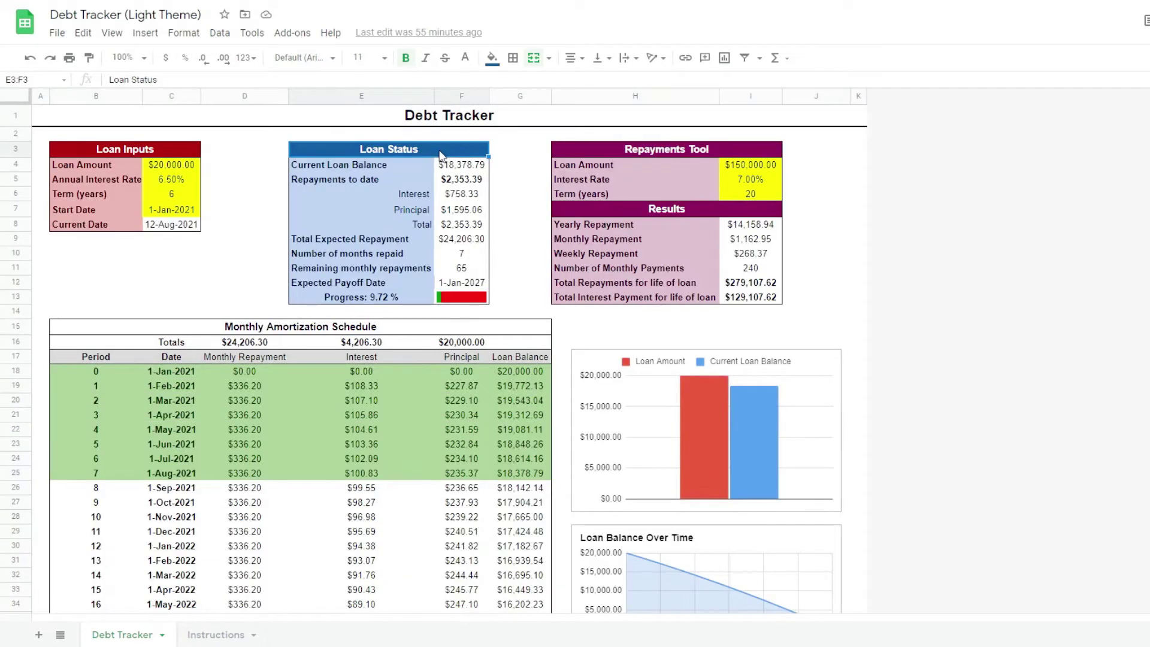
left_click(479, 169)
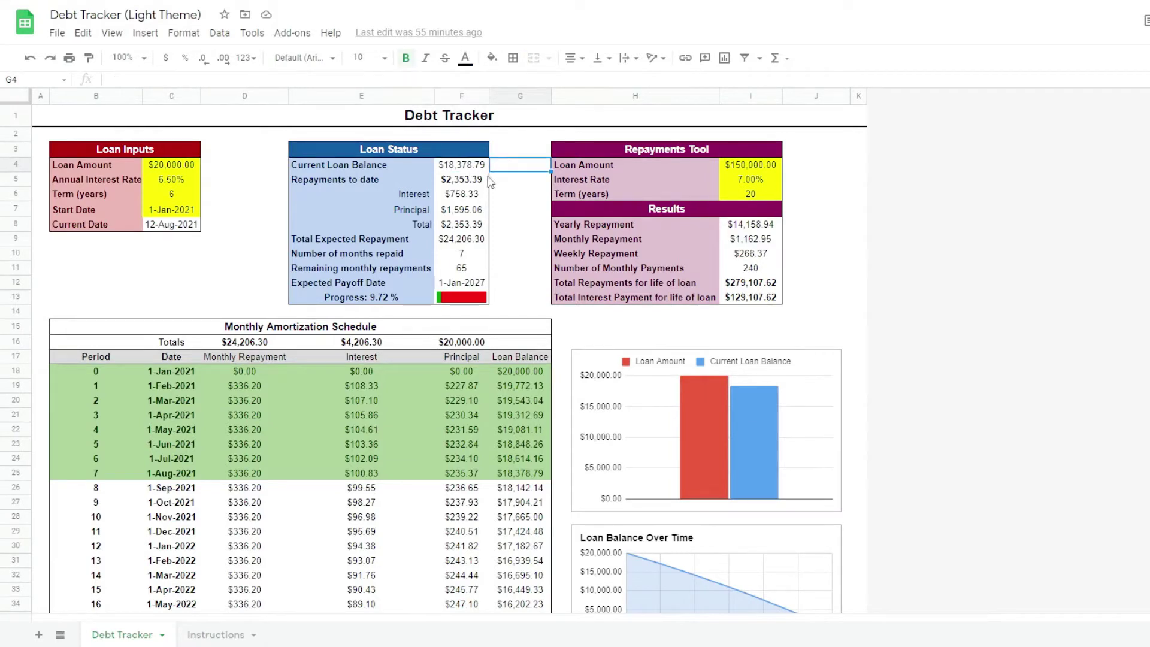
left_click(475, 185)
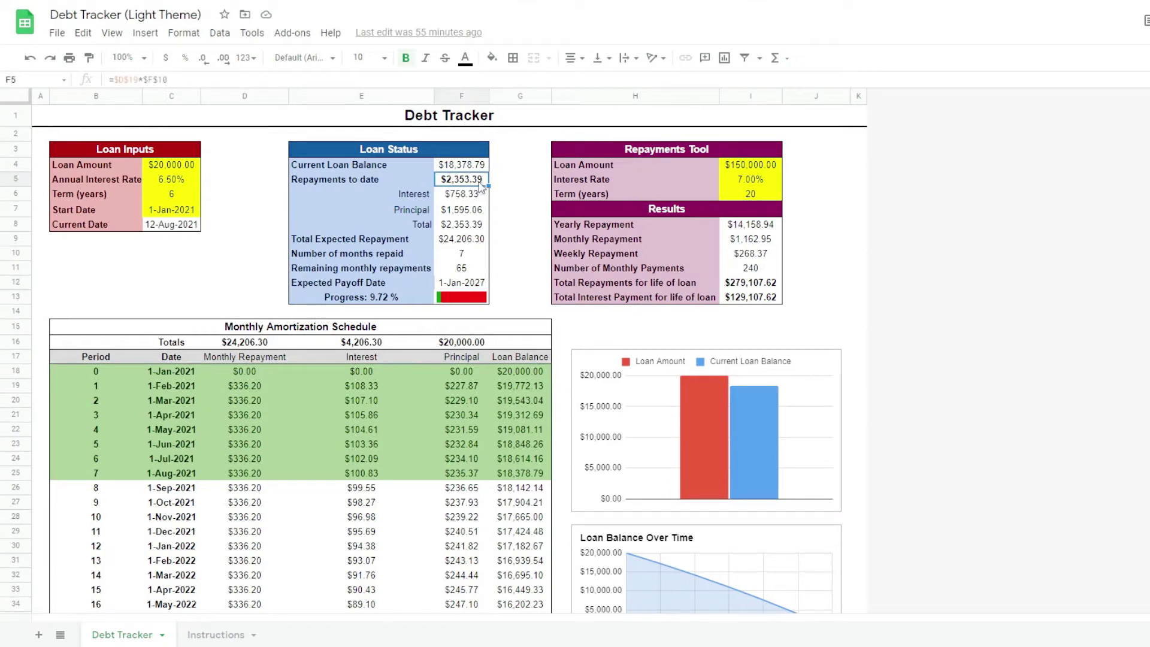
left_click(480, 197)
left_click(480, 210)
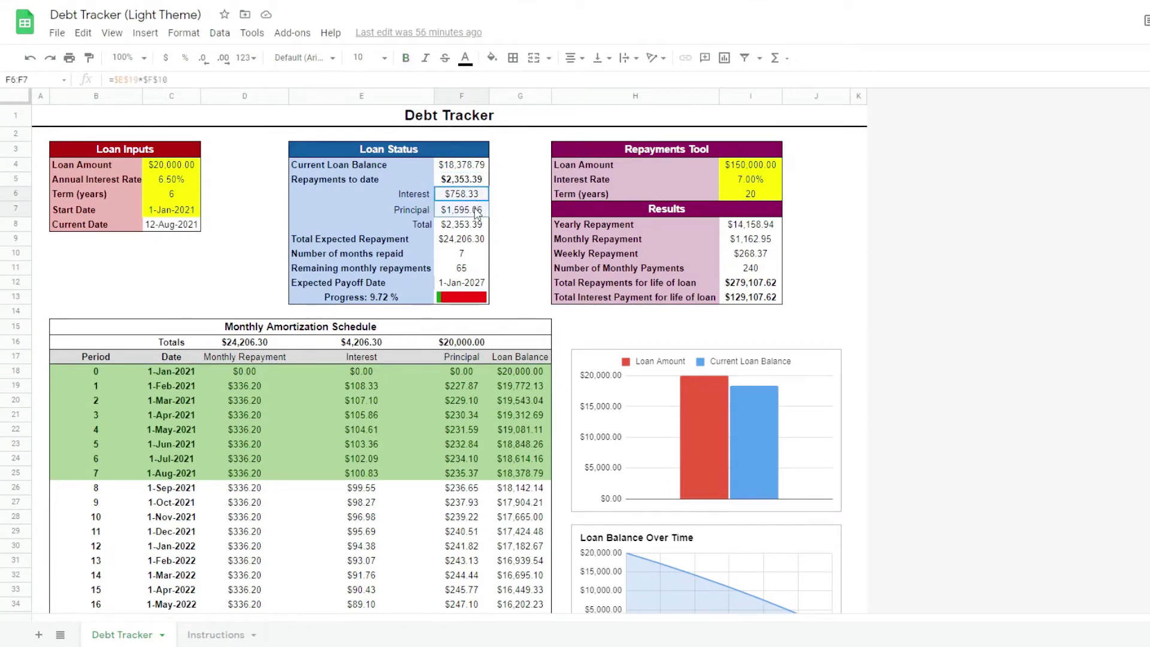
left_click(505, 198)
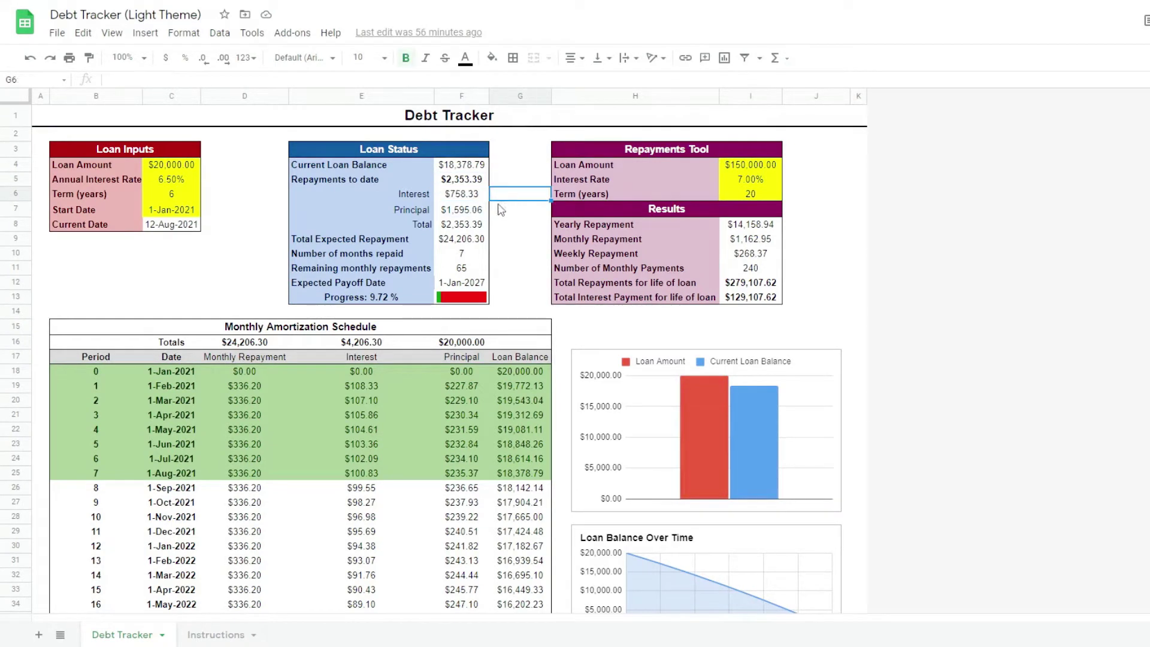
left_click(467, 240)
left_click(463, 269)
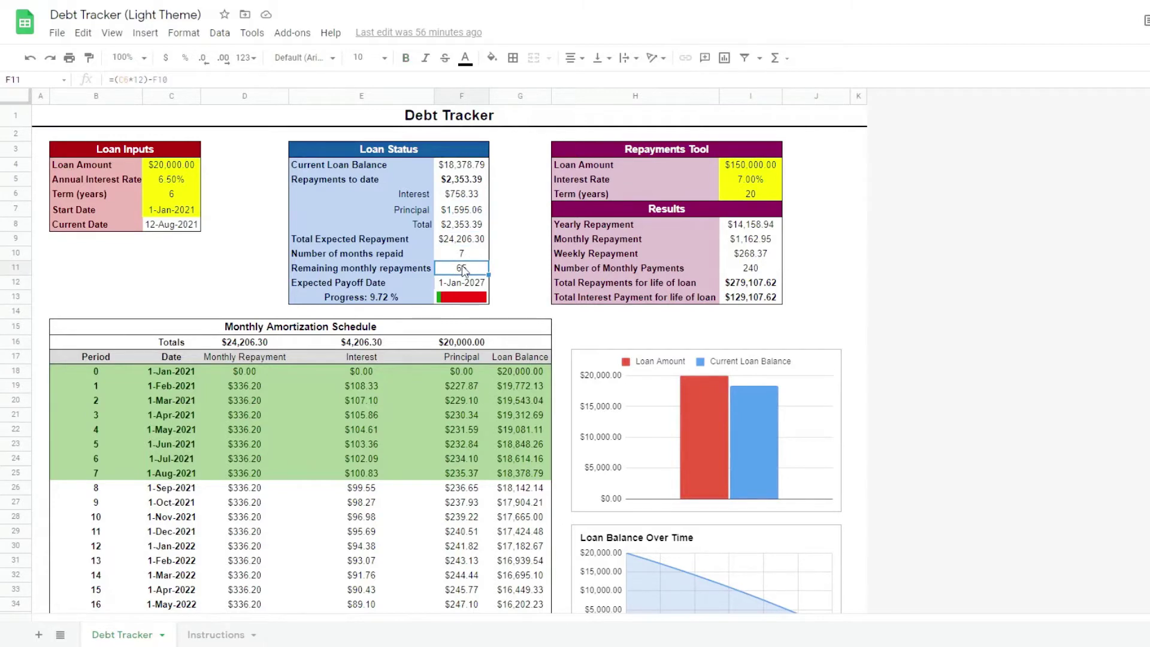
left_click(470, 288)
left_click(472, 301)
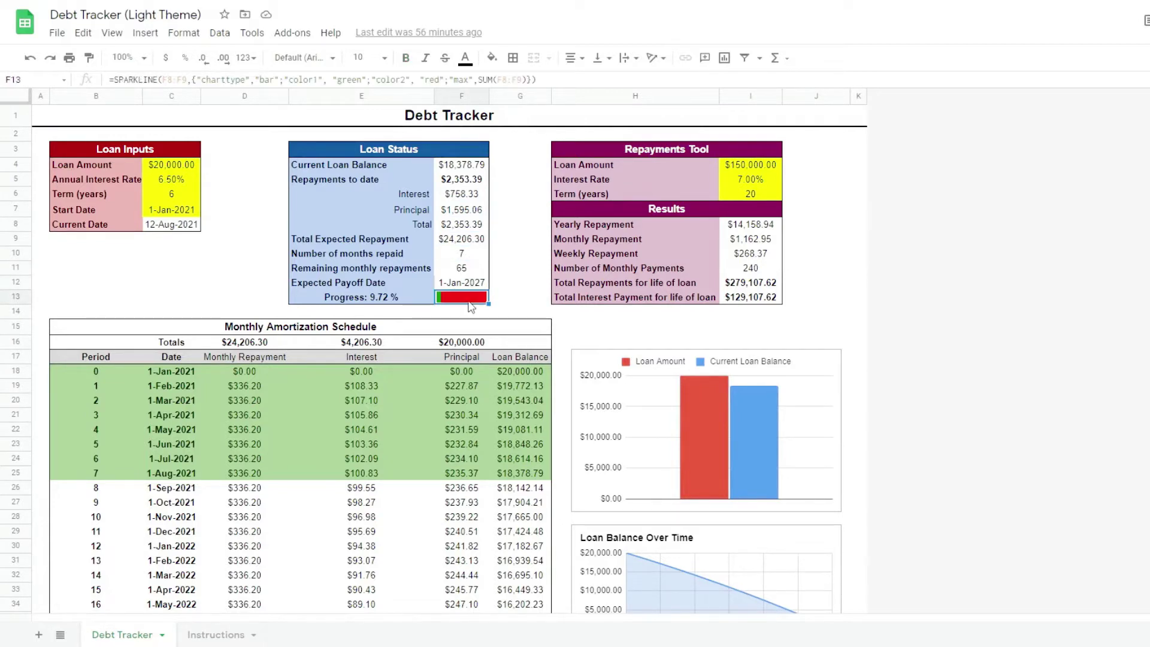
left_click(531, 120)
- Look over the loan amount versus balance column chart and the Loan Balance Over Time chart
left_click(753, 440)
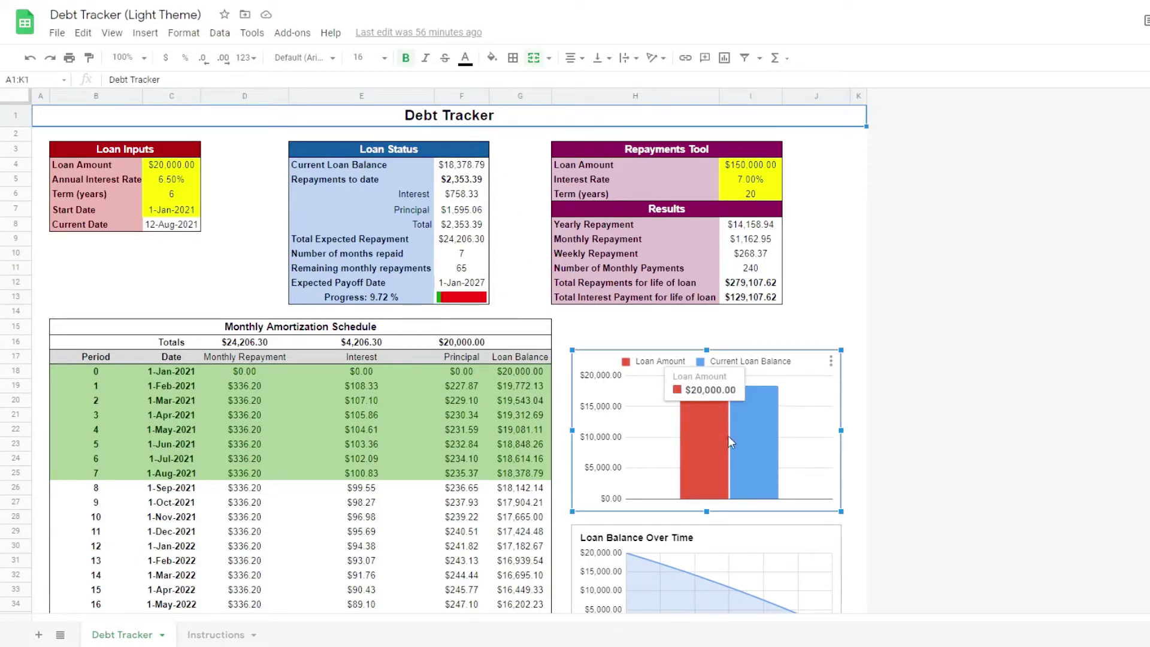
scroll(747, 433, "down", 3)
left_click(673, 418)
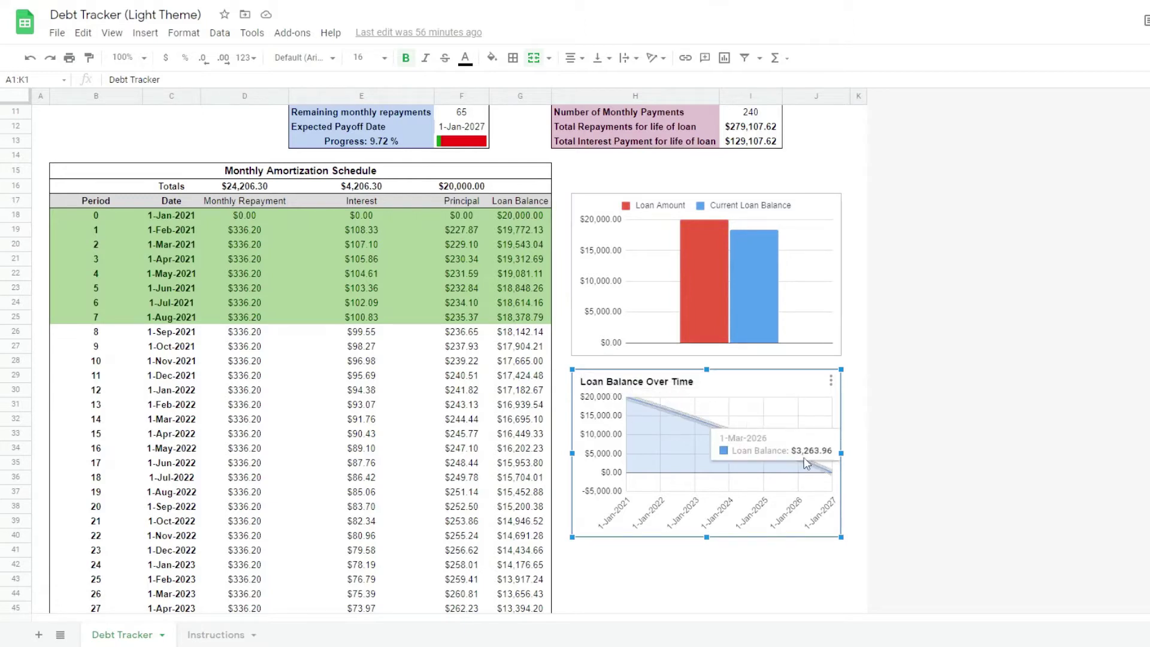
scroll(827, 389, "up", 3)
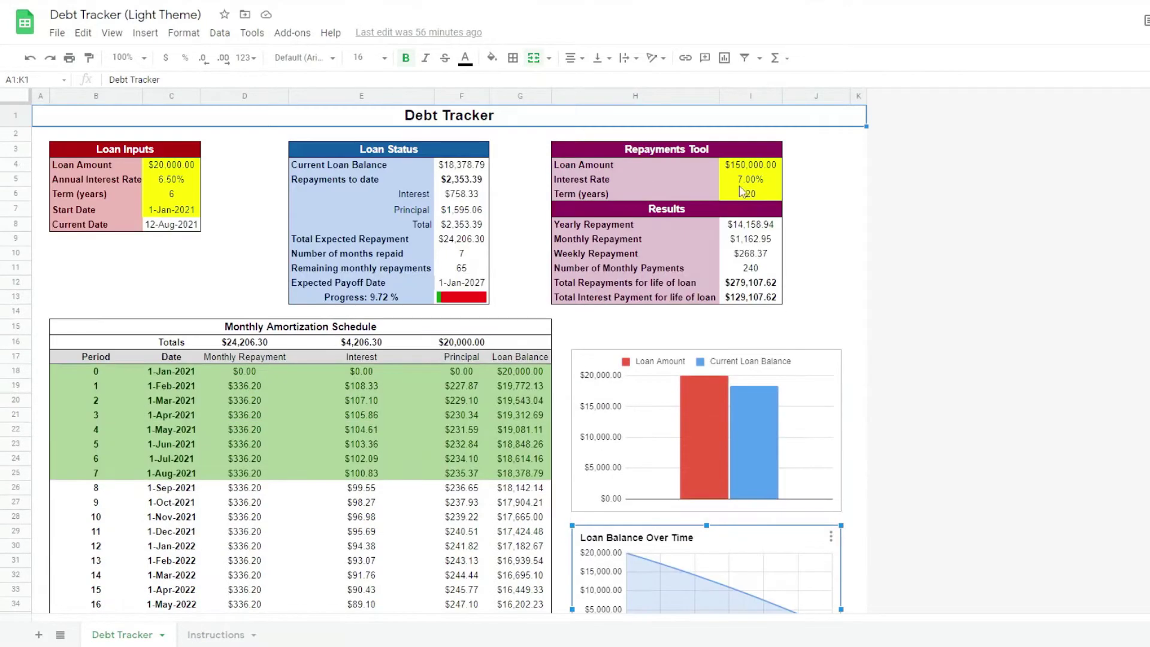
- Enter a 100,000 loan amount, 3% rate and 30-year term in the Repayments Tool
left_click(714, 157)
left_click(745, 167)
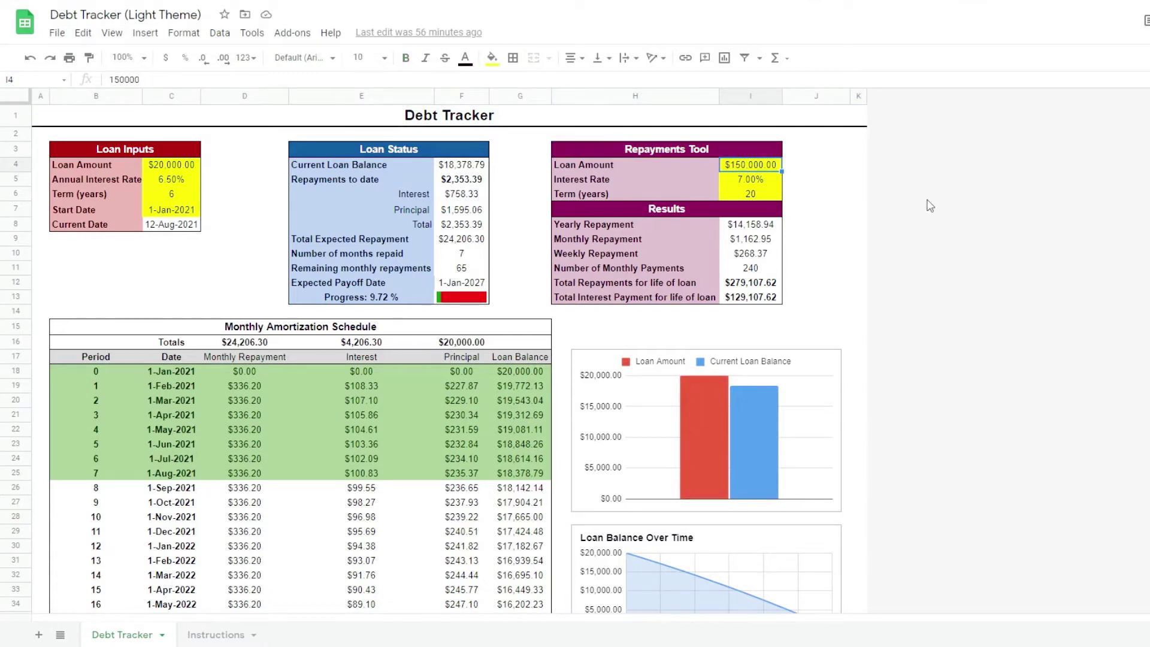
type("100,000")
key("Return")
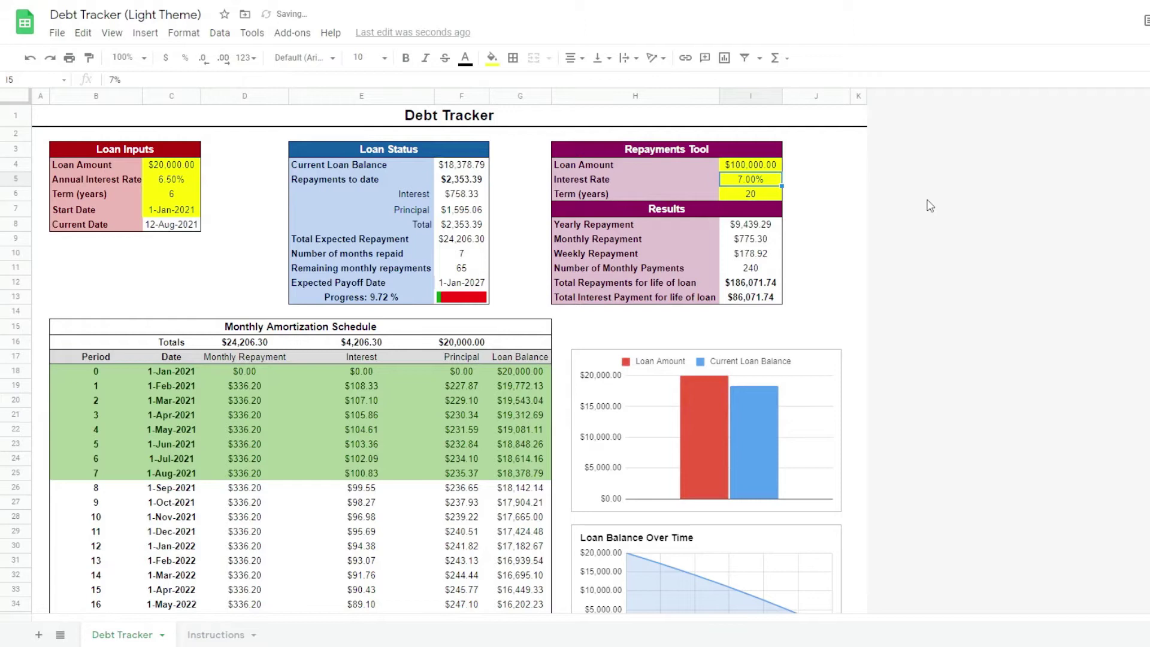
type("3")
key("Return")
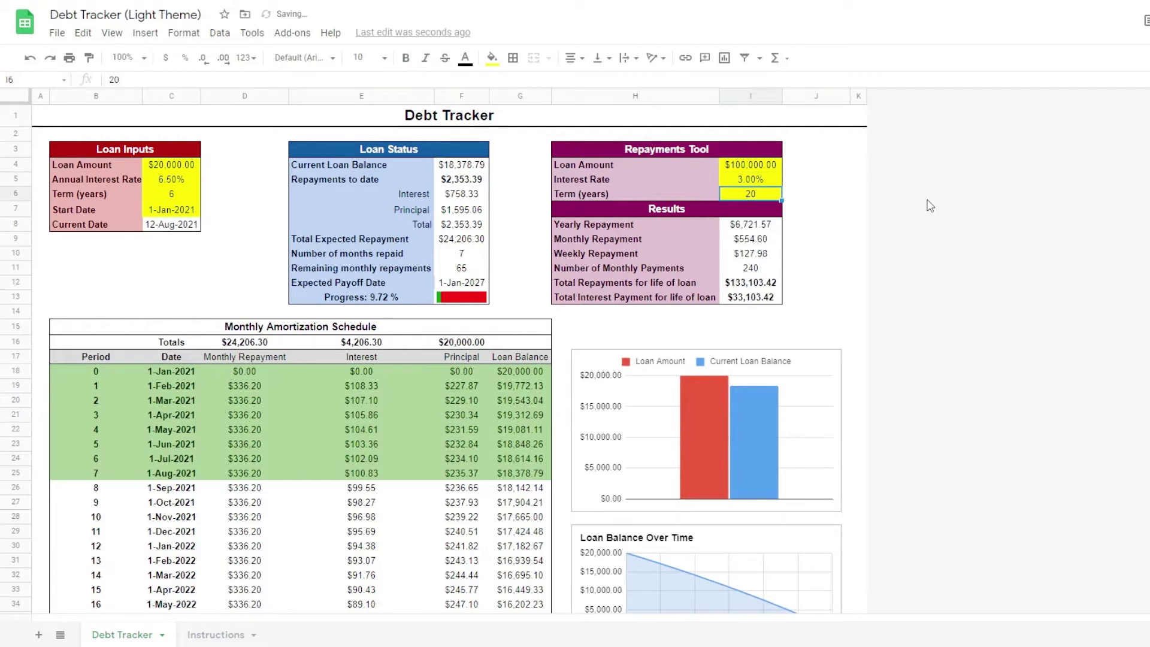
type("30")
key("Return")
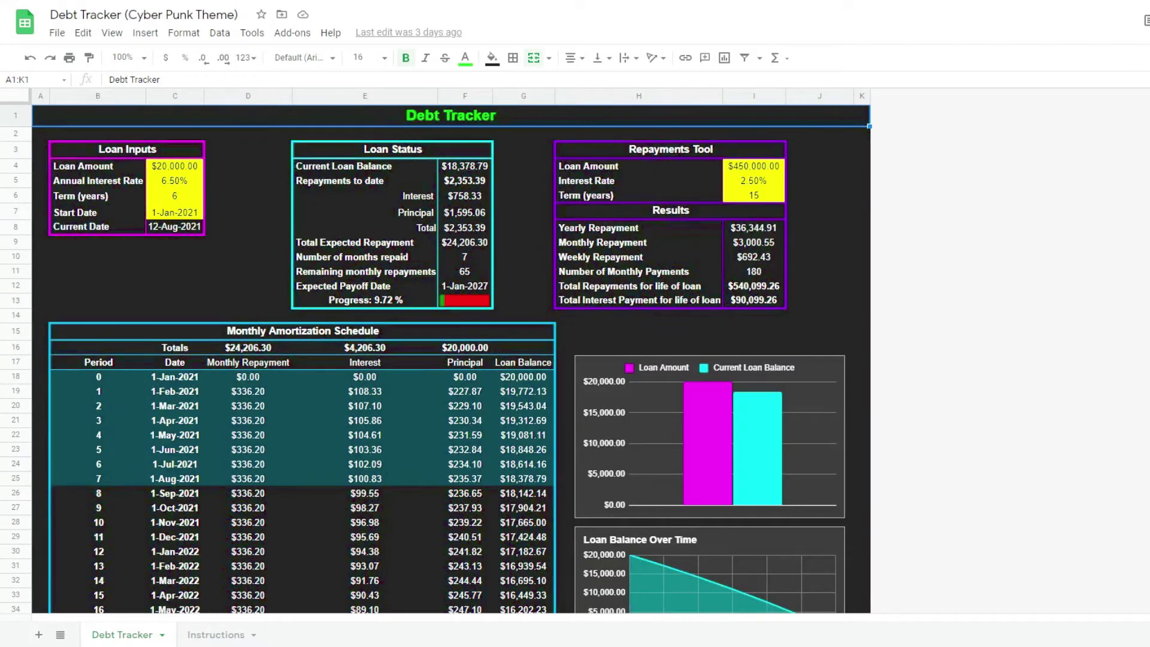
- Scroll down and back up through the finished Cyber Punk Debt Tracker
scroll(436, 422, "down", 5)
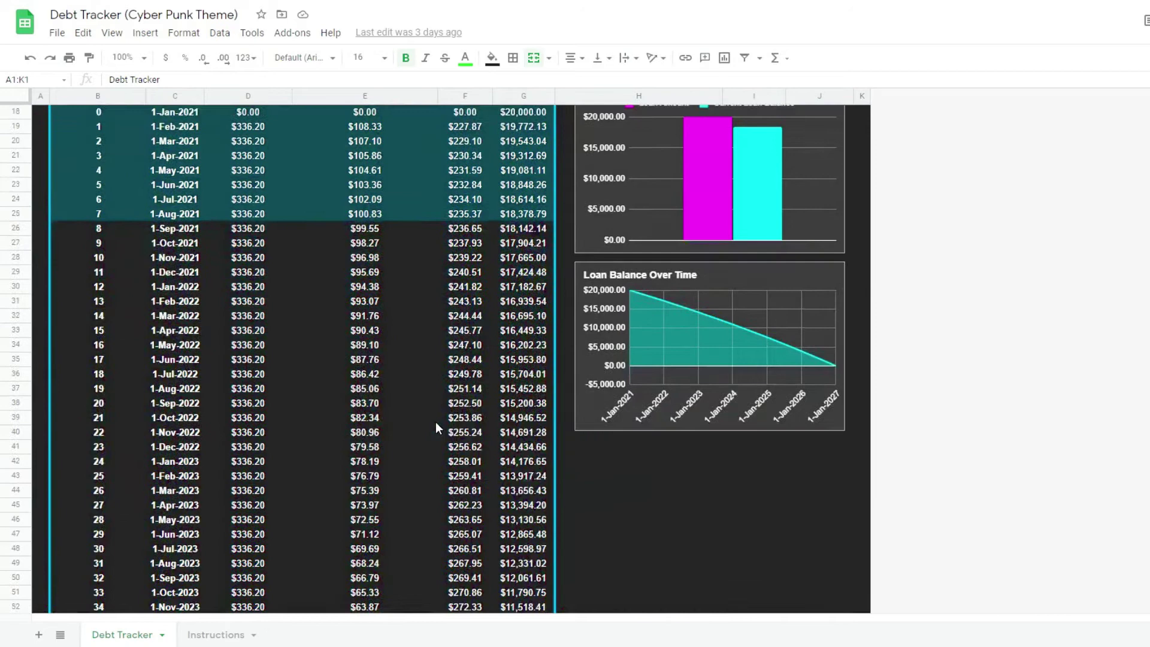
scroll(436, 421, "up", 5)
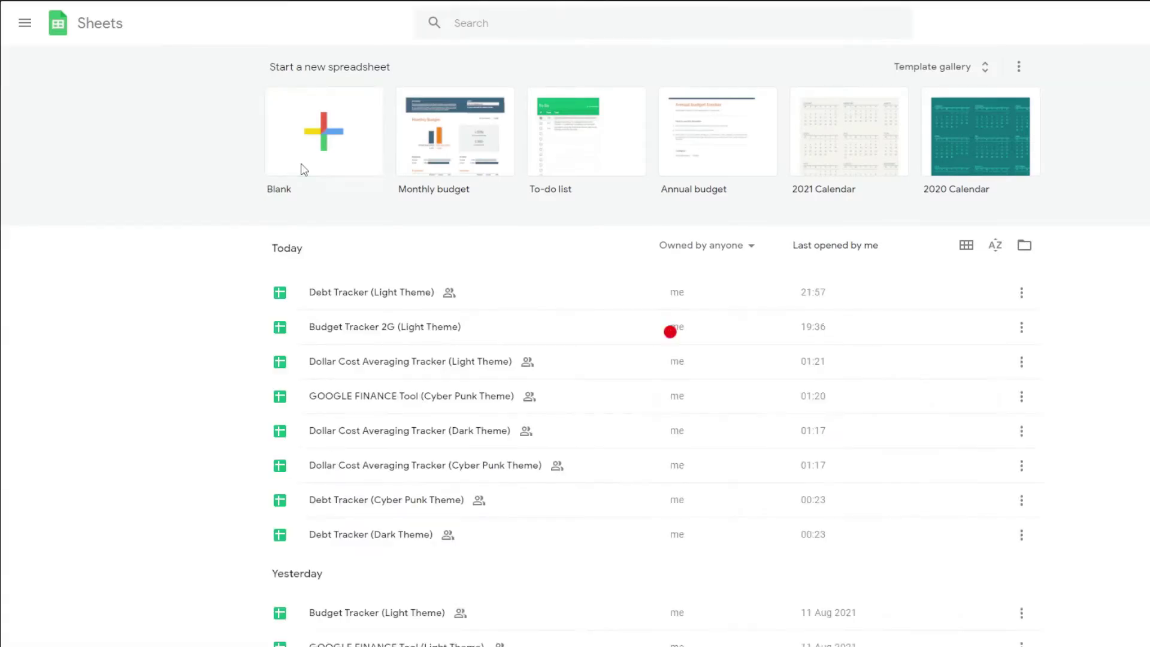
- Name the spreadsheet 'Planet Finance Debt Tracker' and type 'Debt Tracker' as the sheet title
left_click(106, 20)
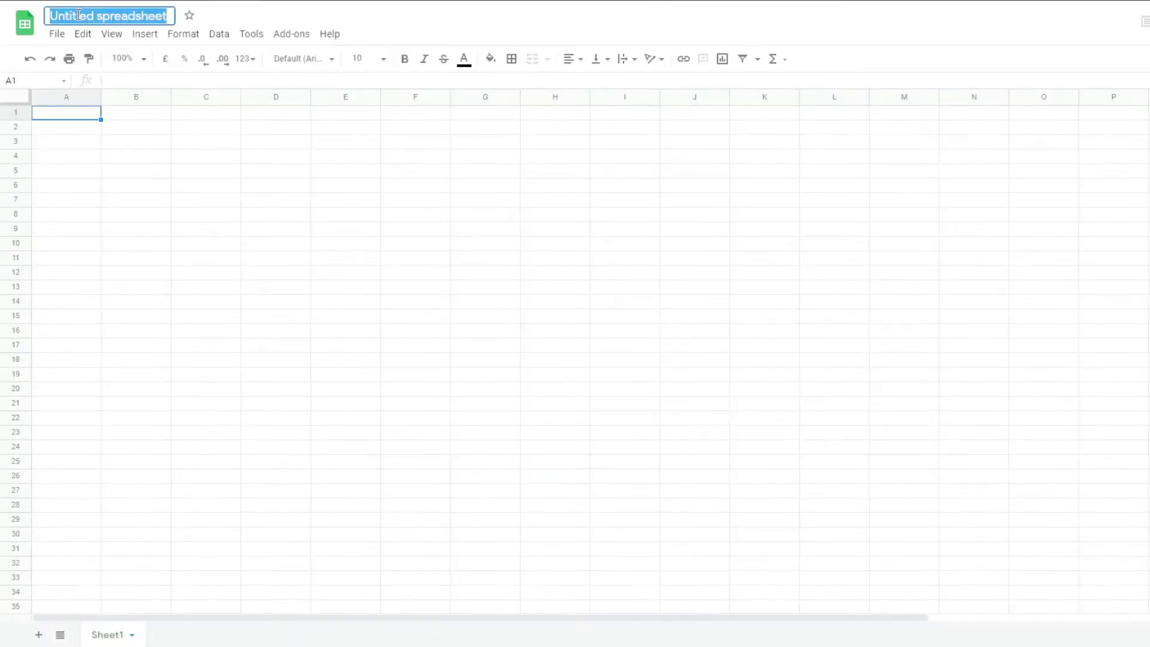
type("Planet Finance Debt Tracker")
key("Return")
type("Debt Tracker")
- Add a 'Loan Inputs' heading centred across B3:C3
left_click(141, 149)
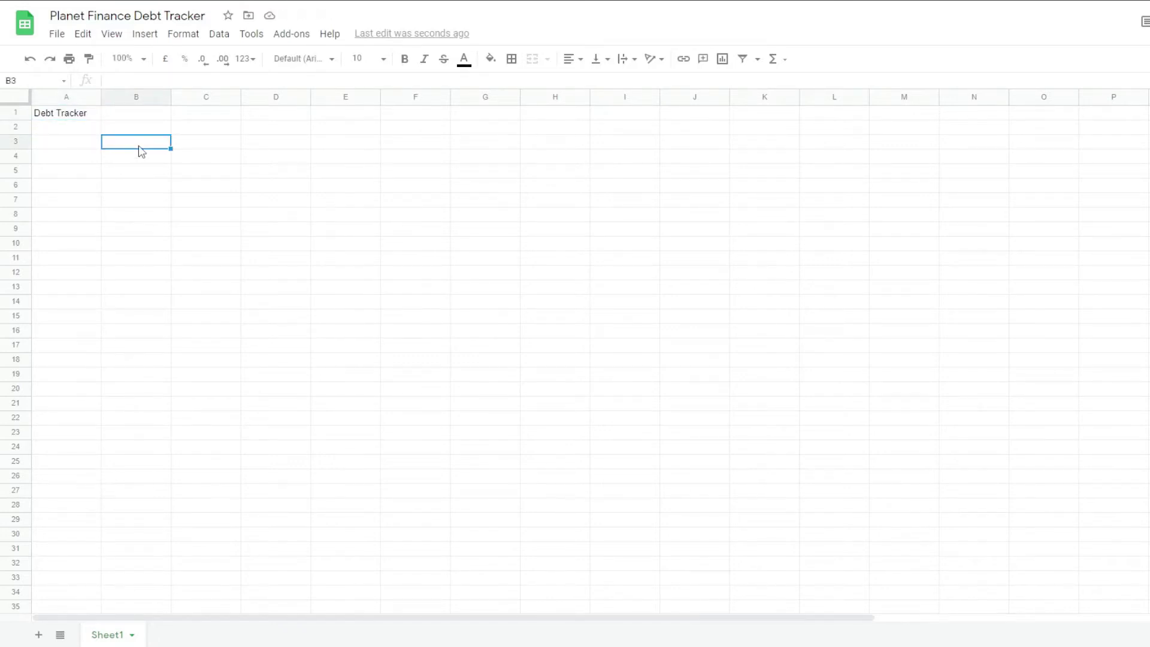
type("Loan Inputs")
left_click_drag(139, 144, 206, 144)
left_click(572, 58)
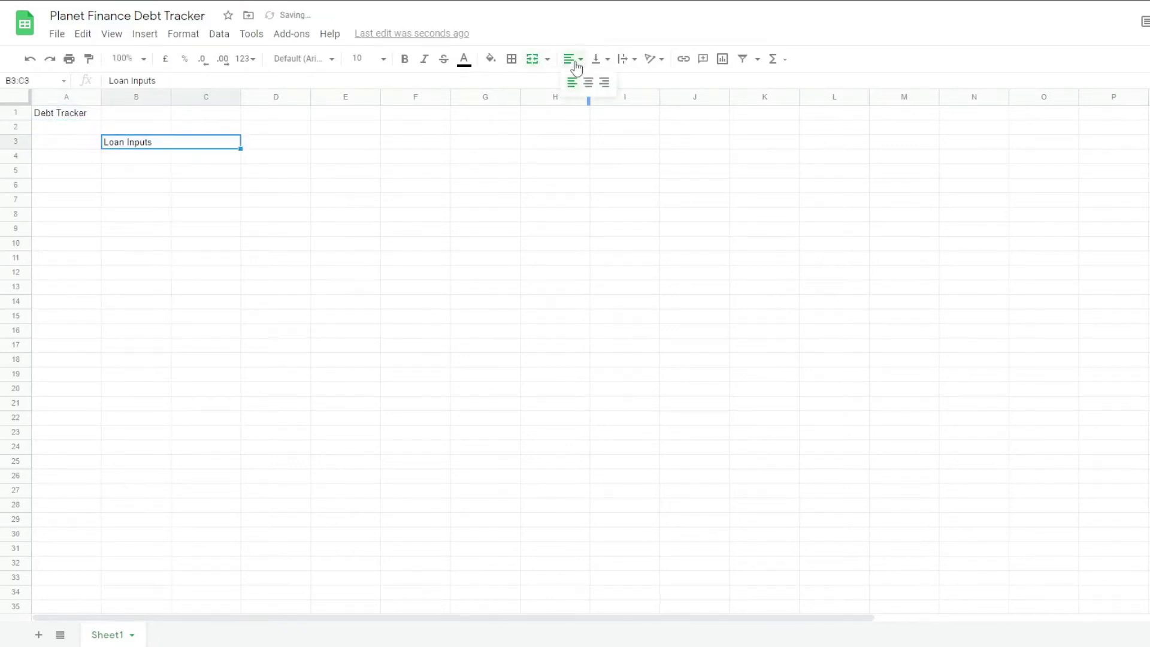
left_click(587, 81)
- Label B4:B8 Loan Amount, Annual Interest Rate, Term (years), Start Date, Current Date, then widen column B
left_click(147, 158)
type("Loan Amount")
key("Return")
type("Annual Interest Rate")
key("Return")
type("Term (years)")
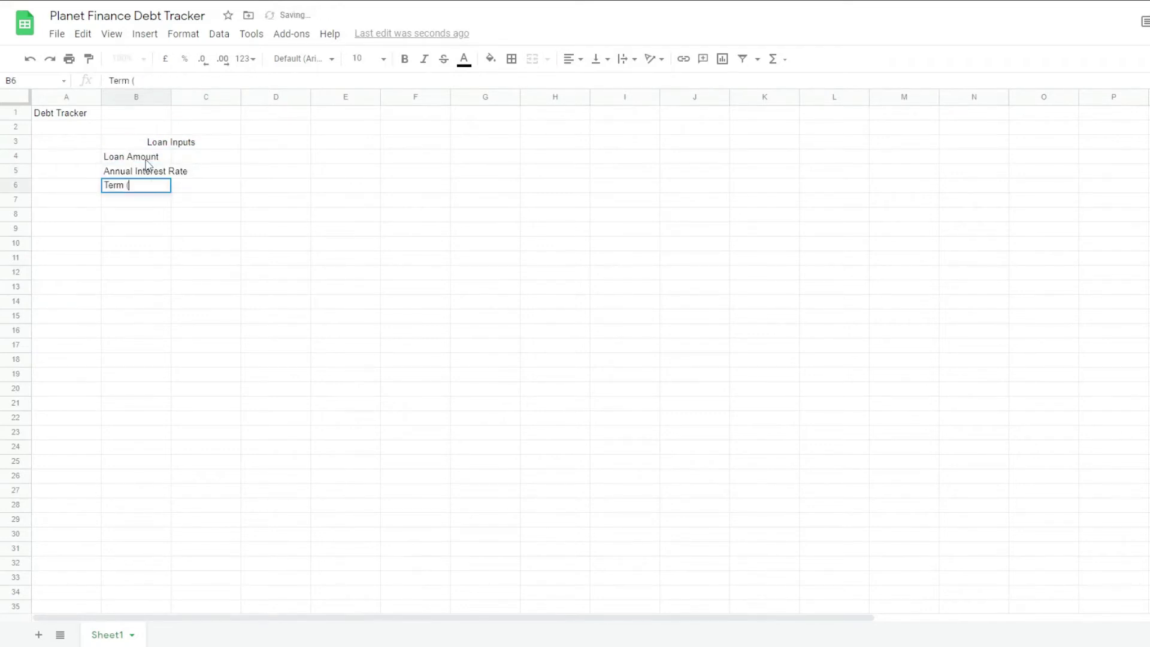
key("Return")
type("Start Date")
key("Return")
type("Current Date")
key("Return")
left_click_drag(187, 98, 190, 97)
- Enter 20000, 6.5 and 6 as the loan amount, interest rate and term in C4:C6
left_click(226, 159)
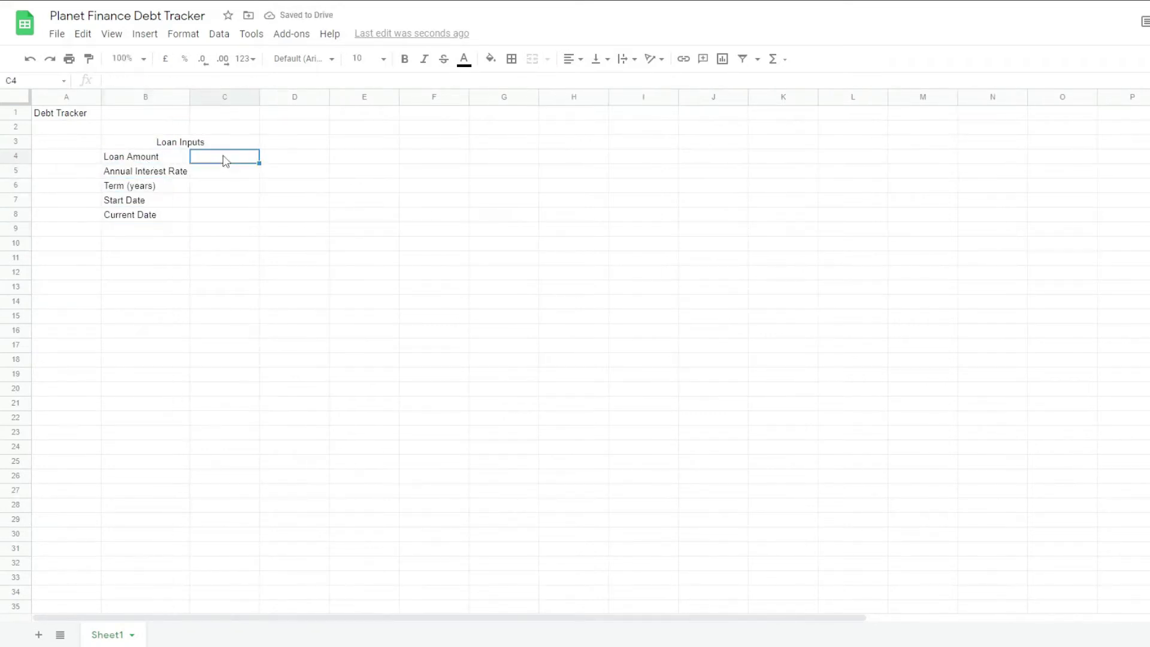
type("20000")
key("Return")
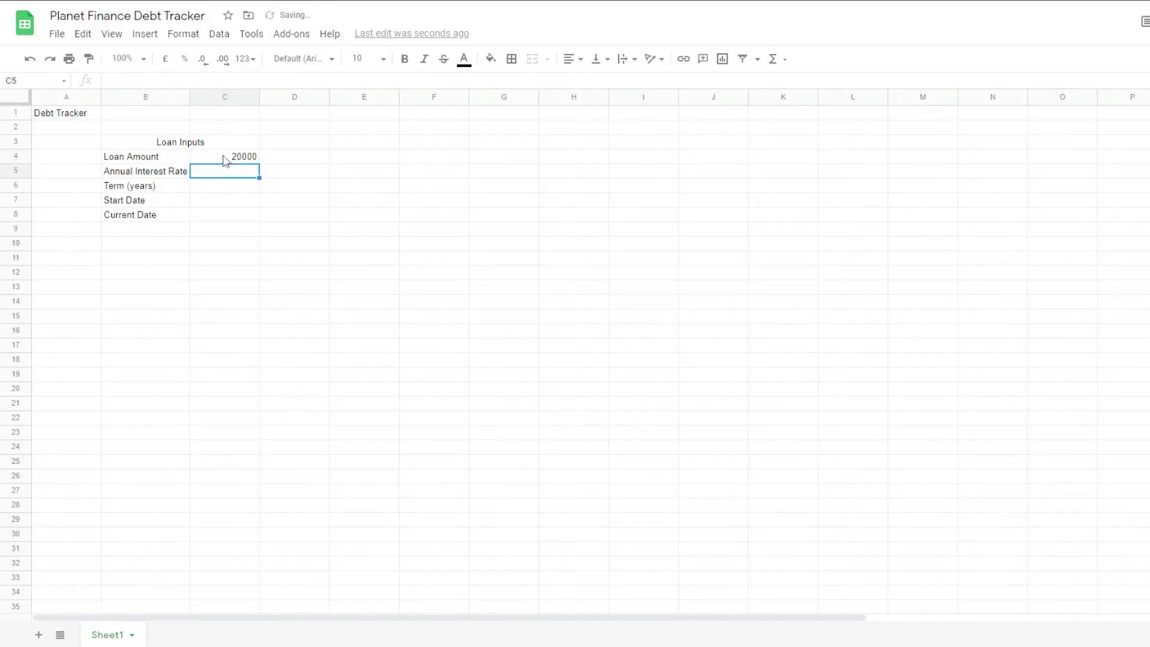
type("6.5")
key("Return")
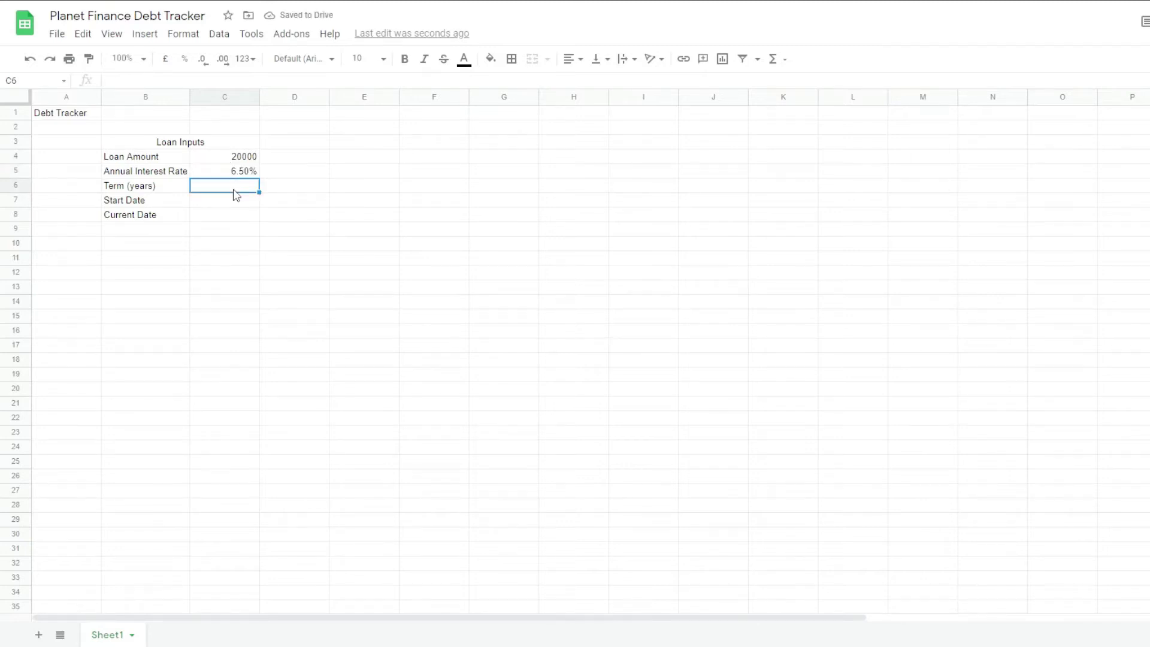
type("6")
key("Return")
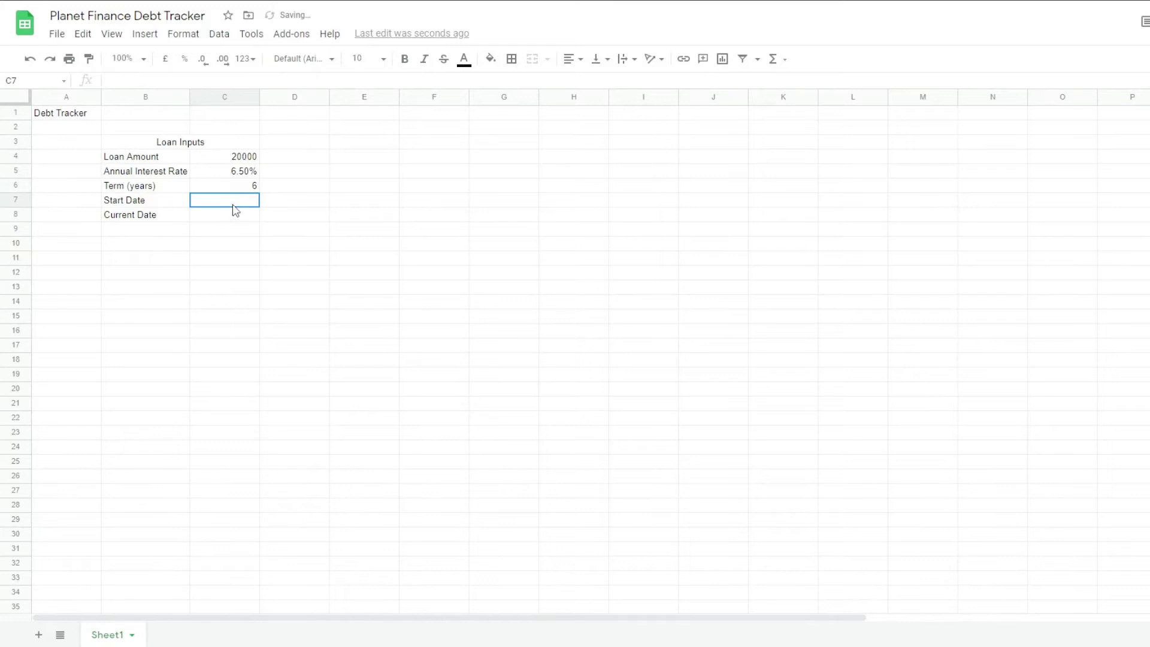
left_click(234, 215, "shift")
- Add a data validation rule requiring valid dates in C7:C8
left_click(217, 34)
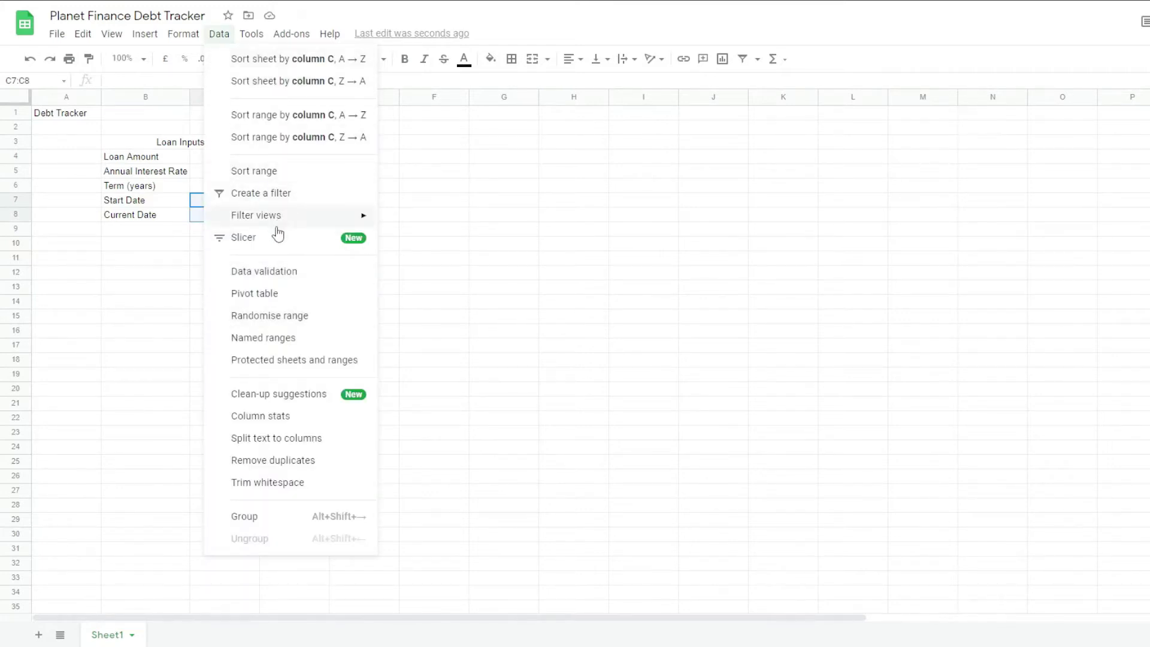
left_click(265, 273)
left_click(595, 292)
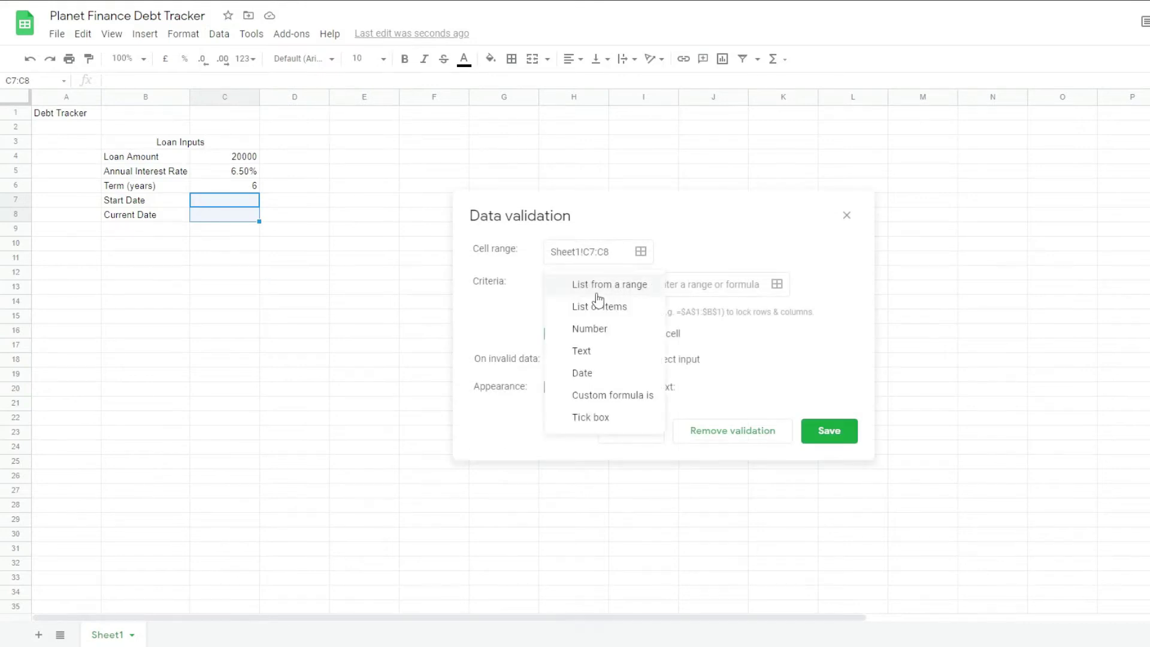
left_click(609, 374)
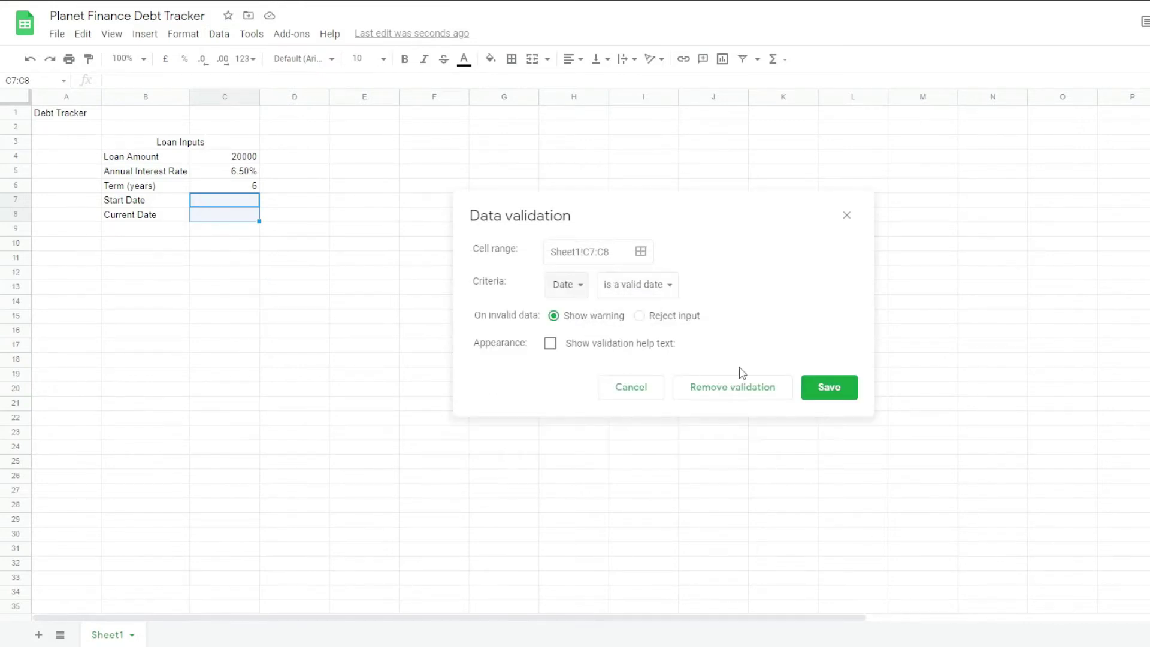
left_click(822, 389)
left_click(269, 232)
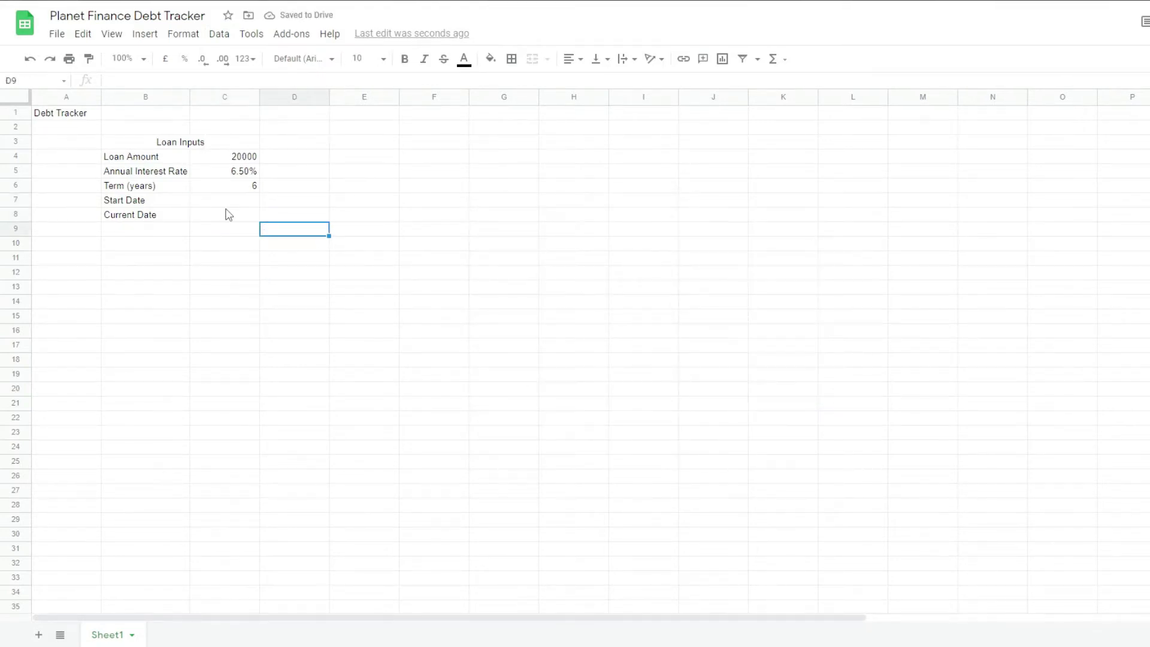
- Pick 4 August 2021 as Start Date and set Current Date to =TODAY()
left_click(246, 203)
double_click(245, 202)
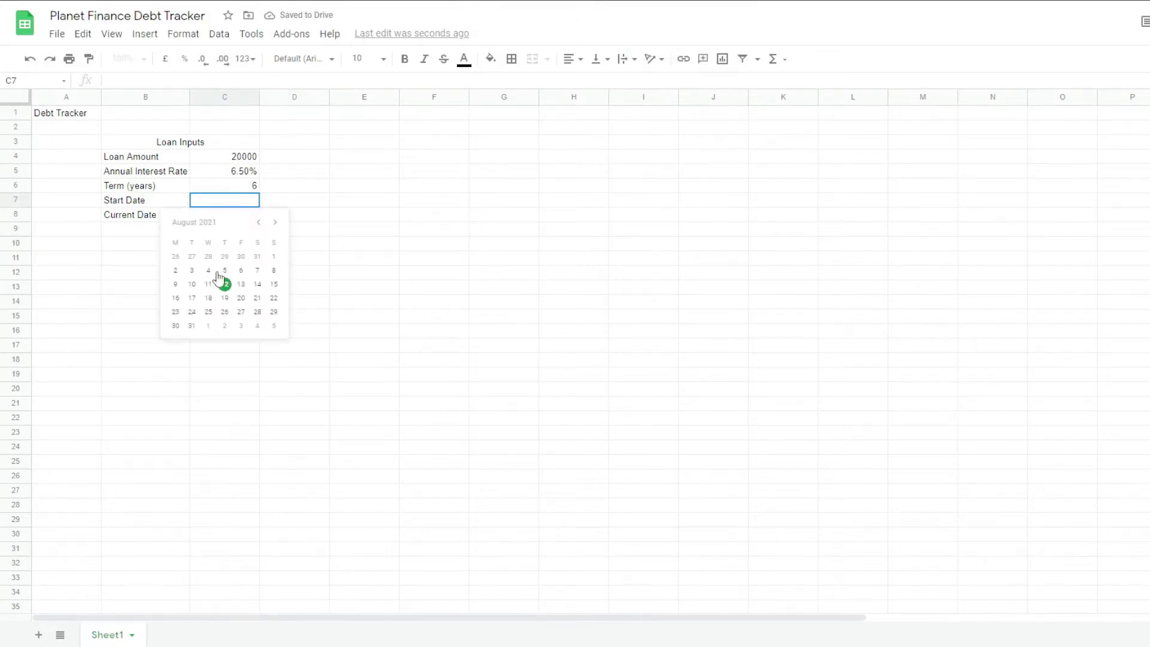
left_click(216, 276)
left_click(230, 218)
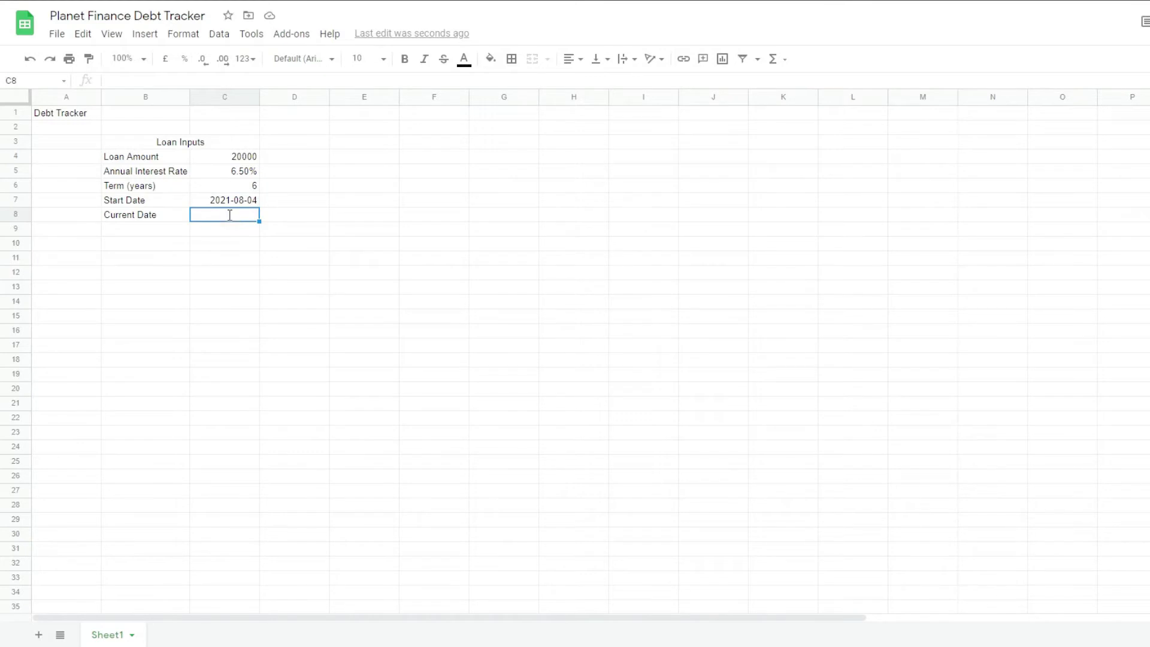
type("=today")
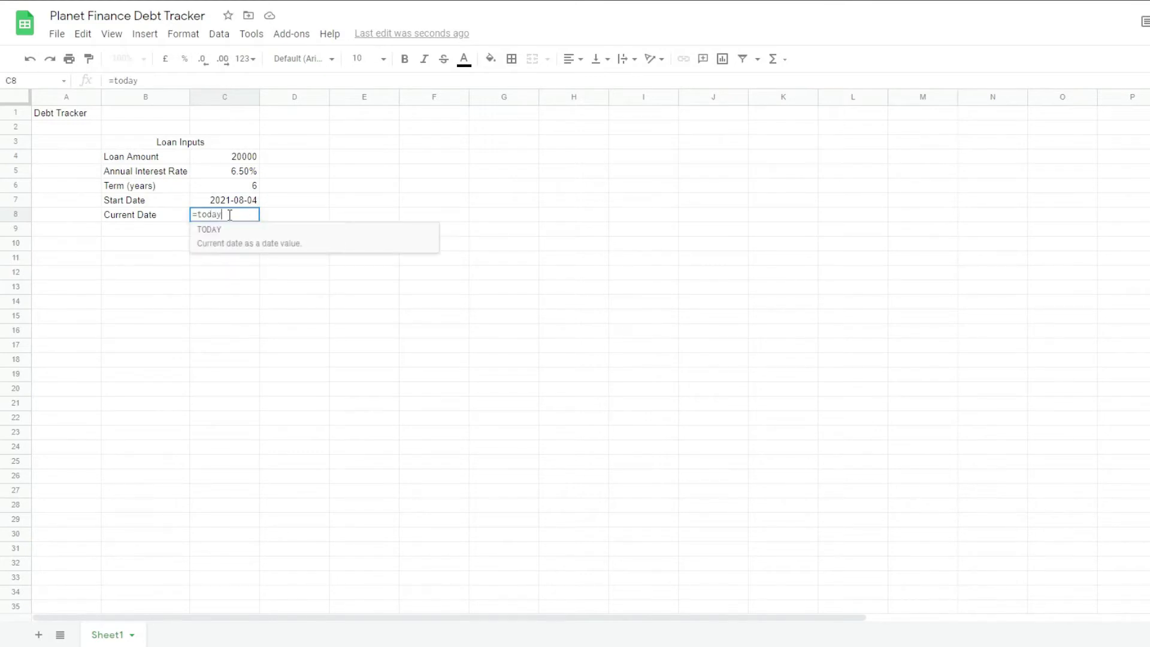
type("(")
key("Return")
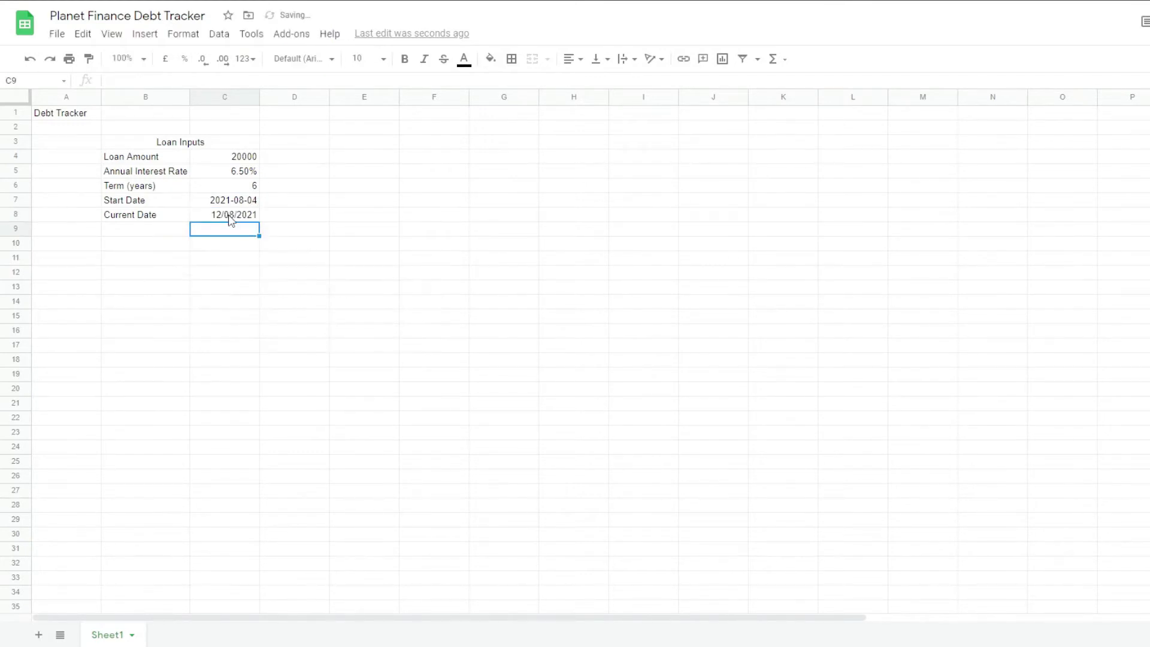
- Format both date cells in the 26-Sep-2008 day-month-year style
left_click_drag(248, 206, 248, 215)
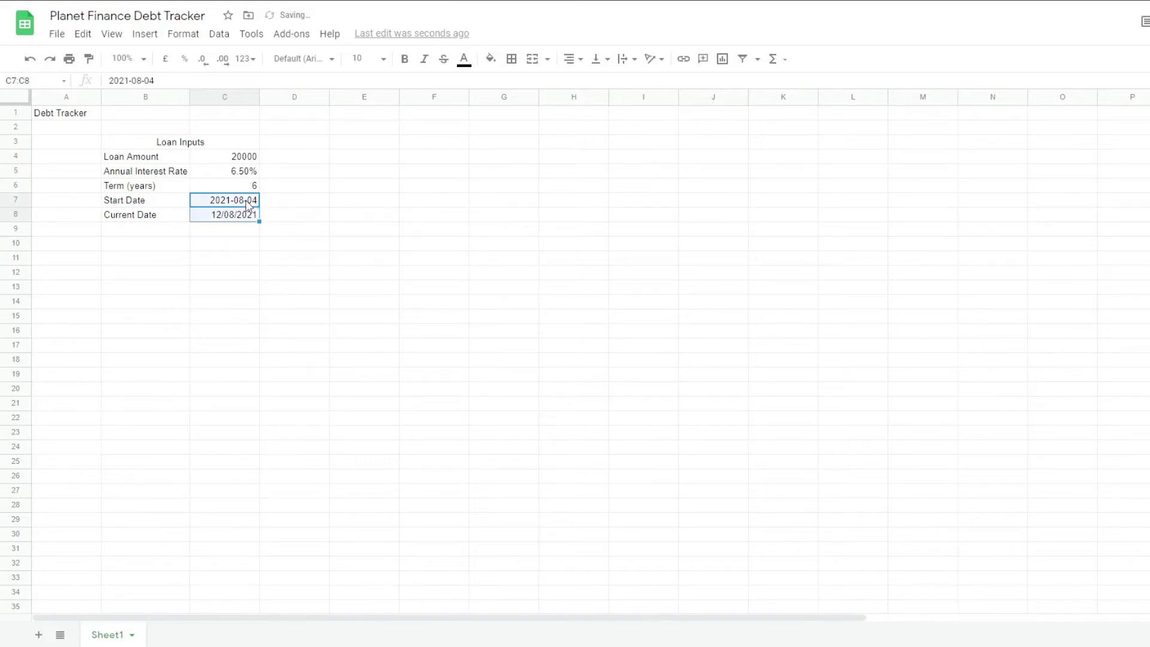
left_click(247, 59)
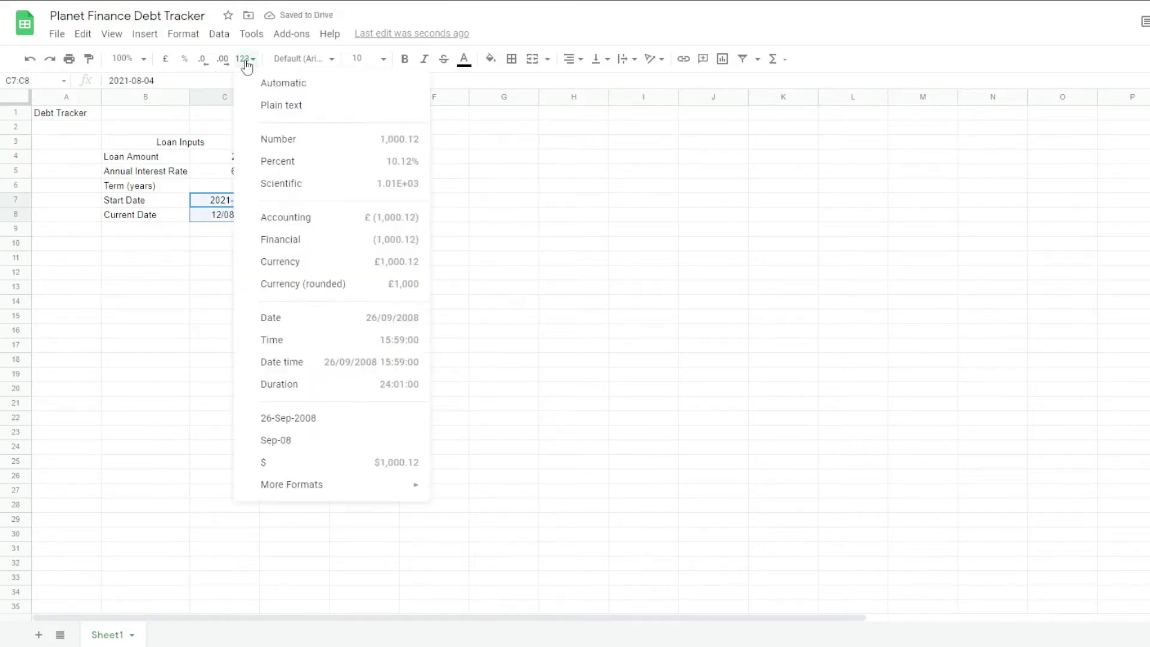
left_click(308, 418)
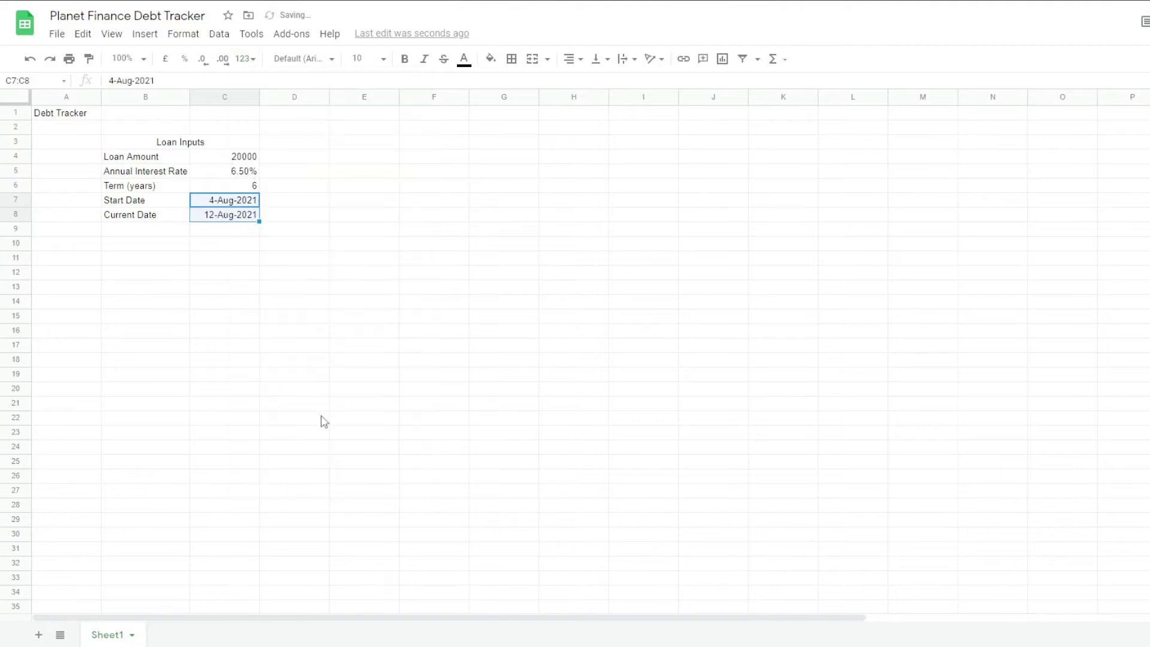
left_click(345, 275)
- Format the loan amount in C4 as dollars, showing $20,000.00
left_click(236, 159)
left_click(247, 59)
left_click(282, 462)
left_click(127, 321)
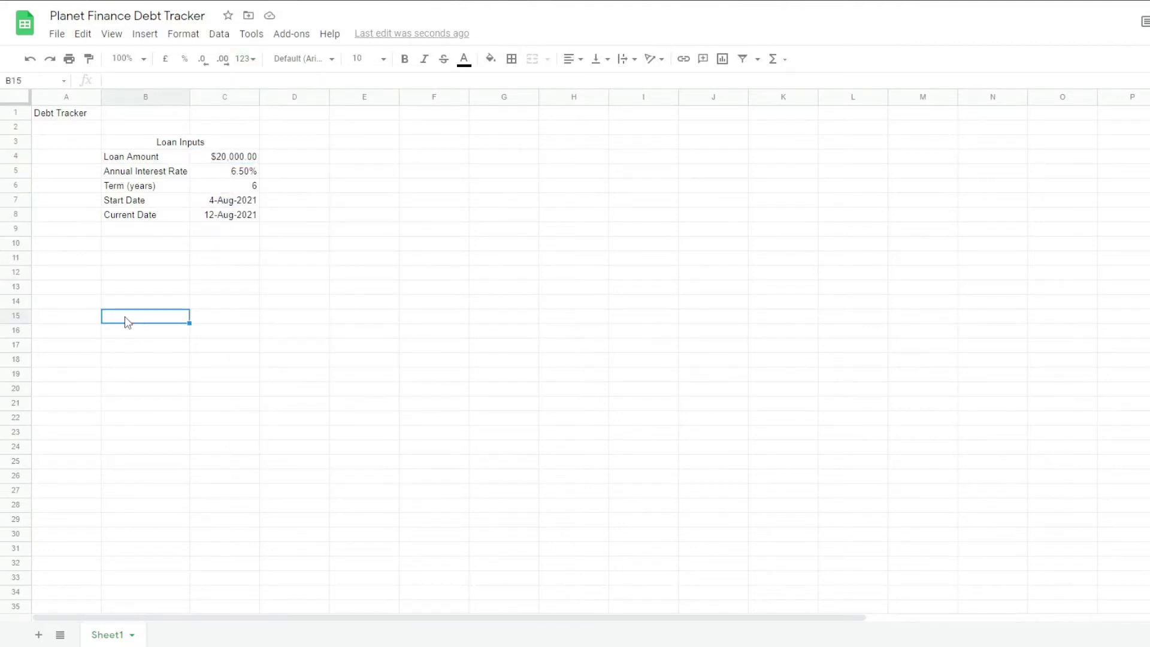
- Add the 'Monthly Amortization Schedule' heading and headers Period, Date, Monthly Repayment, Interest, Principal, Loan Balance
type("Monthly Amortization Schedule")
key("Down")
key("Down")
type("Period")
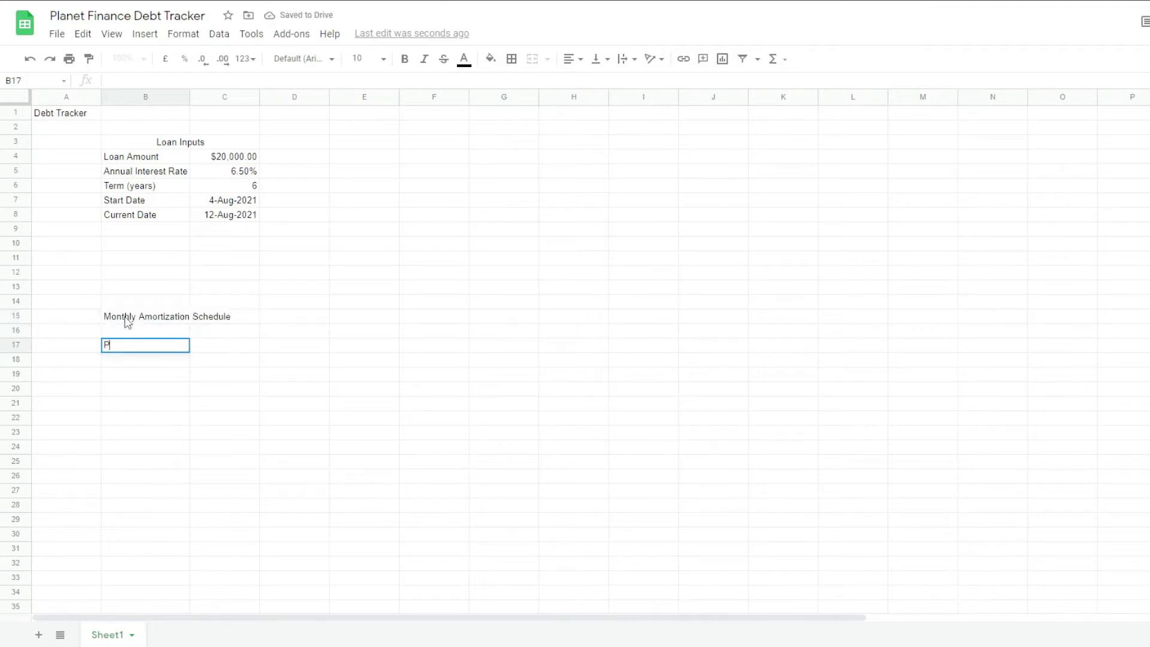
key("Tab")
type("Date")
key("Tab")
type("Monthly Repayment")
key("Tab")
type("Interest")
key("Tab")
type("Principal")
key("Tab")
type("Loan Balance")
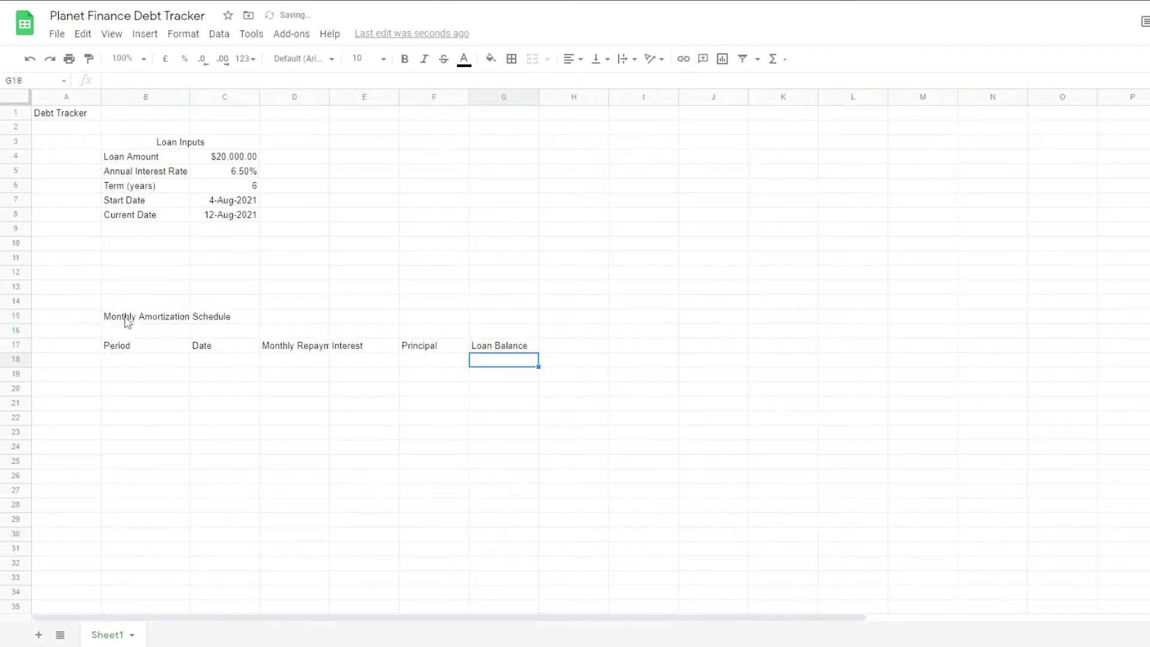
key("Return")
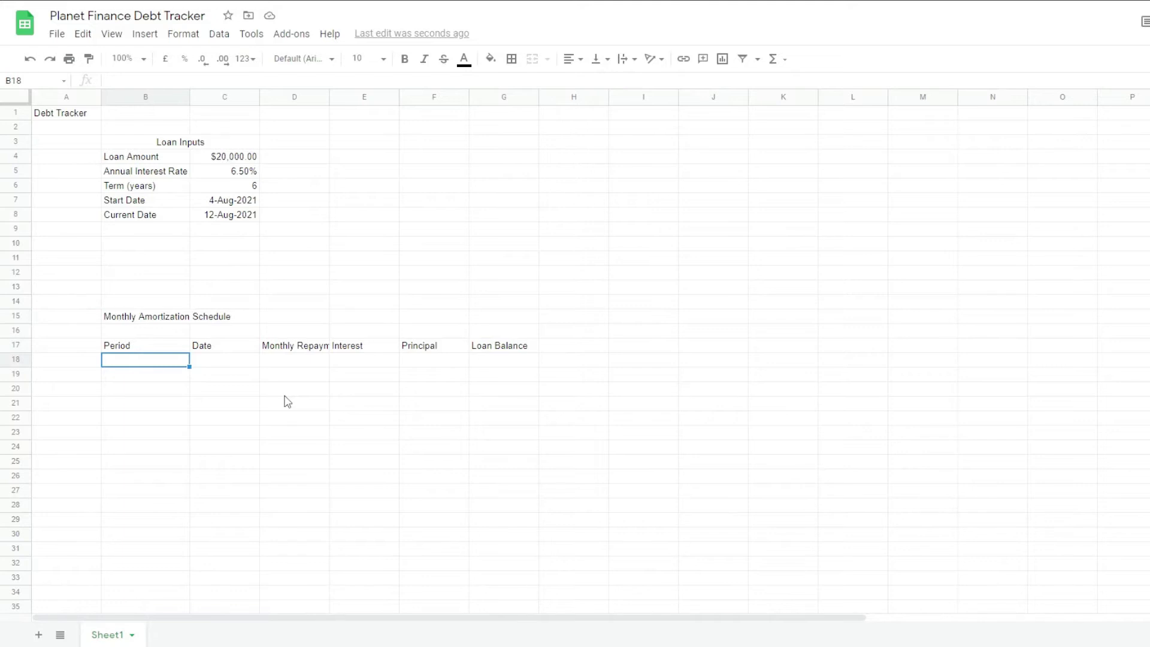
- Enter periods 0, 1 and 2 in B18:B20 and extend the sequence down
type("0")
key("Return")
type("1")
key("Return")
type("2")
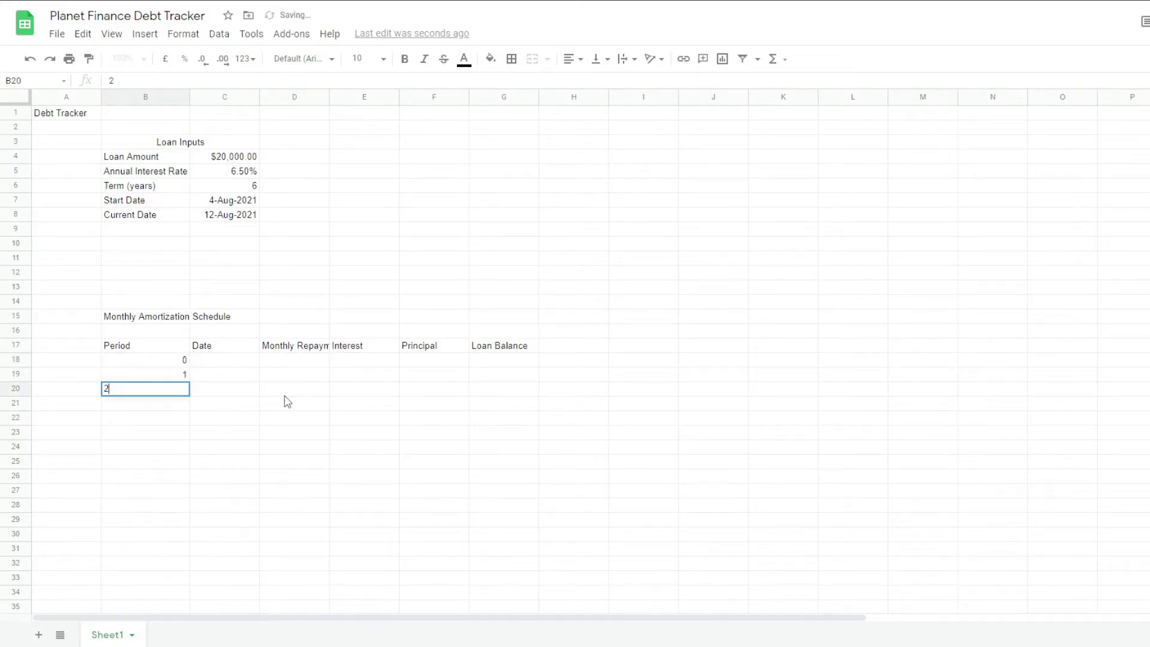
key("Return")
left_click_drag(177, 376, 161, 182)
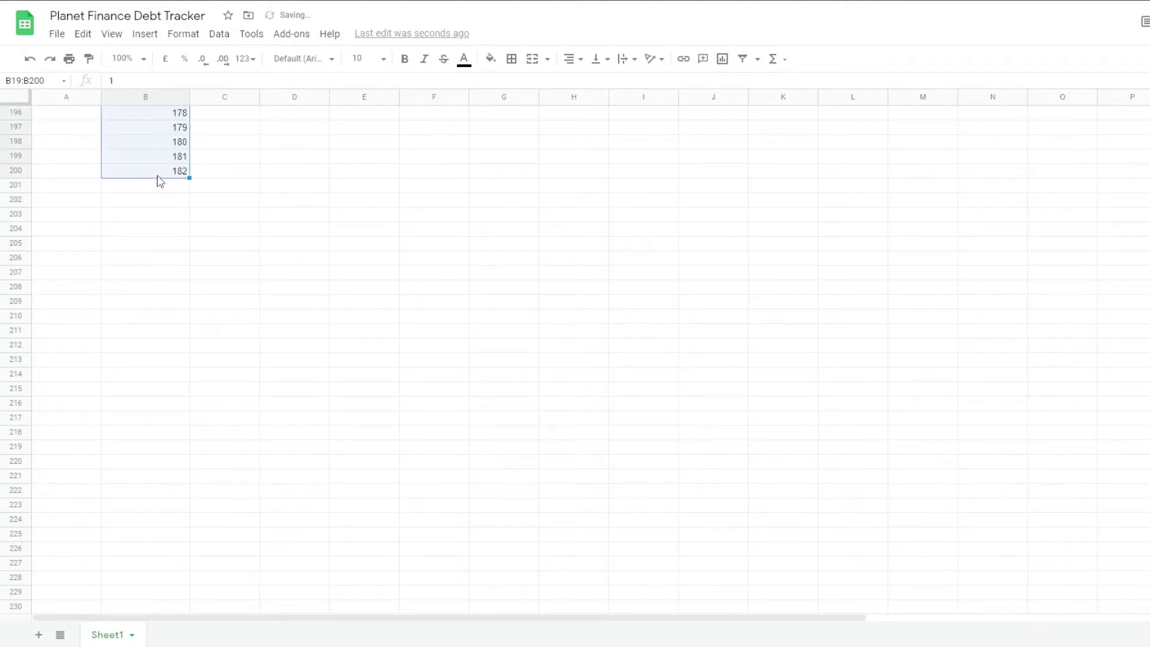
- Link the period 0 date in C18 to the Start Date cell
key("ctrl+Home")
left_click(221, 363)
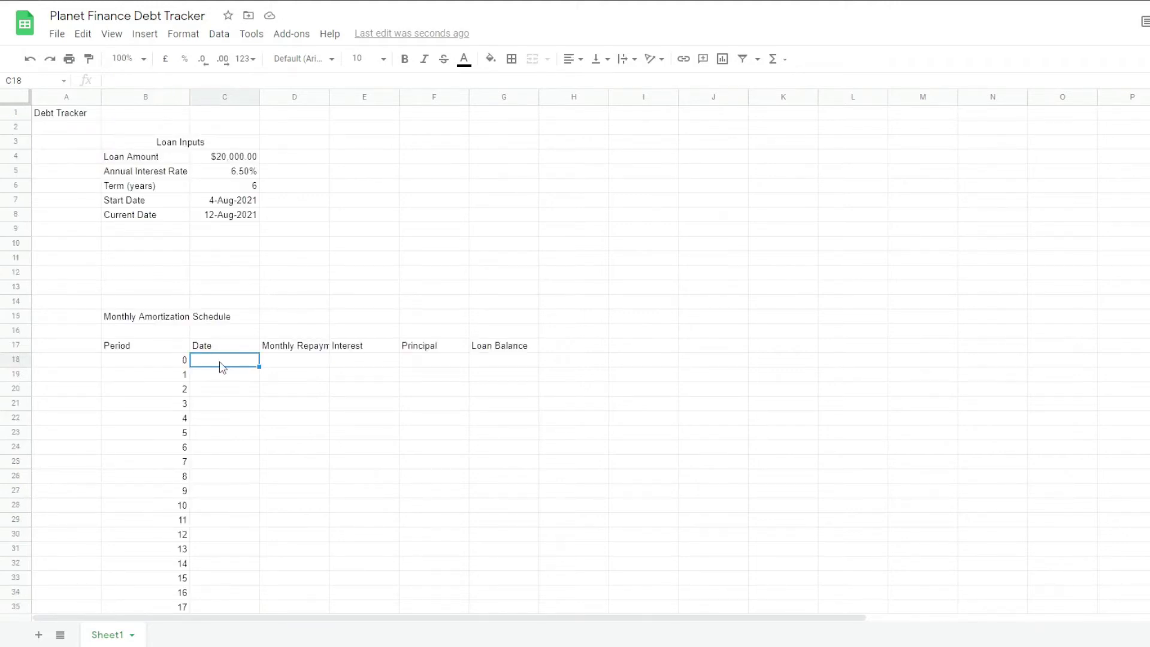
type("=")
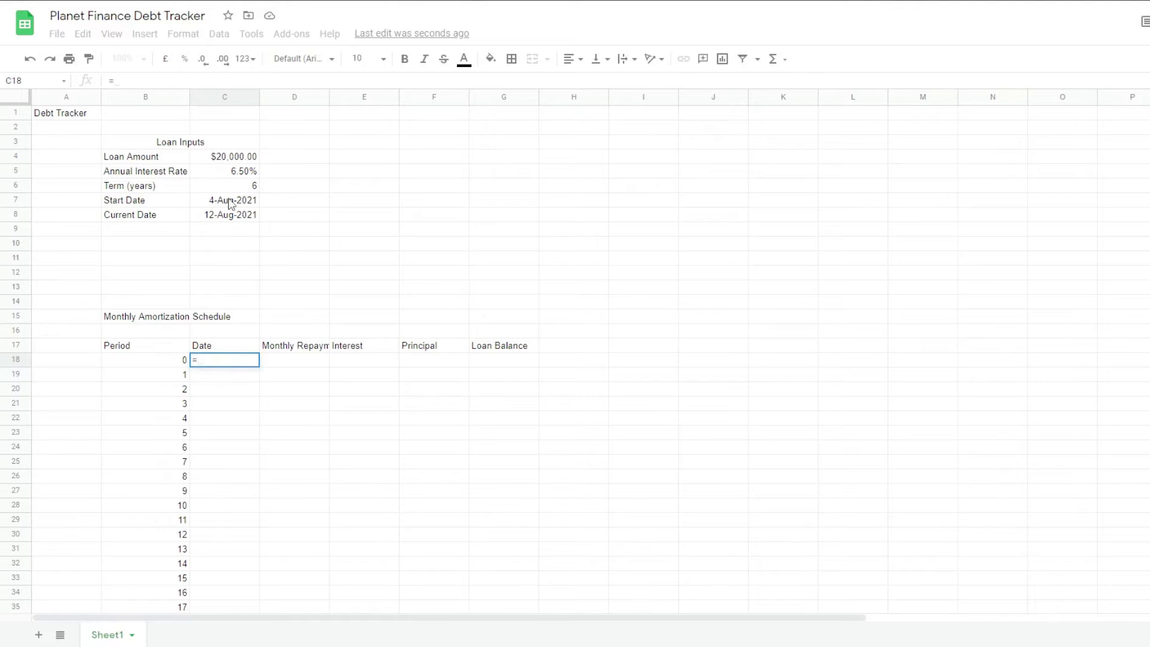
left_click(231, 204)
key("Return")
left_click(296, 450)
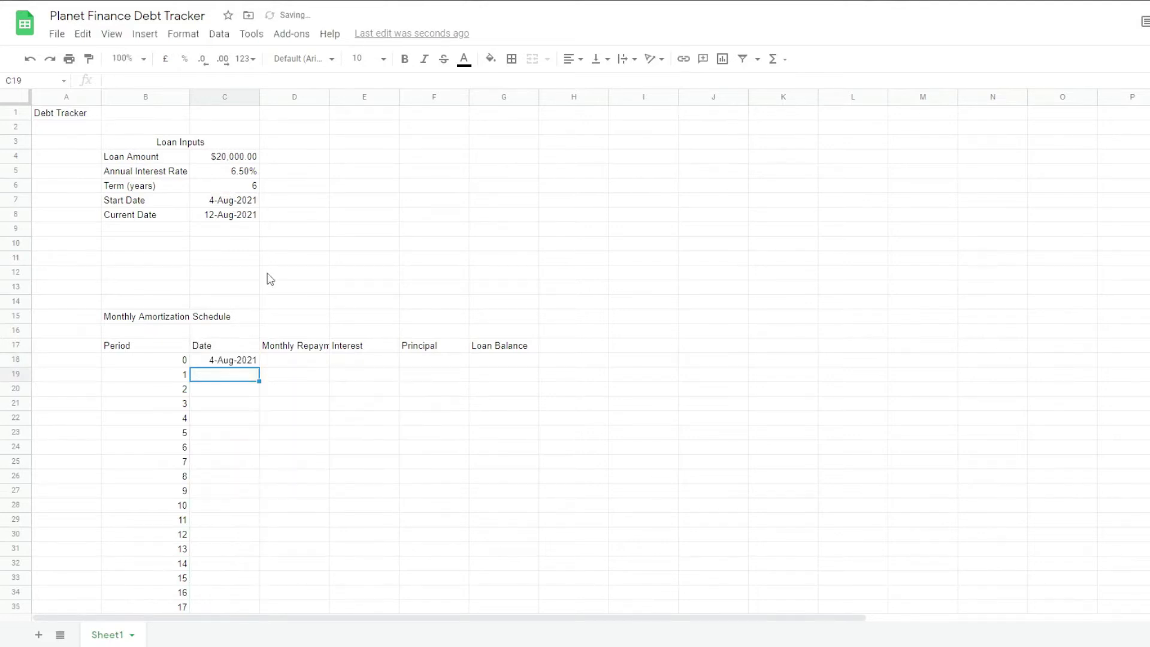
- Change the Start Date to 1-Jan-2021
double_click(240, 202)
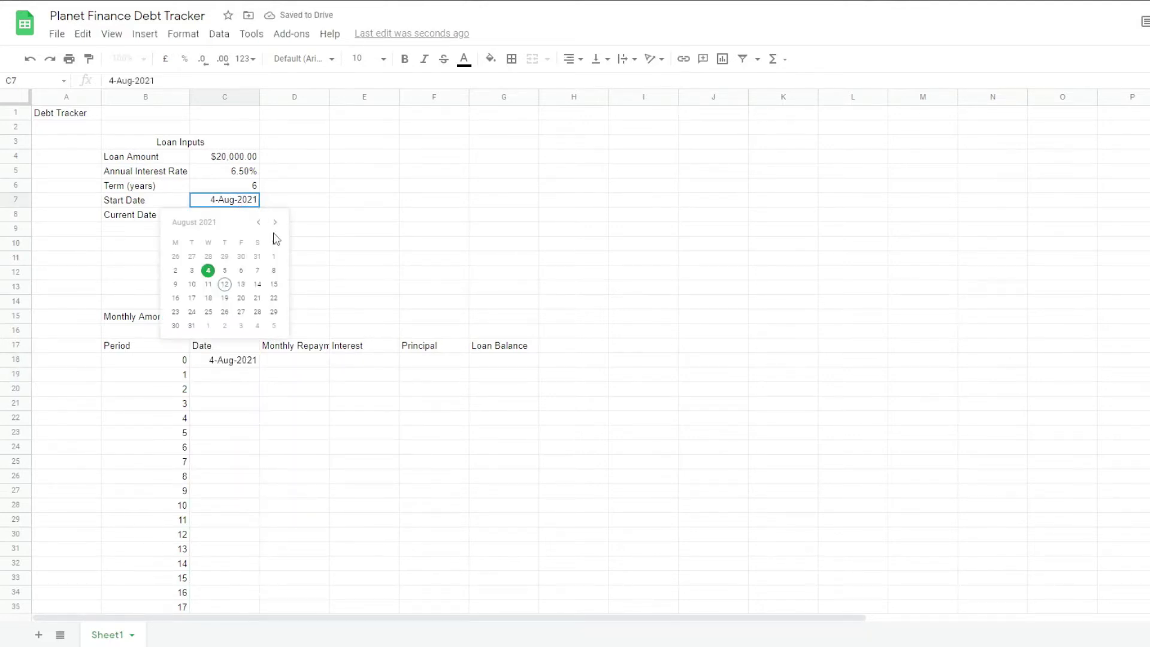
double_click(220, 200)
type("Jan-2021")
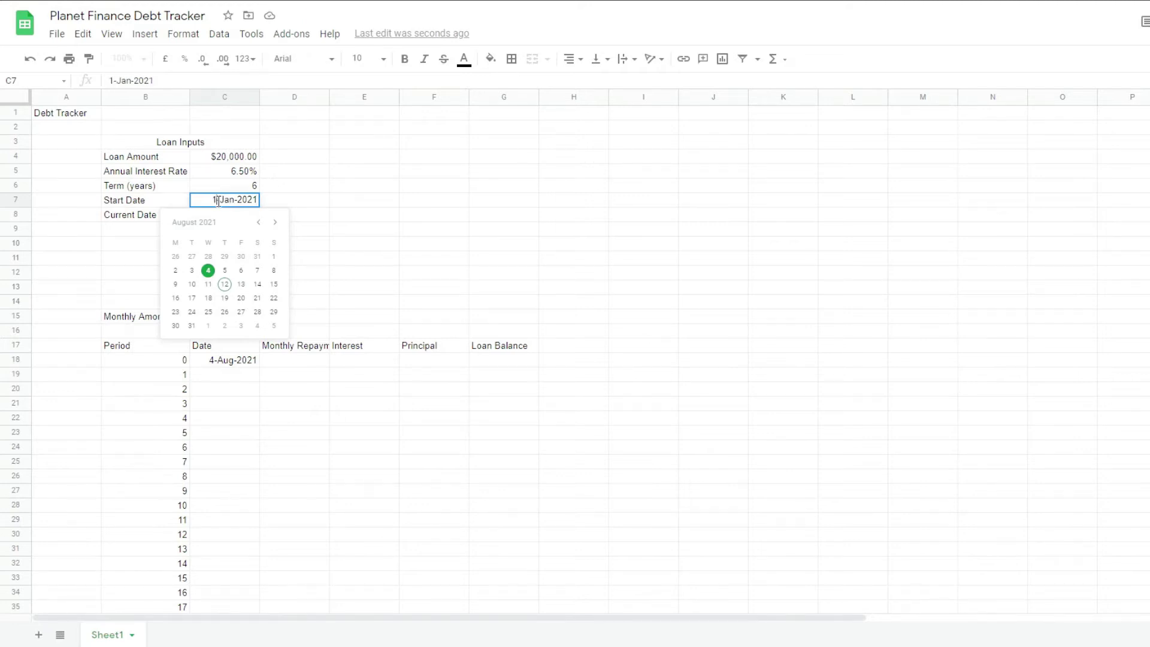
left_click(223, 375)
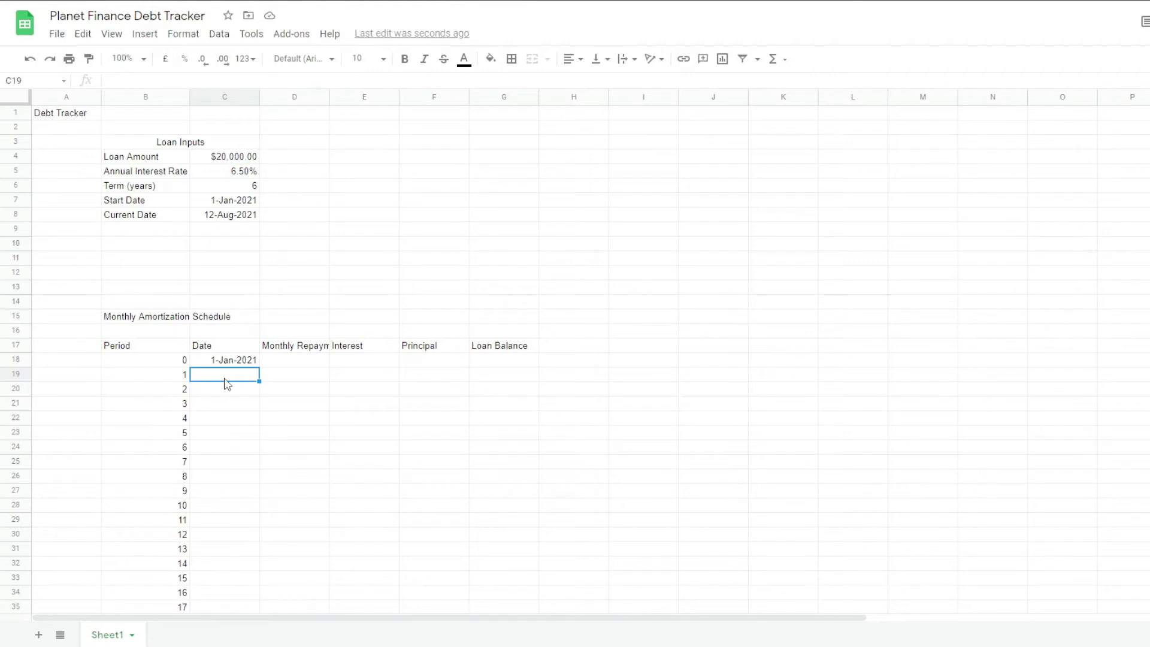
- Enter =DATE(YEAR(C18),MONTH(C18)+1,DAY(C18)) in C19 for the next month's date
type("=DATE(Year(")
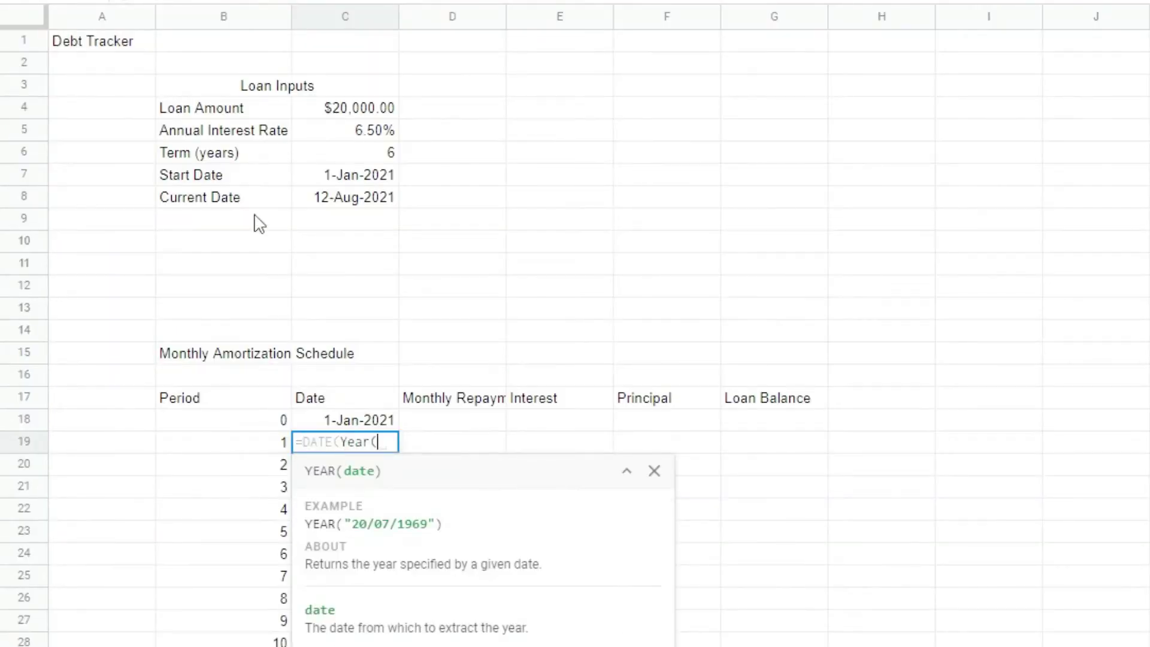
left_click(224, 361)
type("),MONTH(")
left_click(345, 419)
type(")+1,Day(")
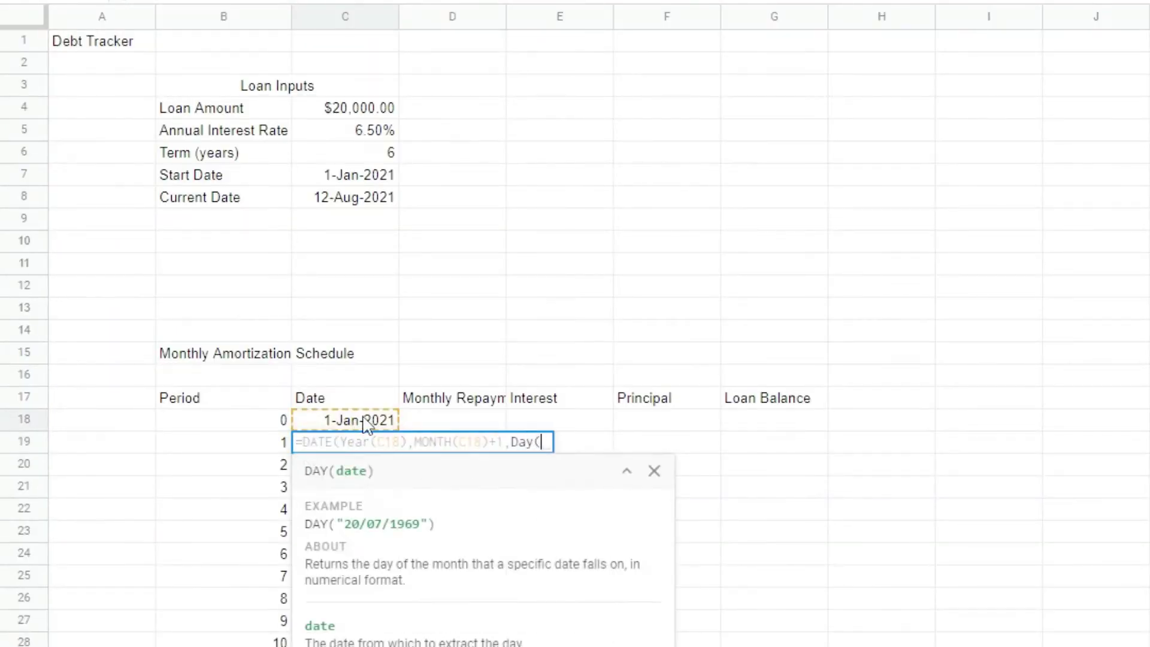
left_click(344, 420)
type("))")
key("Return")
- Format C19 in 26-Sep-2008 style and fill the formula down to row 200
left_click(247, 377)
left_click(246, 59)
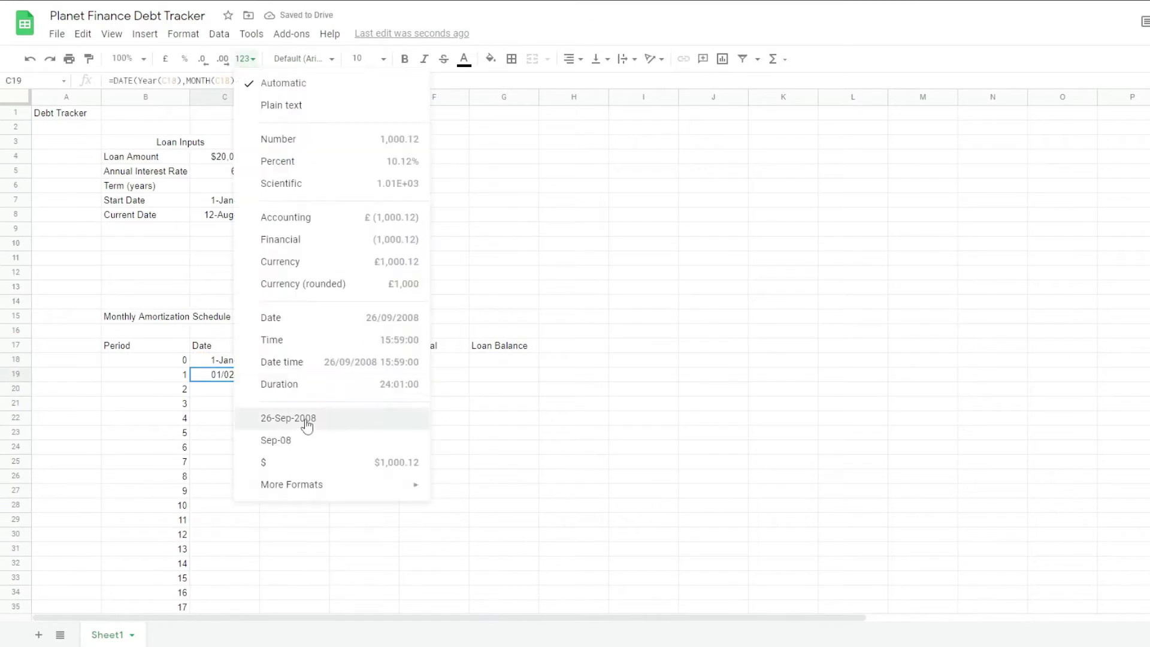
left_click(306, 422)
left_click_drag(261, 382, 235, 372)
key("ctrl+Up")
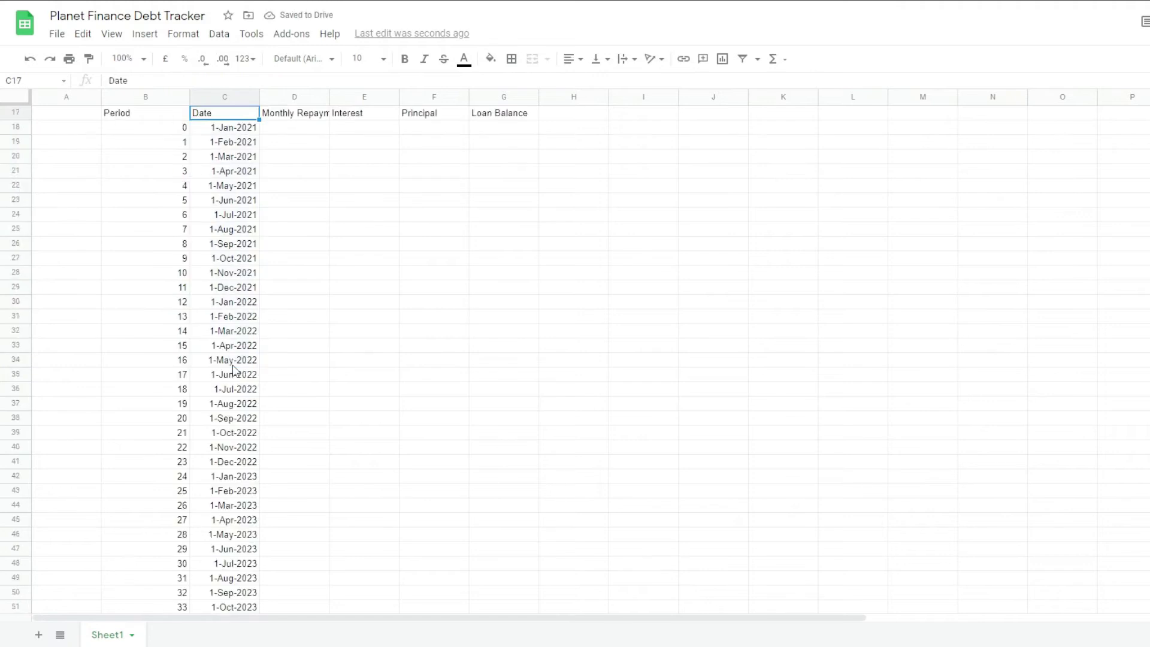
scroll(276, 368, "up", 4)
left_click(308, 364)
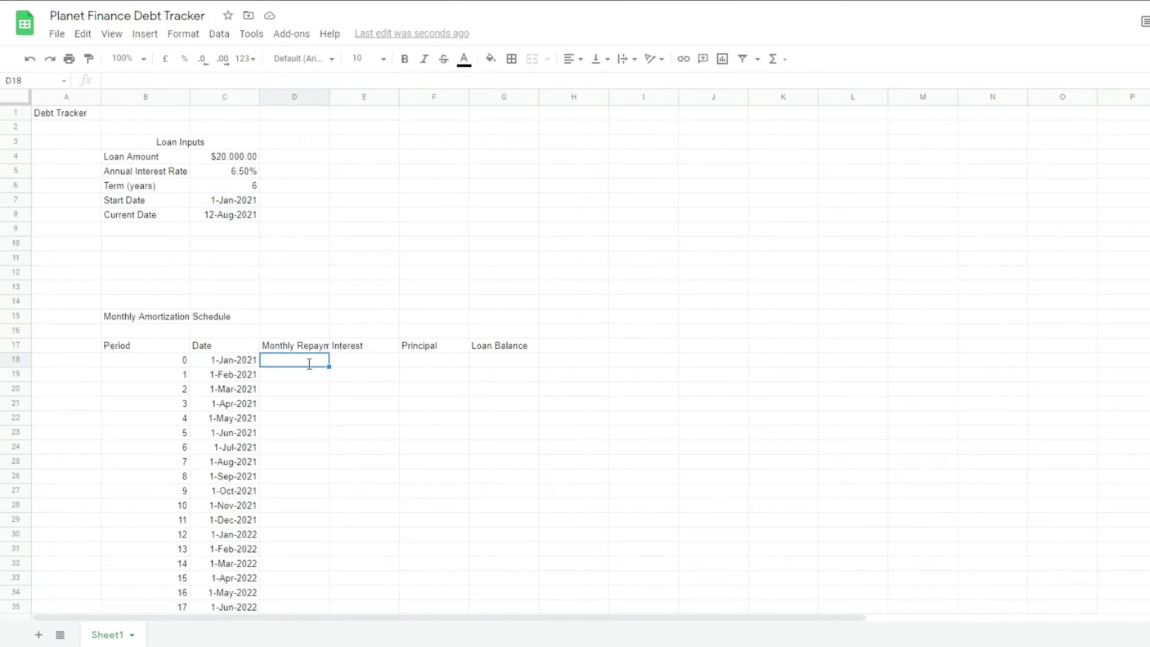
- Enter 0 for period 0 and =PMT($C$5/12,$C$6*12,$C$4,0) for period 1's repayment
type("0")
key("Return")
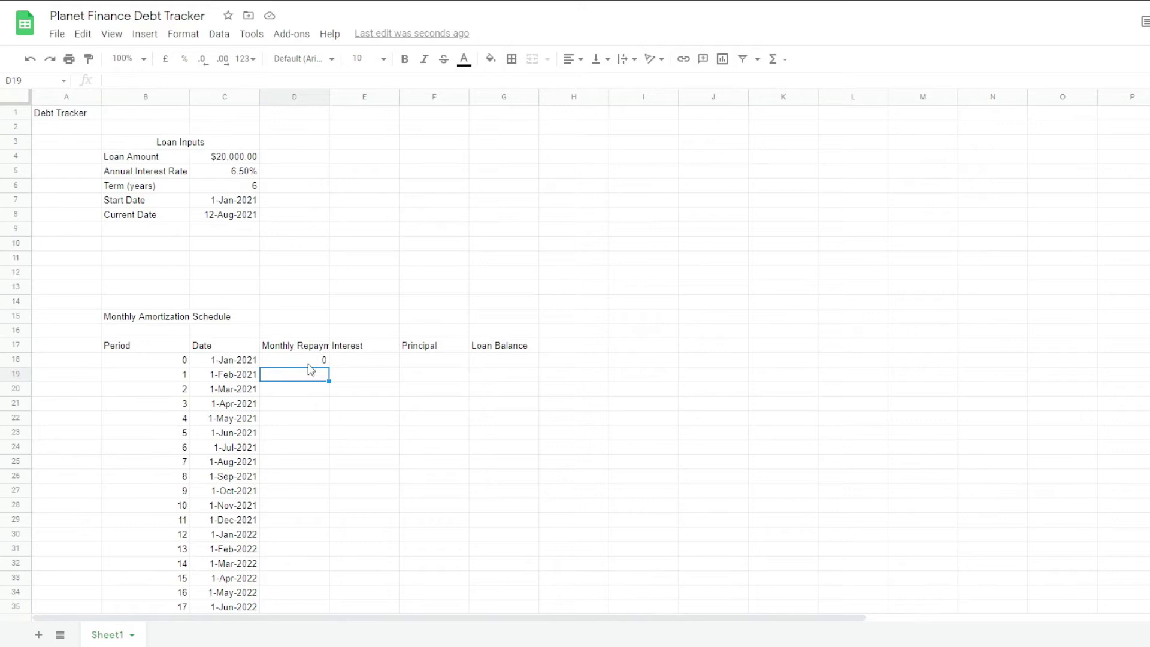
type("=PMT(")
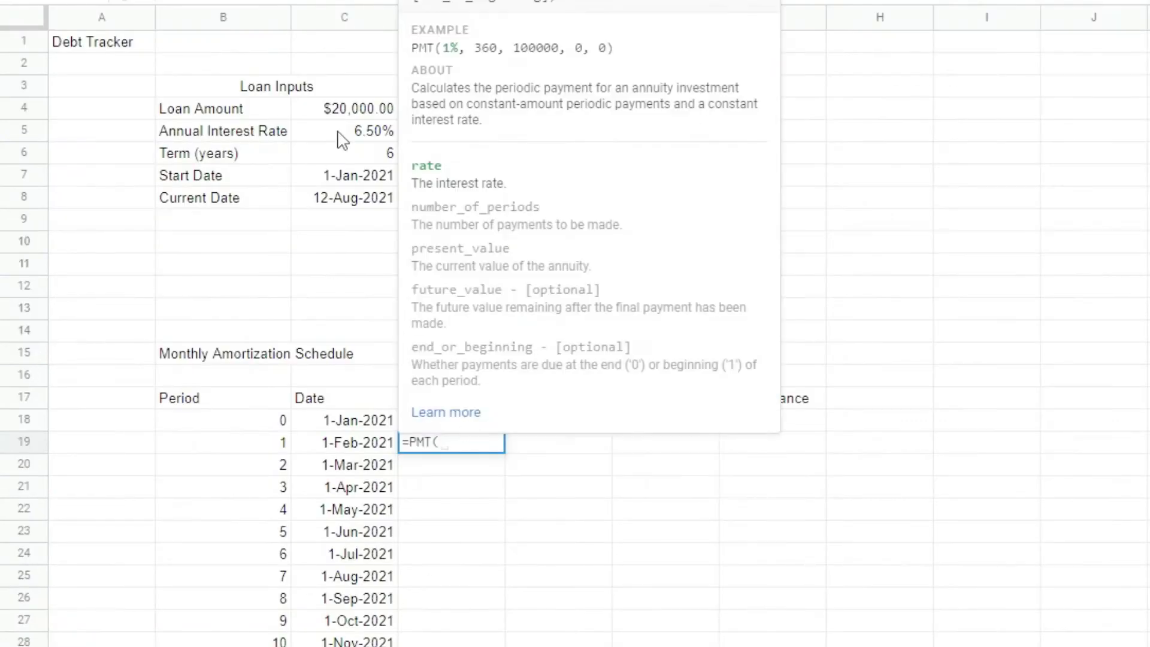
left_click(223, 172)
key("F4")
type(",")
key("BackSpace")
type("/12,")
left_click(339, 154)
key("F4")
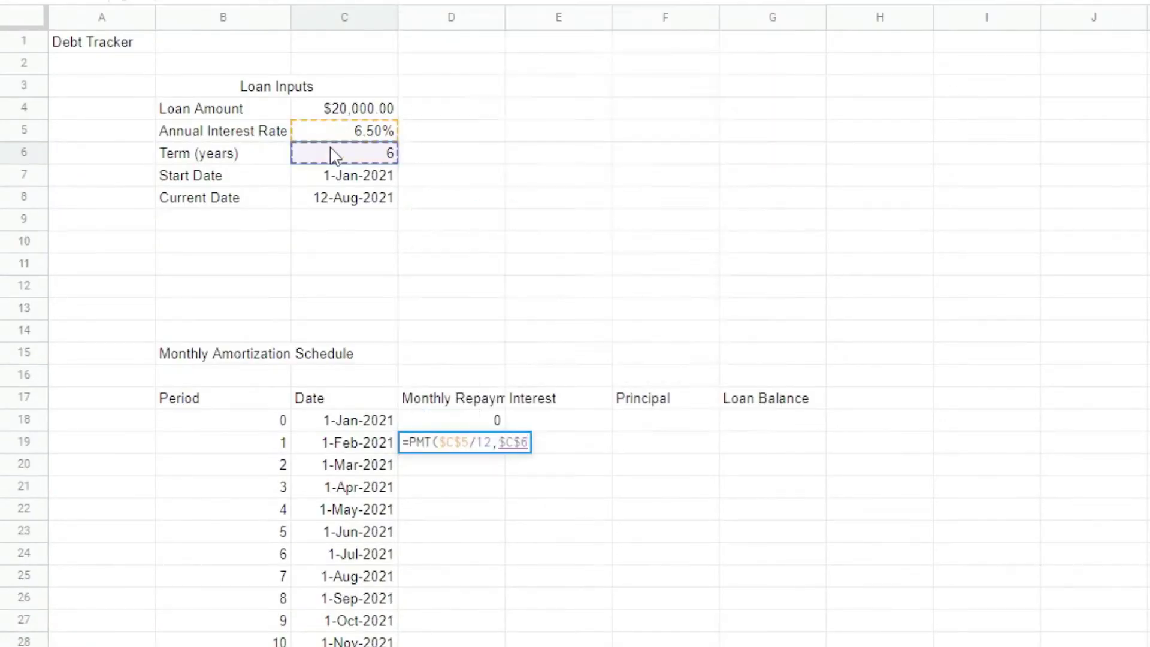
type("*12,")
left_click(358, 112)
key("F4")
type(",0")
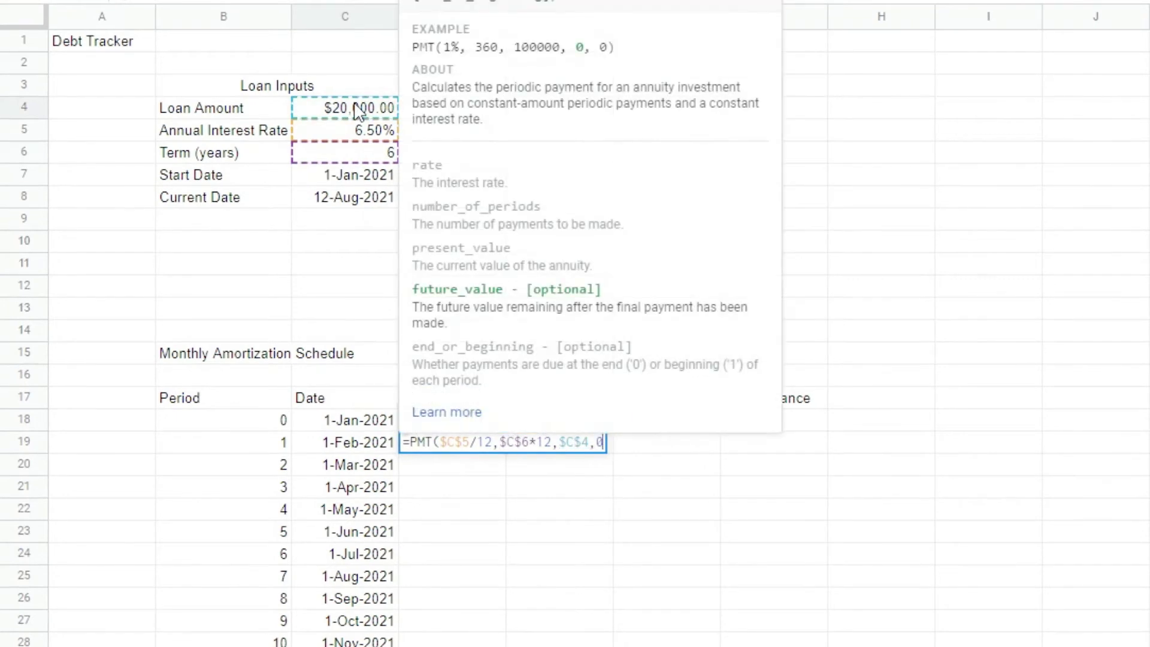
key("Return")
- Negate the PMT formula so the repayment shows $336.20, and fill it down column D
left_click(377, 462)
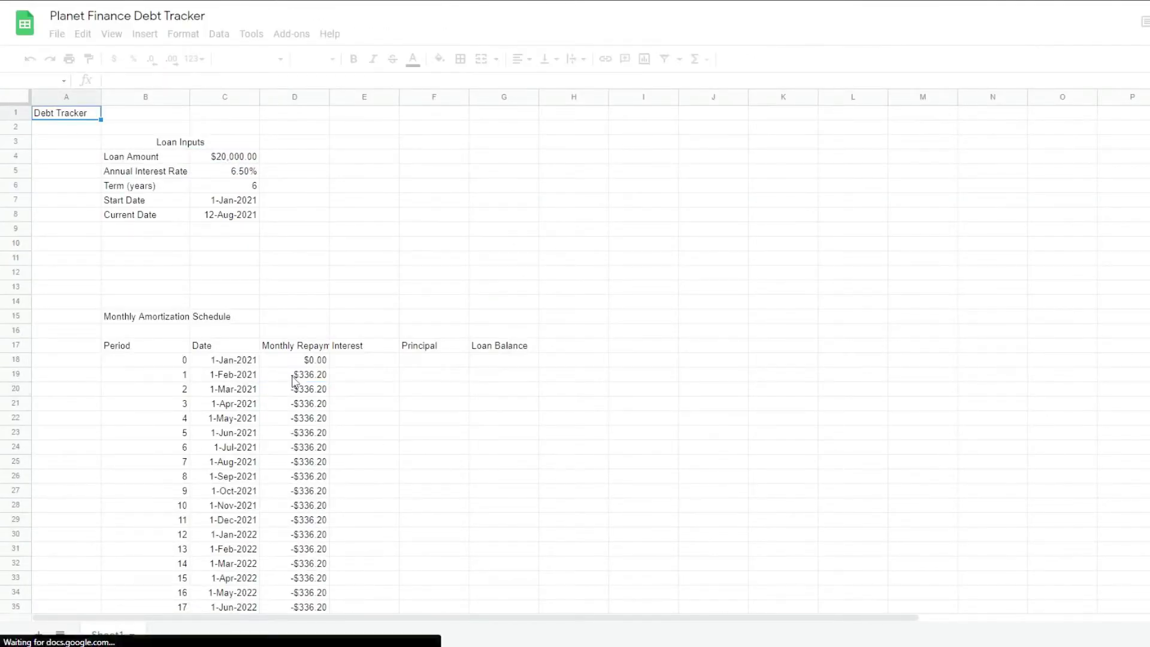
left_click(293, 377)
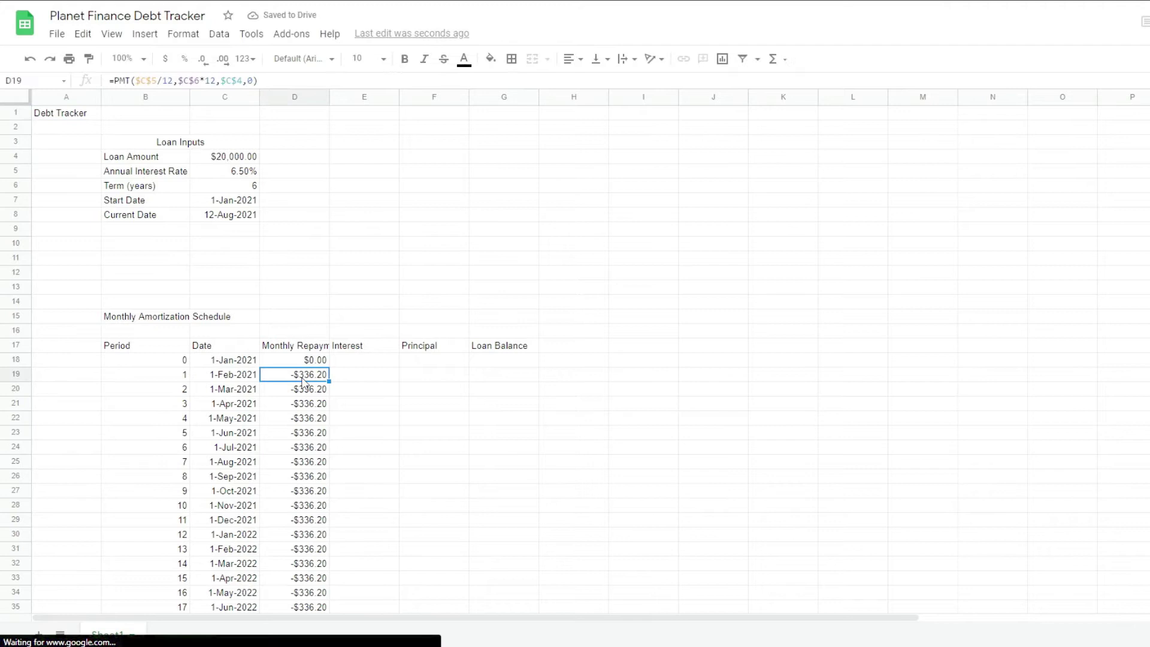
left_click(116, 81)
type("-")
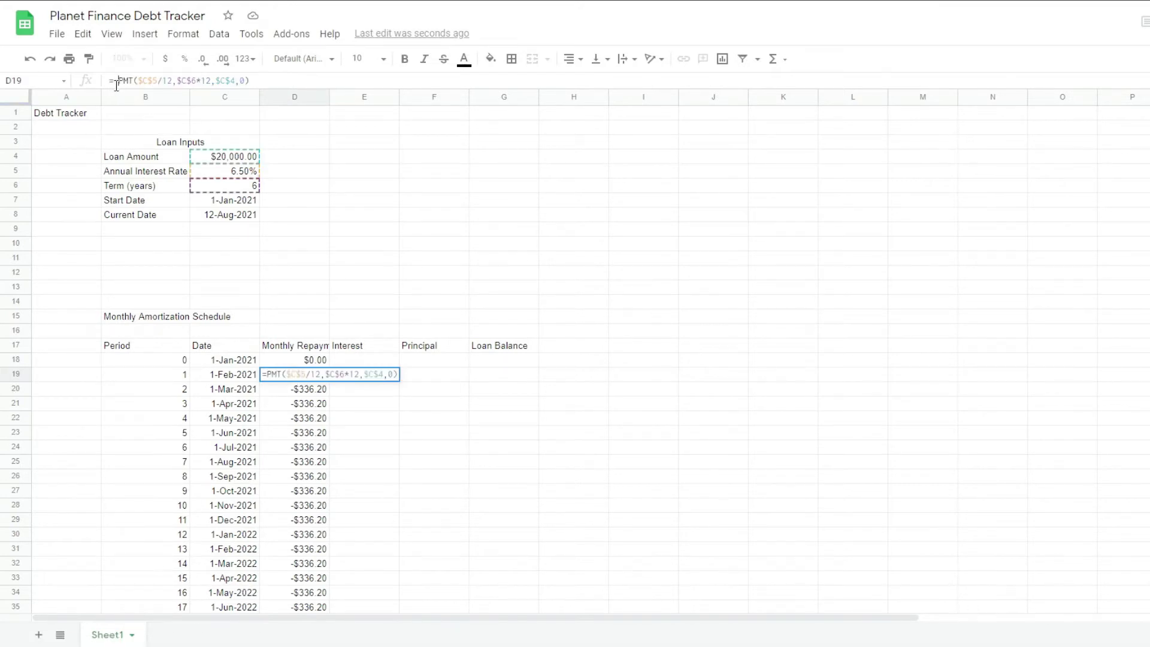
key("Return")
key("Up")
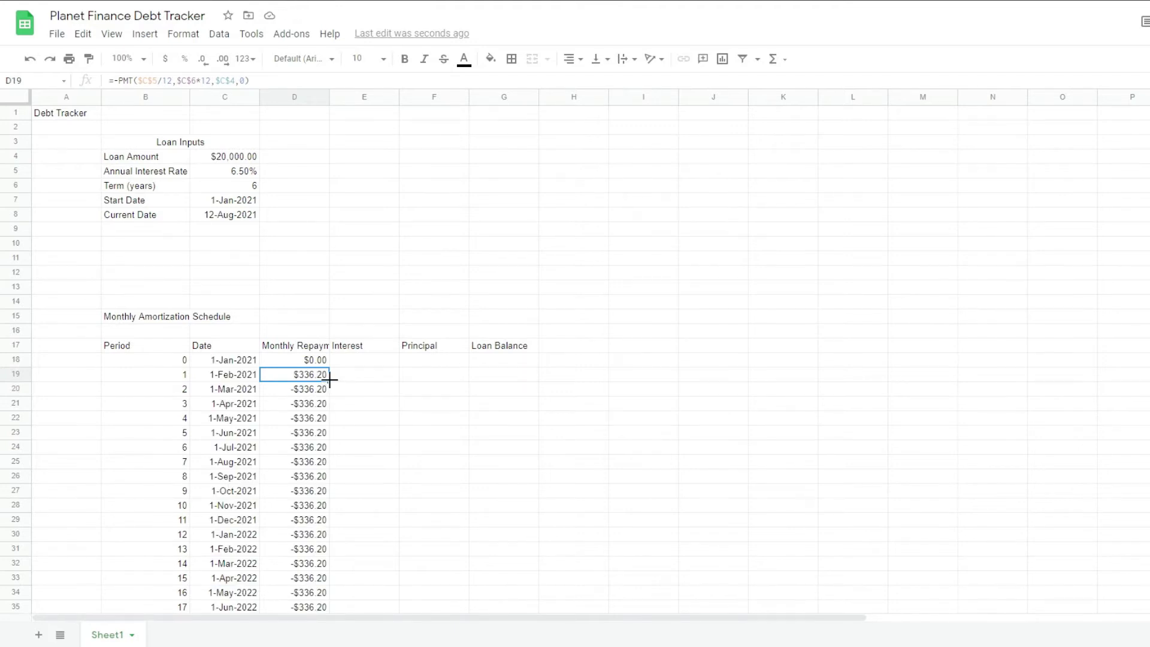
left_click_drag(329, 381, 313, 339)
- Enter 0 in E18 and =-IFERROR(IPMT(...)) in E19, format as $, and fill down column E
left_click(369, 360)
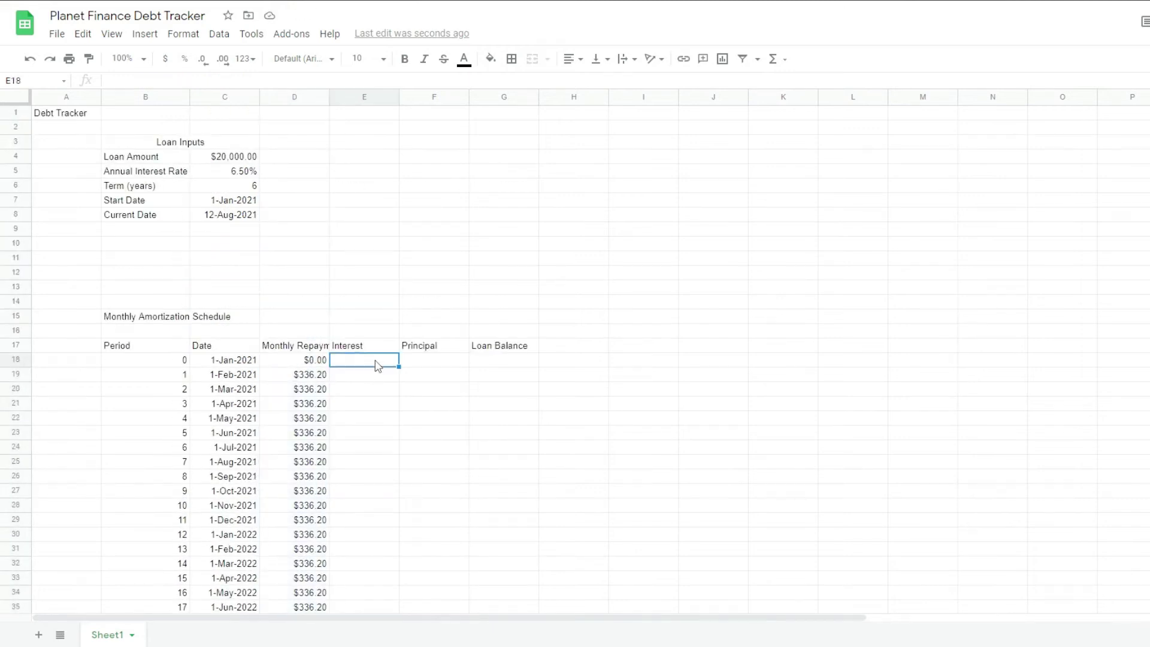
type("0")
key("Return")
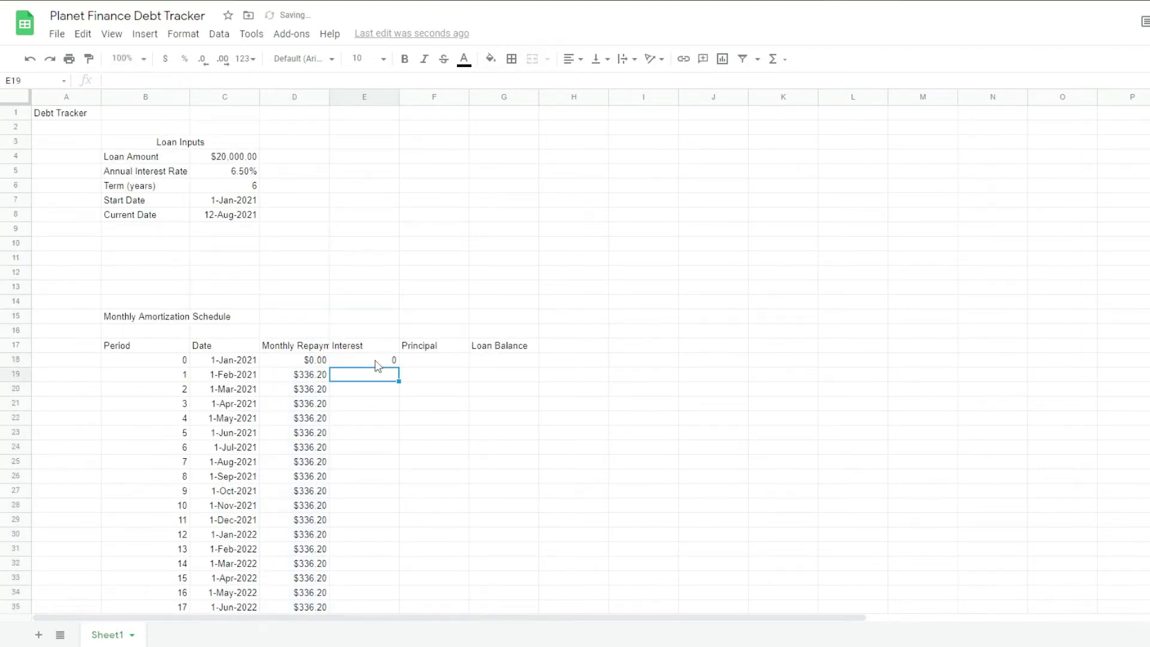
type("=")
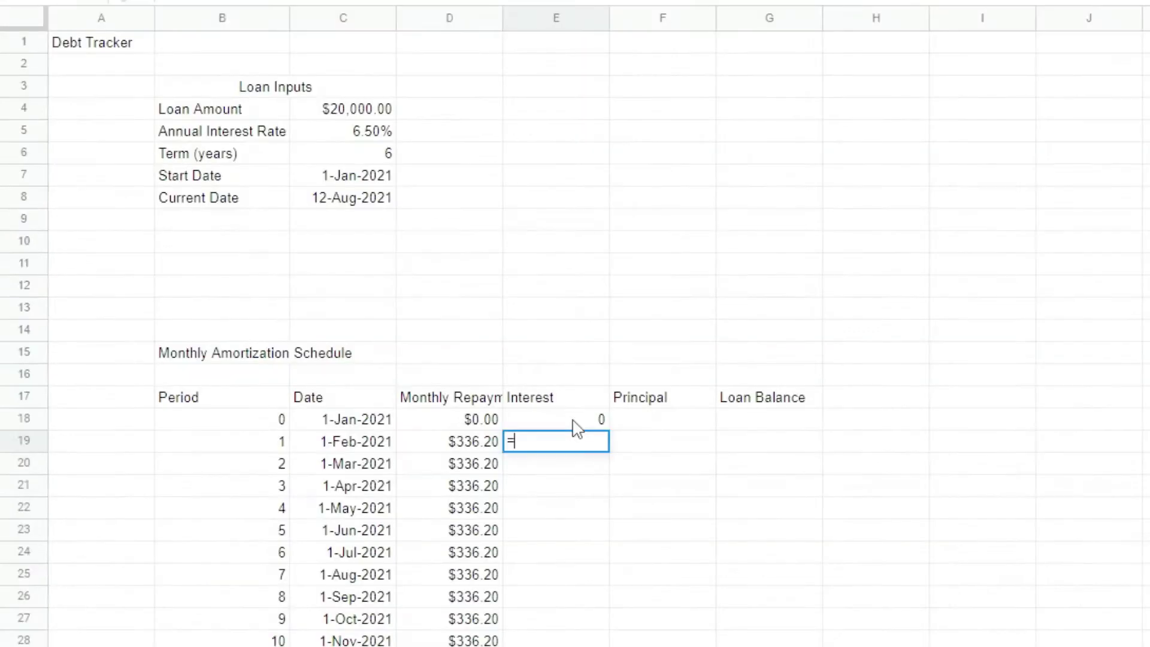
type("-IFERROR(IPMT($C$5/12,B19,$C$6*12,$C$4),\"\")")
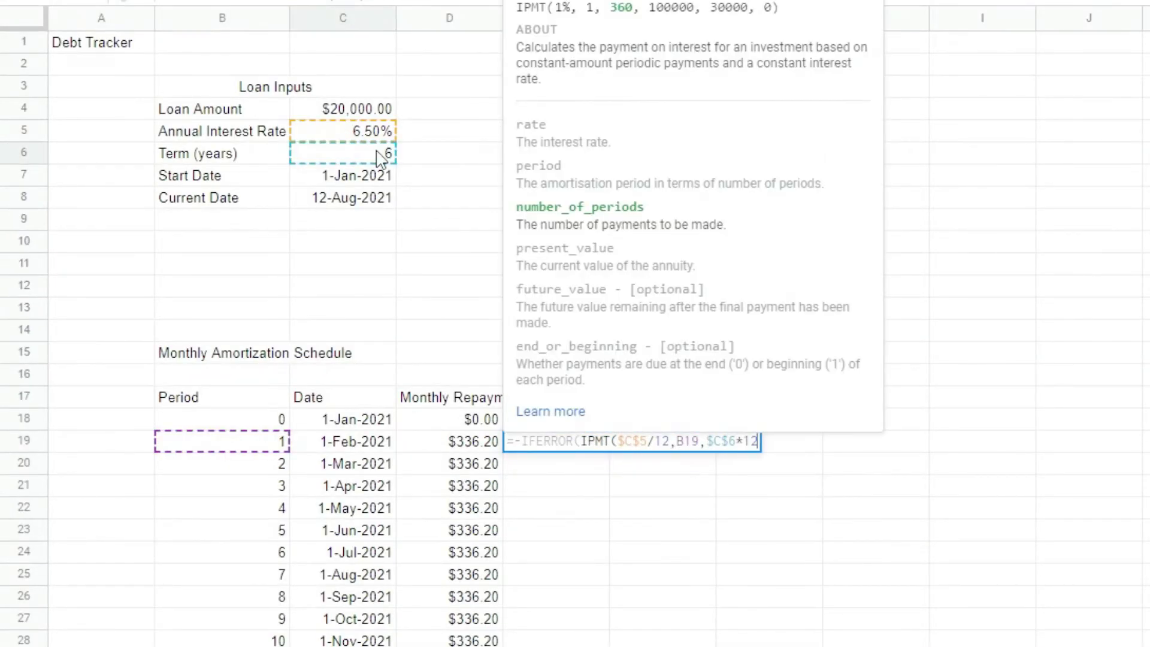
key("Return")
left_click(575, 442)
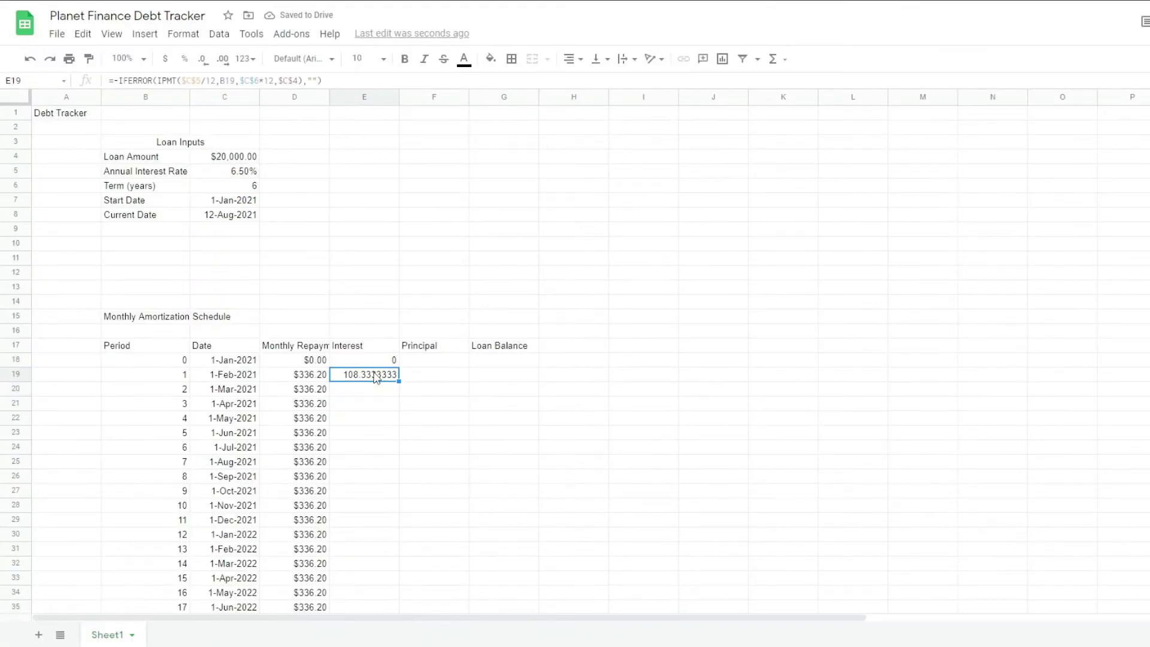
left_click(165, 58)
left_click_drag(398, 381, 385, 347)
key("ctrl+Up")
- Enter =D18-E18 and =D19-E19 as Principal and fill it down column F
left_click(443, 362)
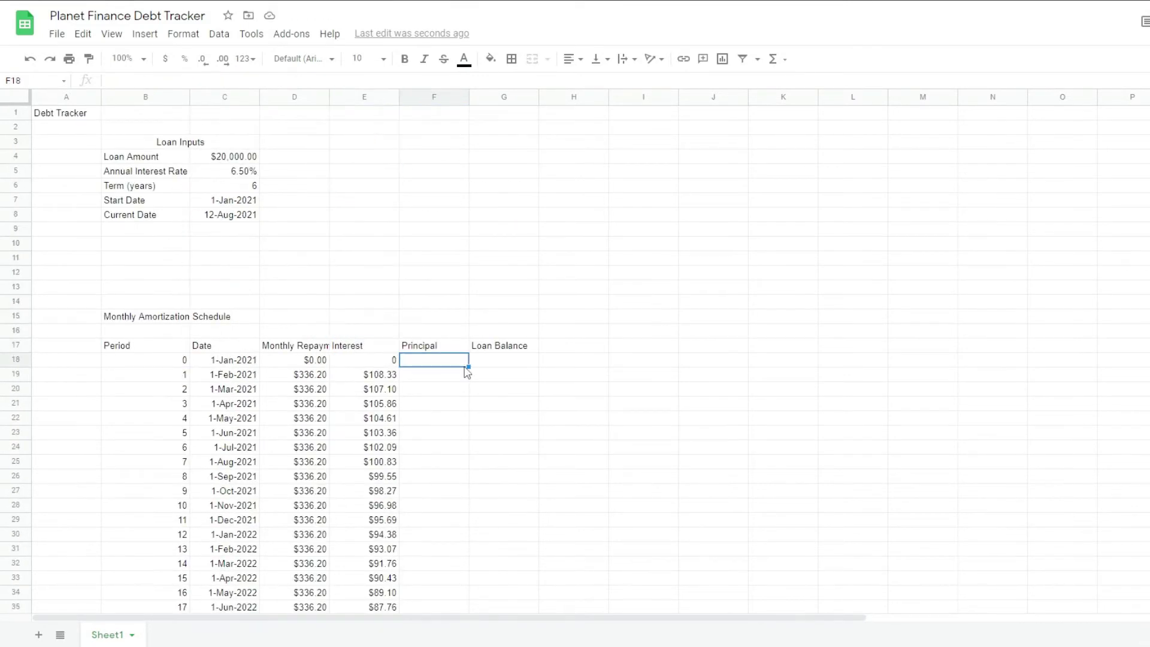
type("=D18-E18")
key("Return")
key("Up")
key("Up")
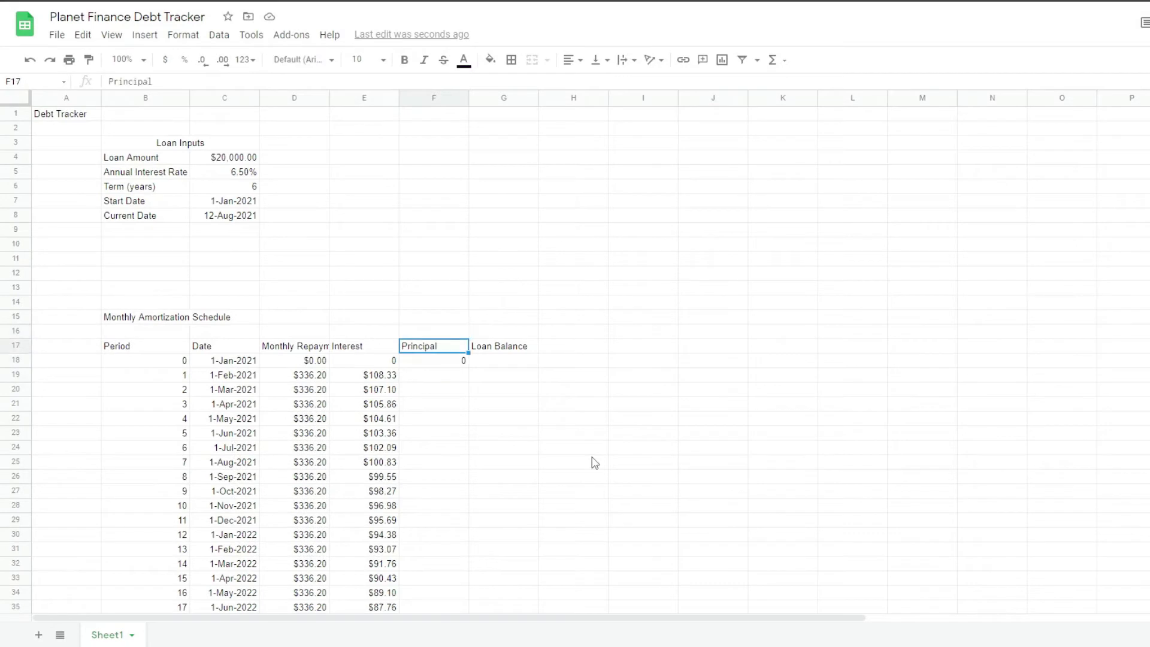
key("Down")
key("Down")
type("=")
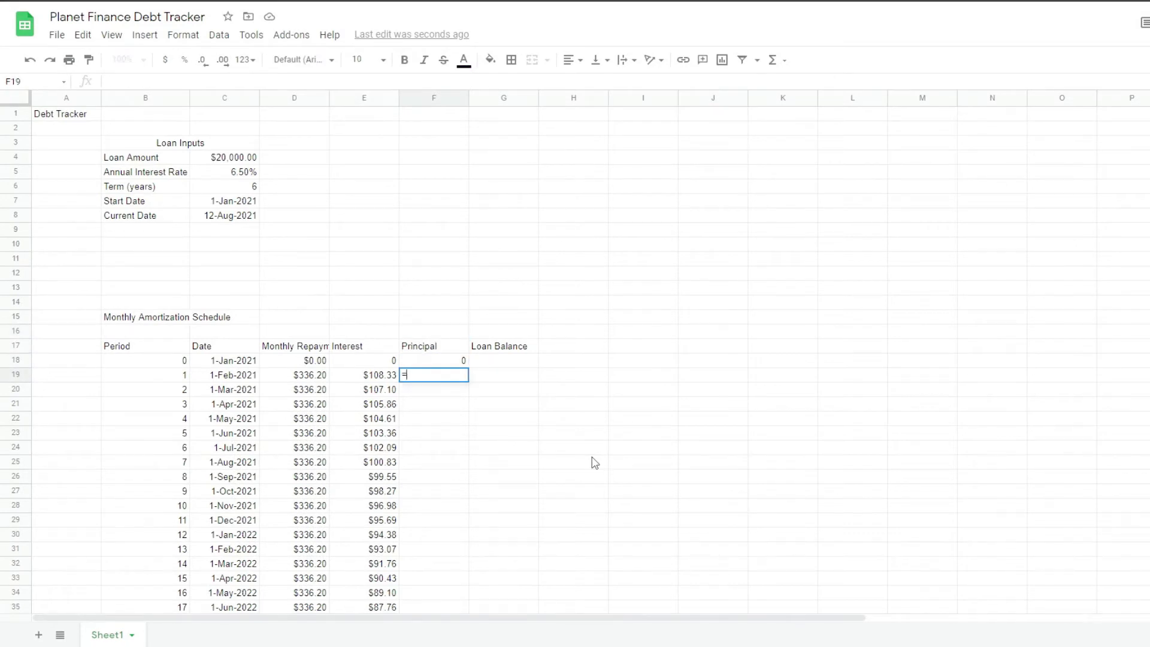
key("Left")
key("Left")
type("-")
key("Left")
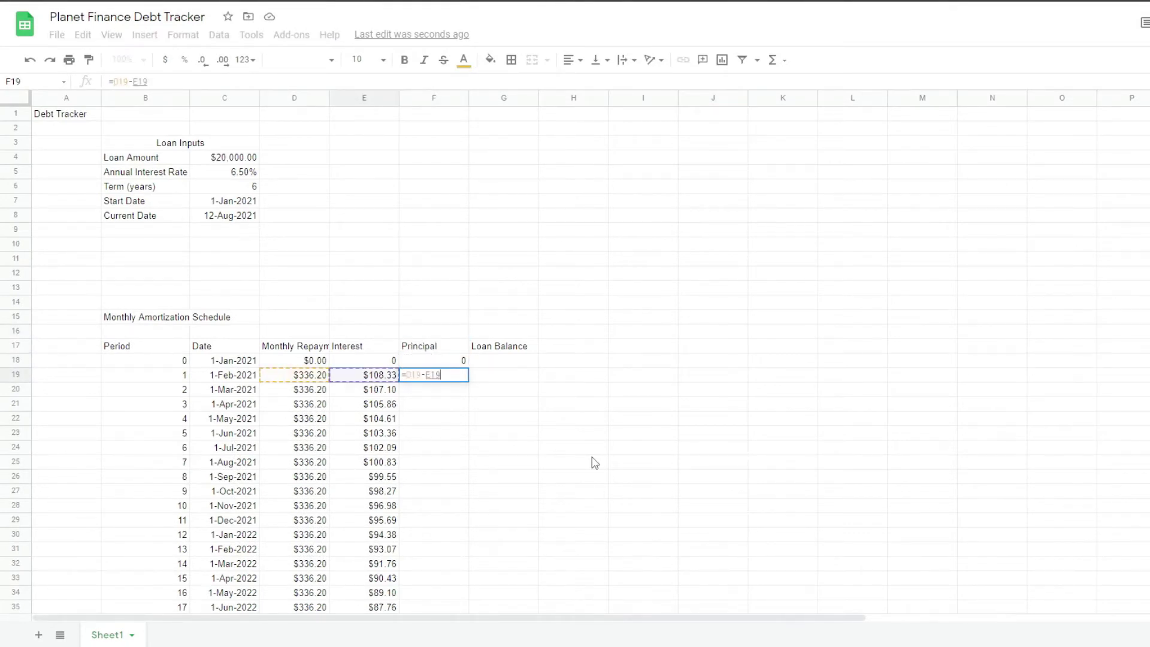
key("Return")
key("Up")
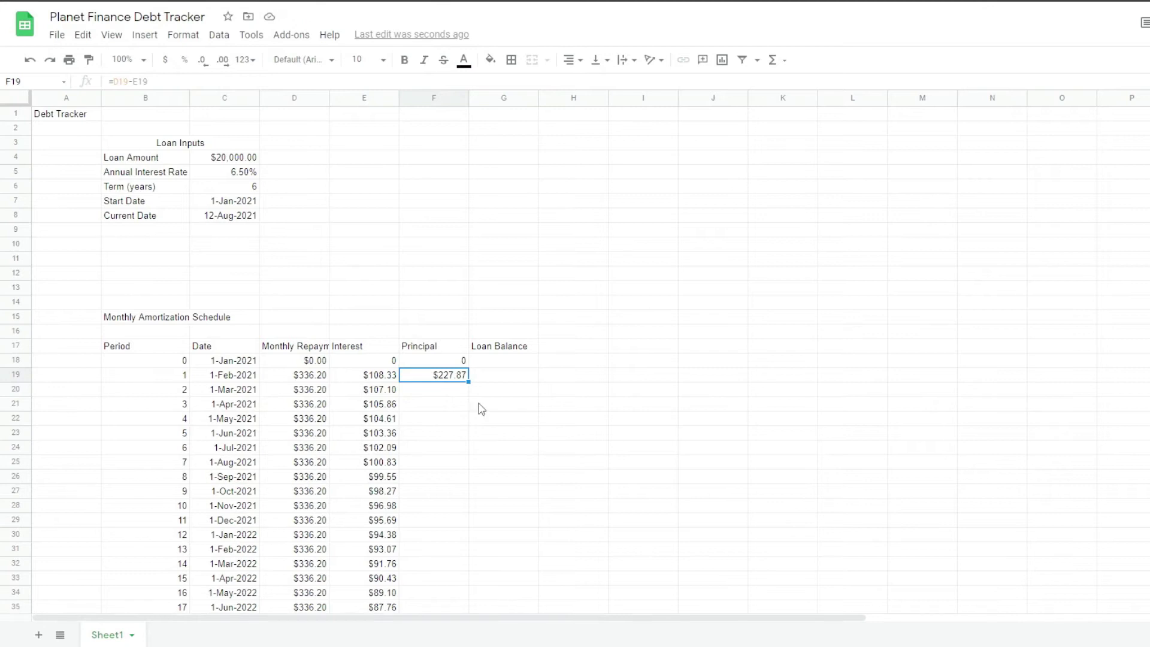
left_click_drag(468, 381, 473, 608)
- Start Loan Balance at =C4 ($20,000.00) and enter =SUM(-F19,G18) for period 1
left_click(504, 360)
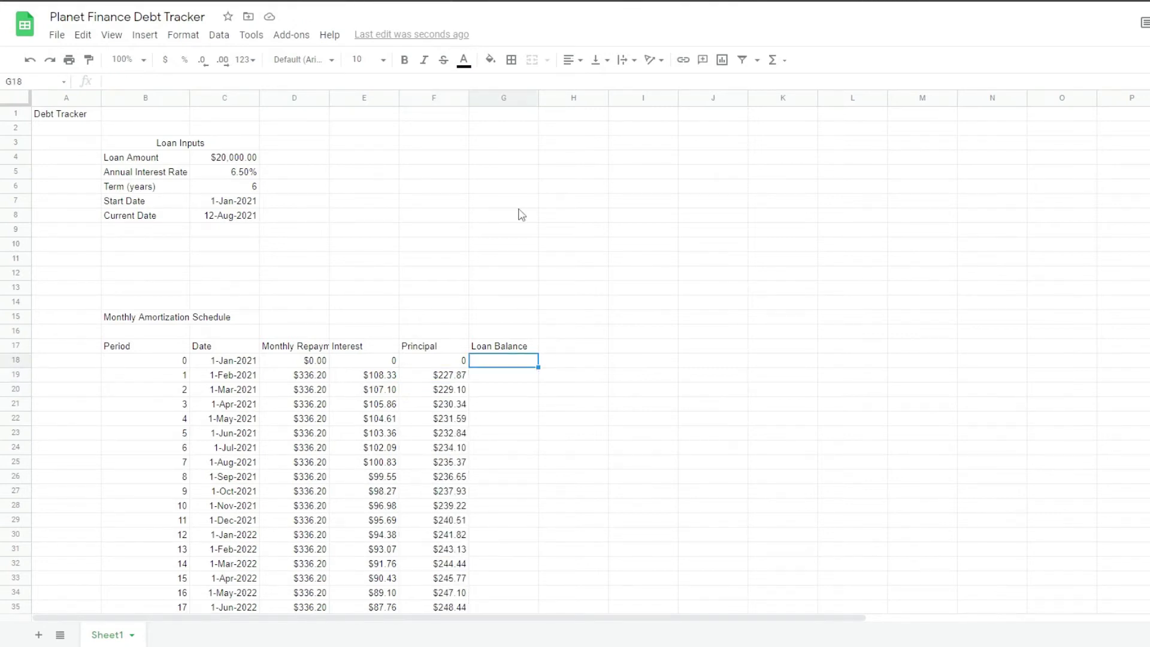
type("=")
left_click(209, 159)
key("Return")
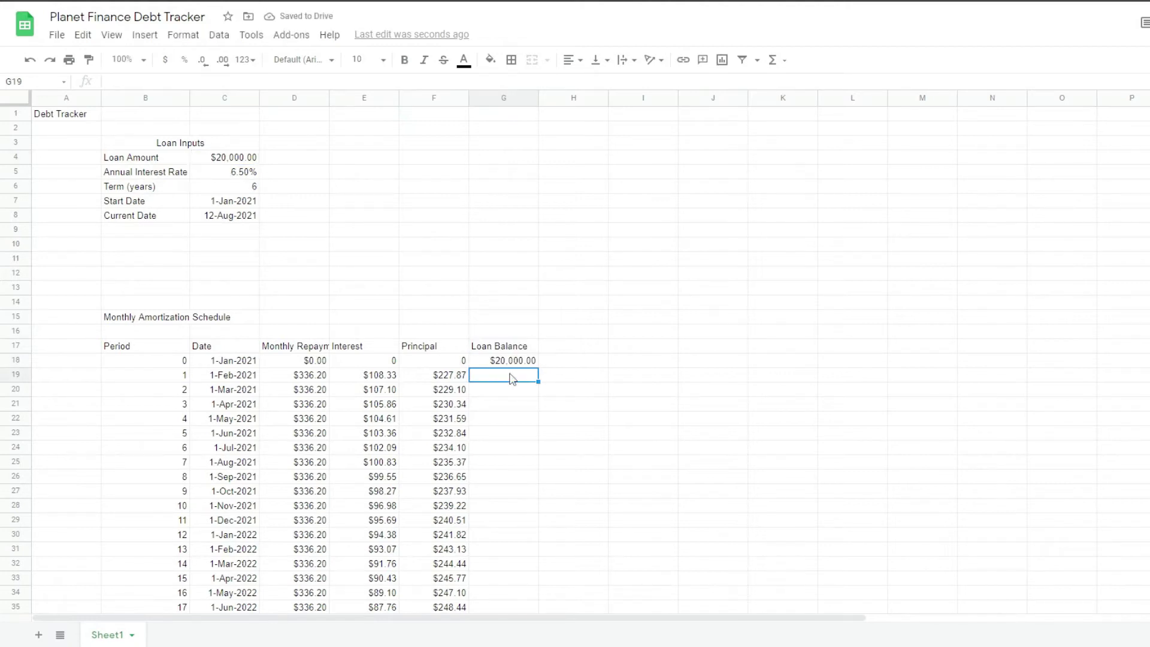
type("=SUM(-F19,")
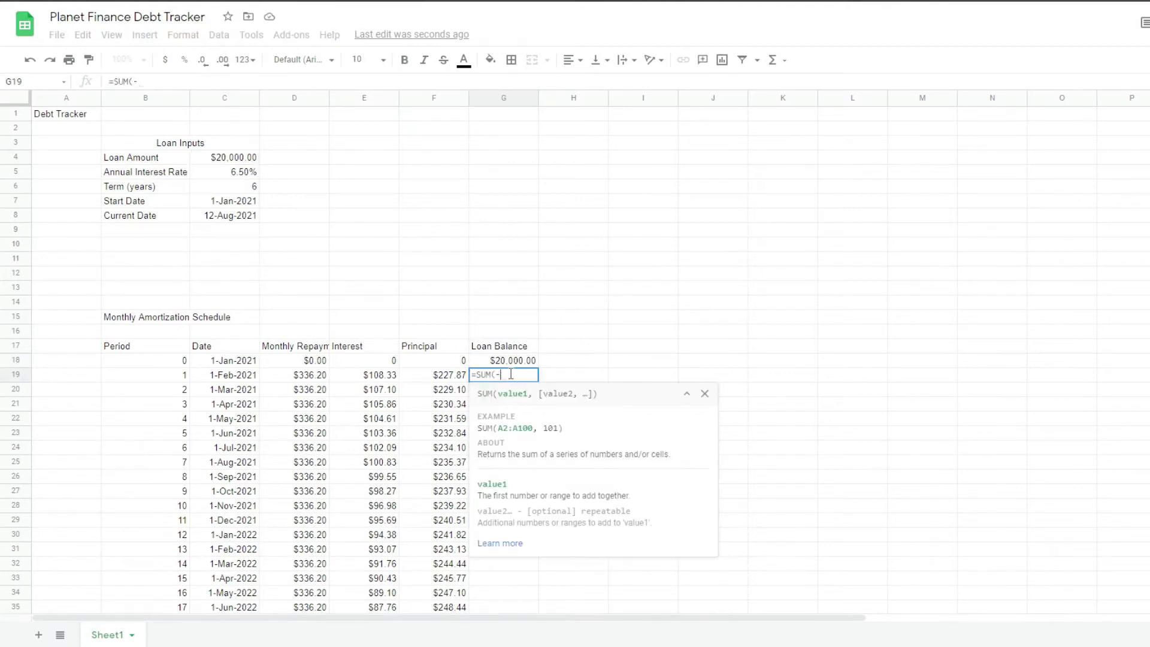
left_click(532, 363)
key("Return")
key("Up")
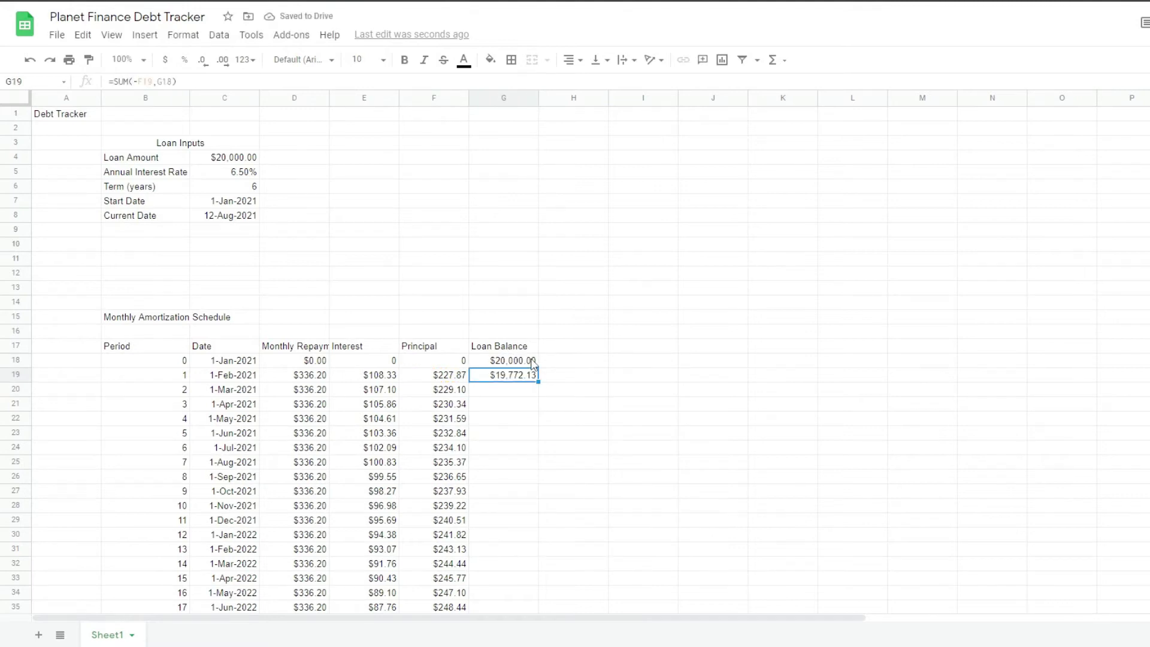
- Fill the balance down column G and add a Totals row with =SUM(D18:D200) copied to F16
double_click(537, 381)
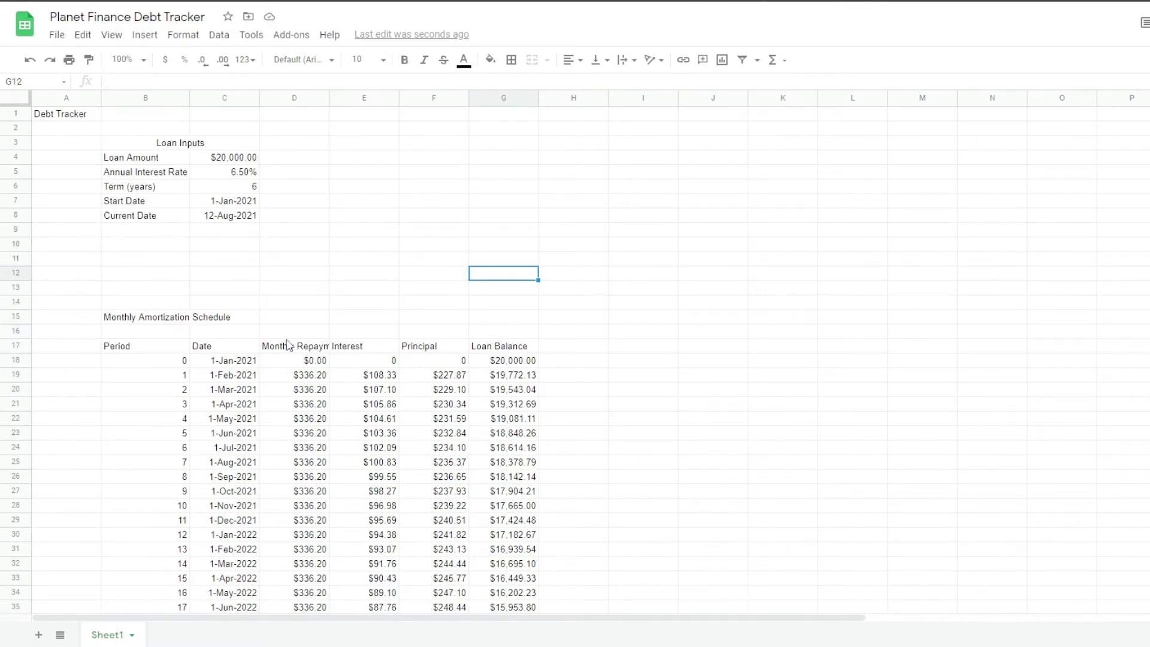
left_click(236, 333)
type("Totals")
key("Tab")
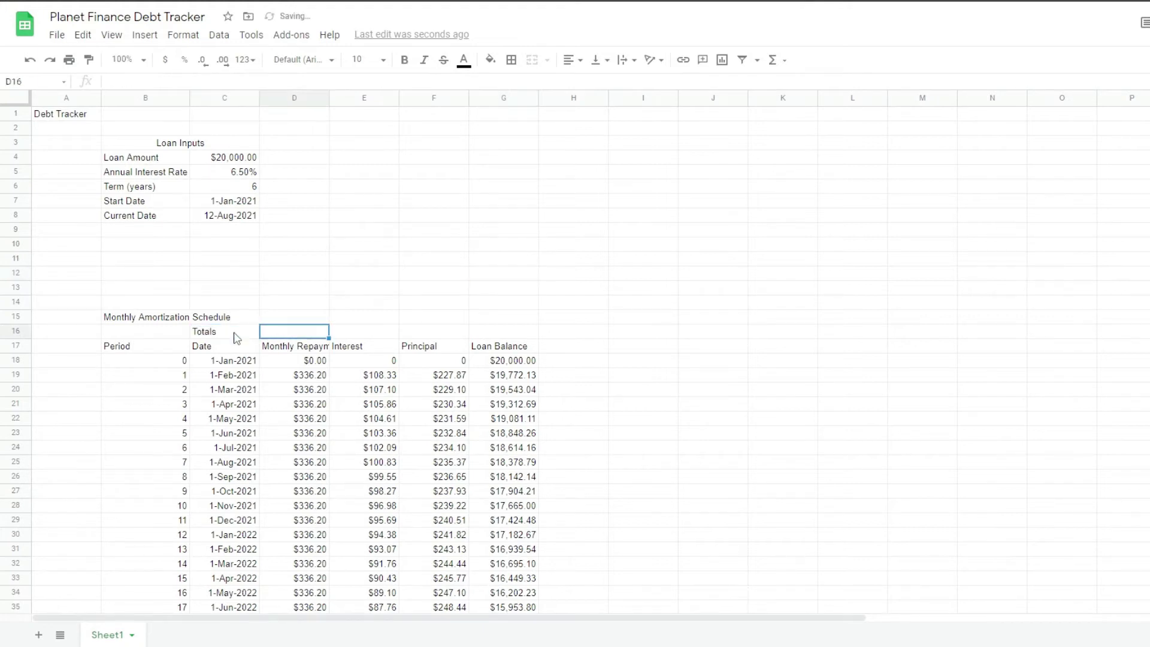
type("=SUM(D18:D200)")
left_click_drag(329, 337, 434, 333)
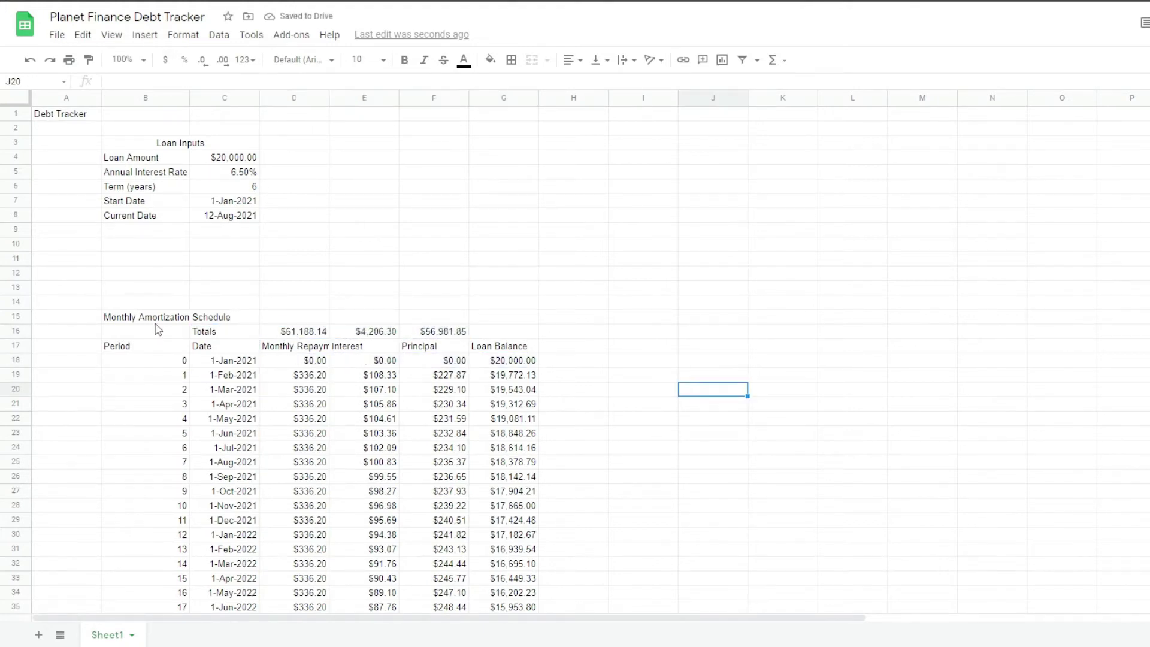
- Merge and centre the title across B15:G15, and border the schedule and Loan Inputs block
left_click_drag(154, 317, 216, 320)
left_click(532, 59)
key("ctrl+shift+Down")
left_click(511, 59)
left_click(659, 154)
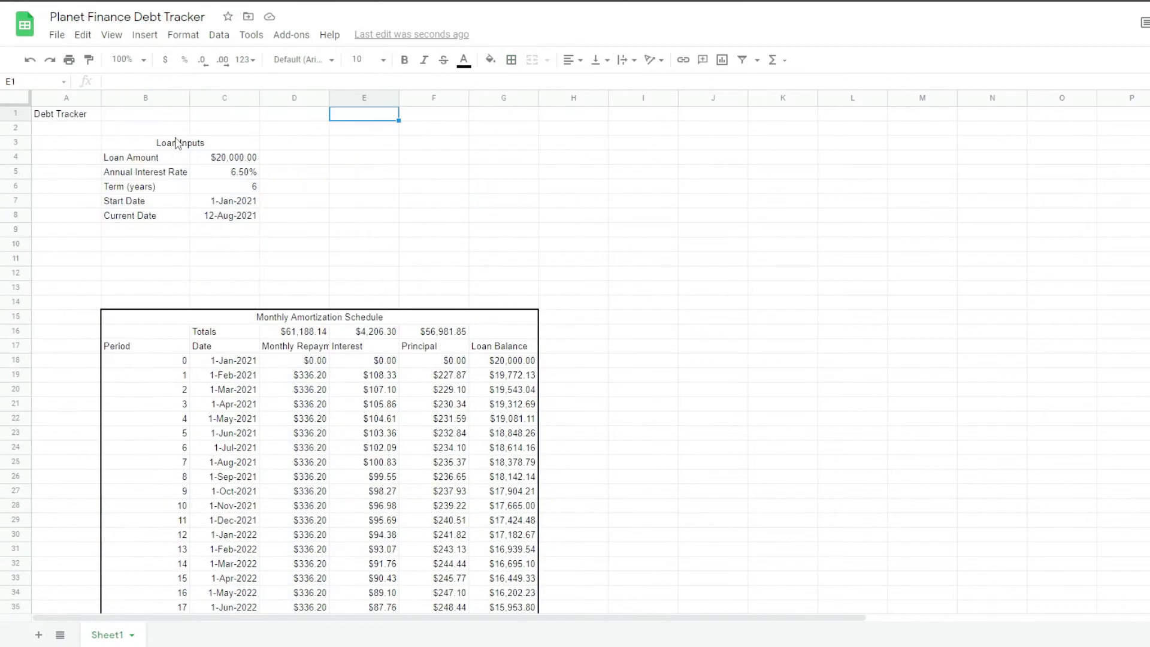
left_click_drag(103, 142, 257, 215)
left_click(511, 59)
left_click(574, 303)
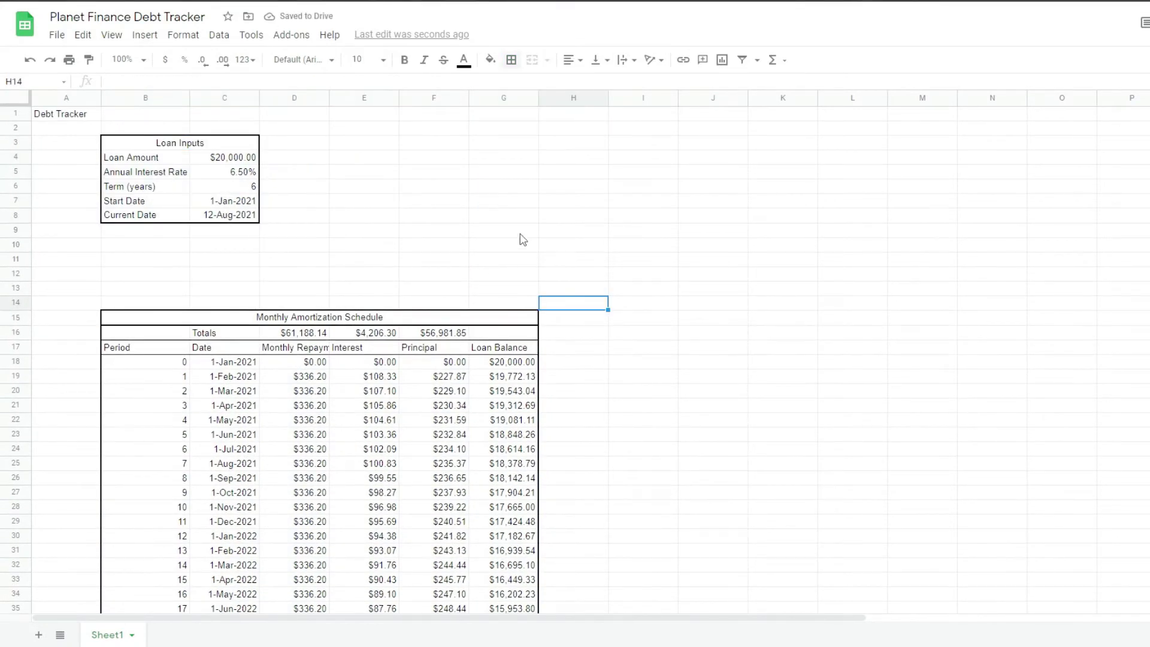
- Type the Loan Status labels, widen column E, and right-align Interest, Principal and Total
left_click(377, 144)
type("Loan Status\\")
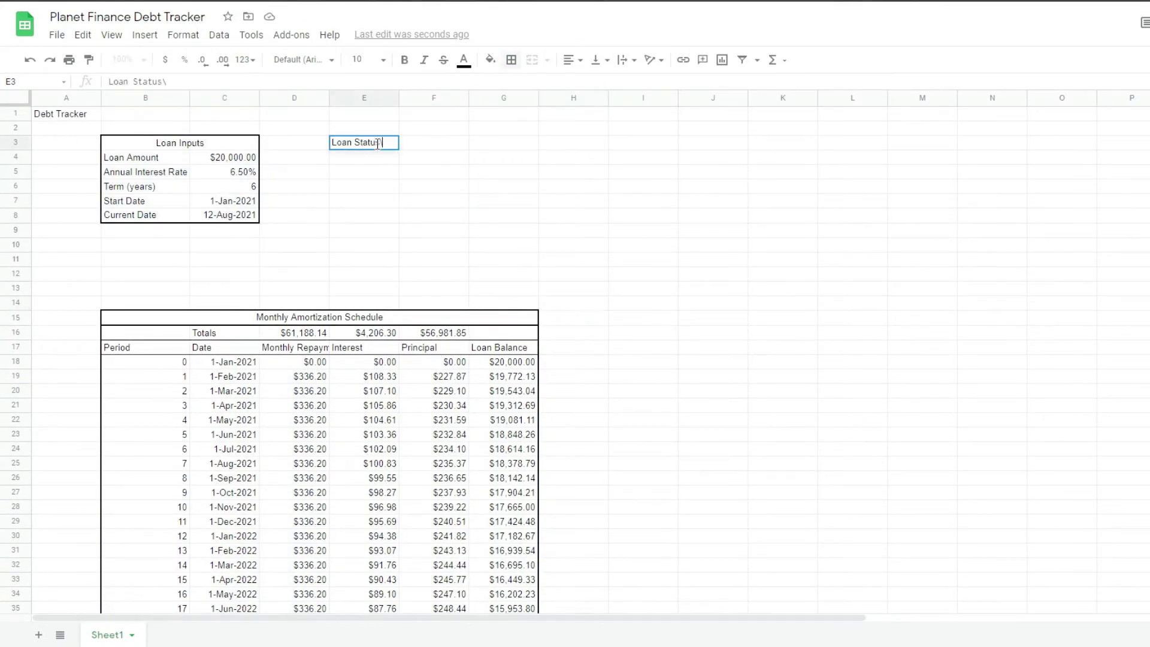
key("Return")
type("Current Loan Balance")
key("Return")
type("Repayments to date Interest Principal Total Total Expected Repayment Number of months repaid Remaining monthly repayments Expected Payoff Date Progress")
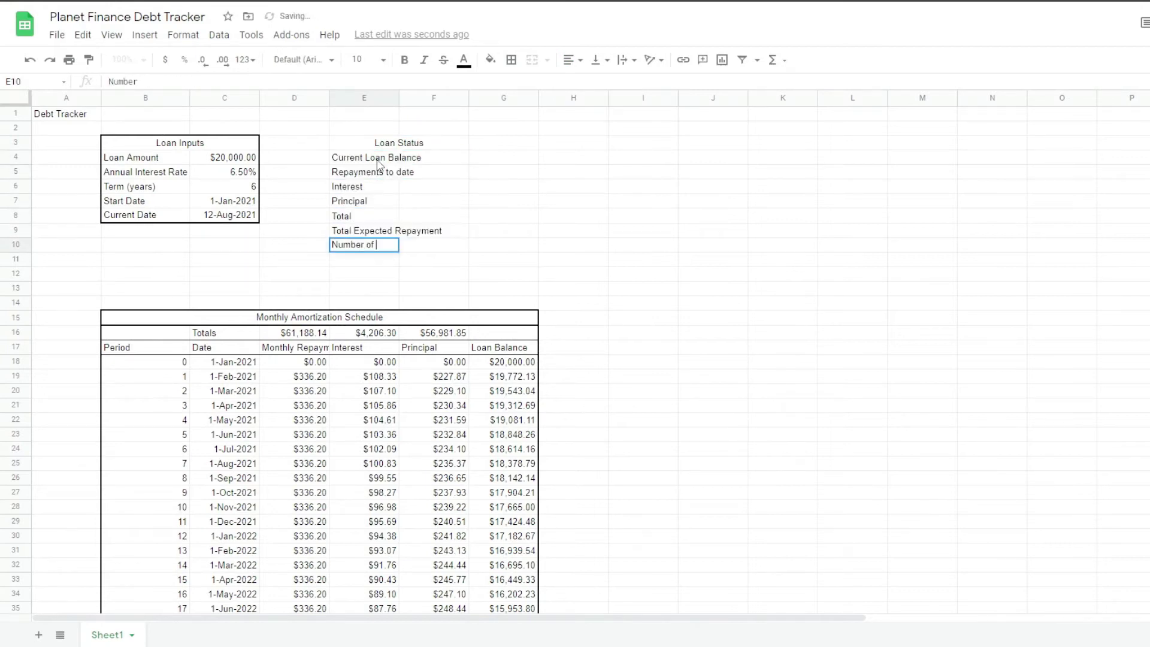
left_click_drag(399, 98, 465, 98)
left_click_drag(360, 186, 359, 216)
key("ctrl+shift+r")
- Build =PV($C$5/12,(($C$6*12)-$F$10),-$D$19) in F4 for the current loan balance
left_click(498, 159)
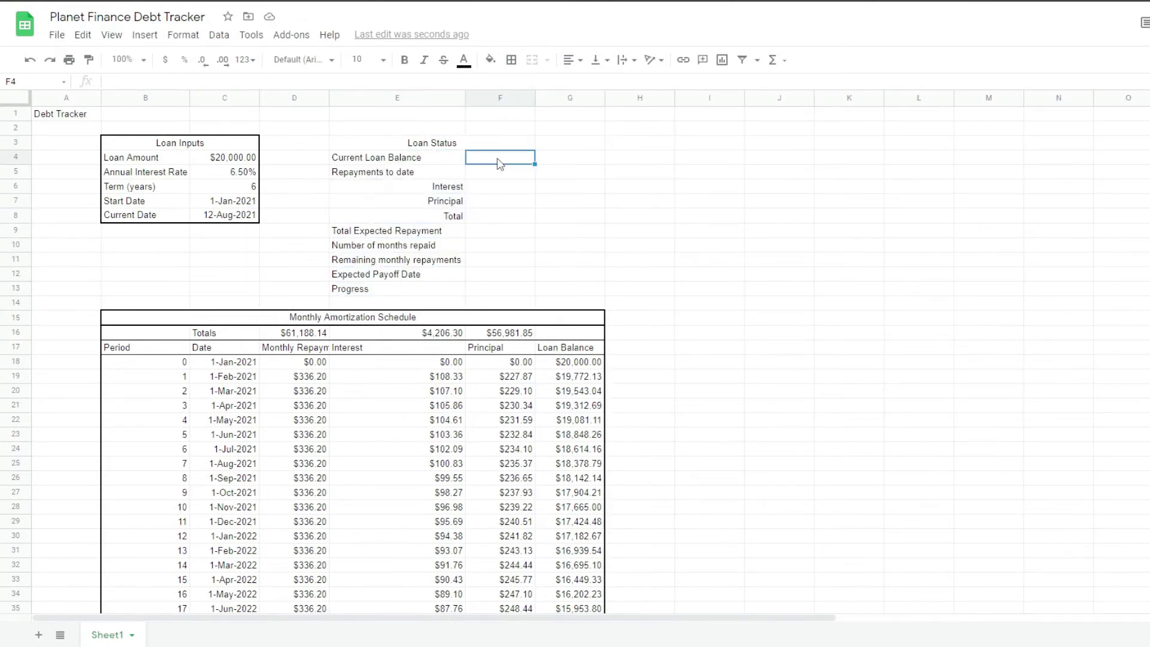
type("=")
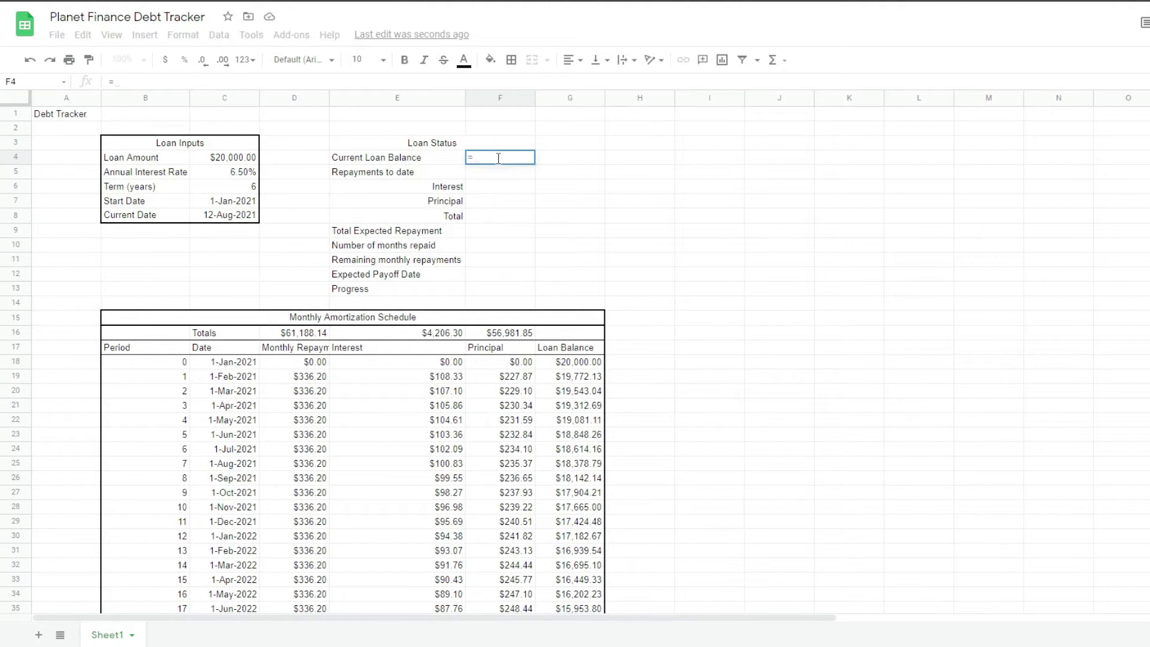
type("PV")
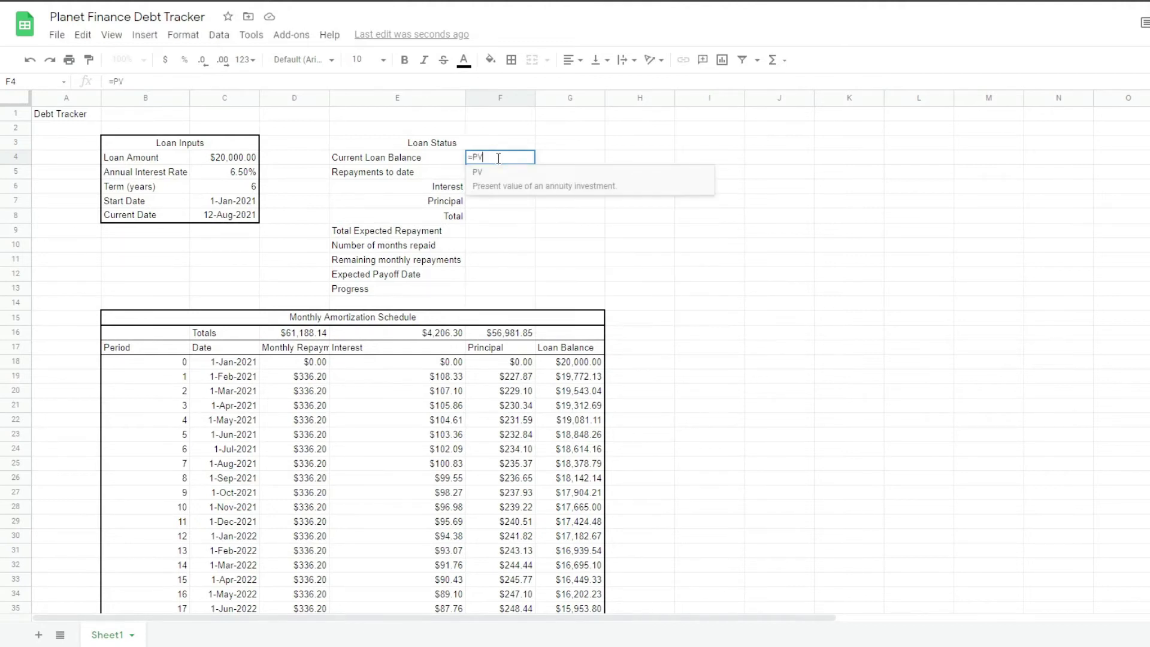
type("(")
left_click(225, 172)
key("F4")
type("/12,((")
left_click(222, 188)
key("F4")
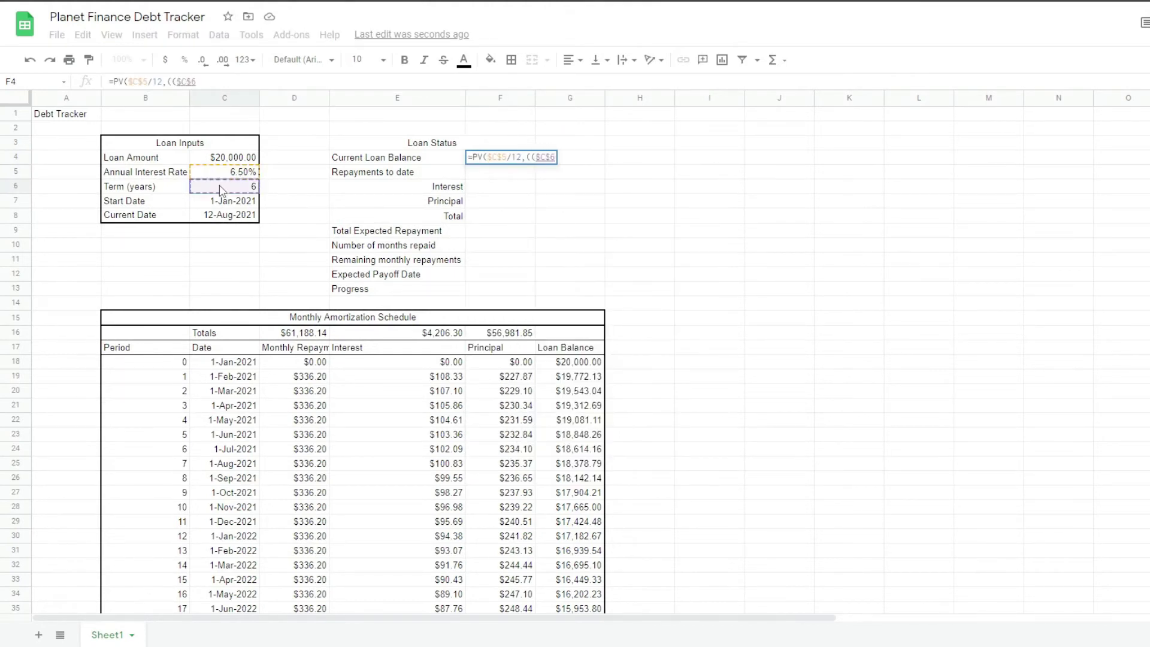
type("*12)-")
left_click(492, 246)
key("F4")
type("),")
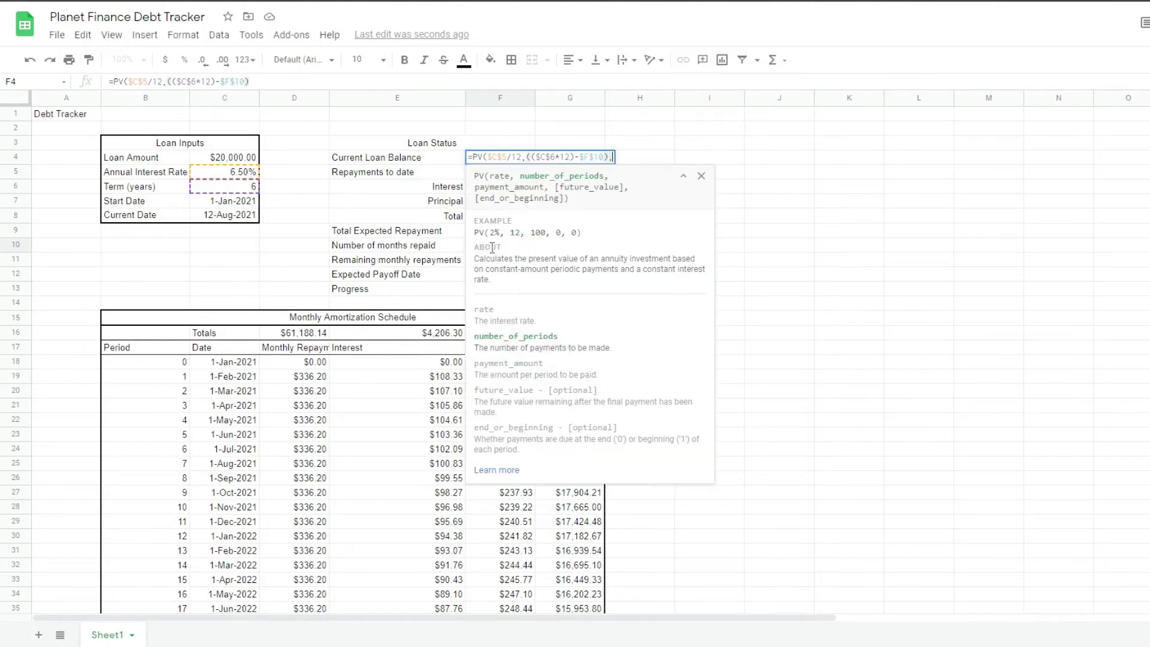
type("-")
left_click(302, 376)
key("F4")
- Commit the current balance formula and check the Totals row's sum formulas
key("Return")
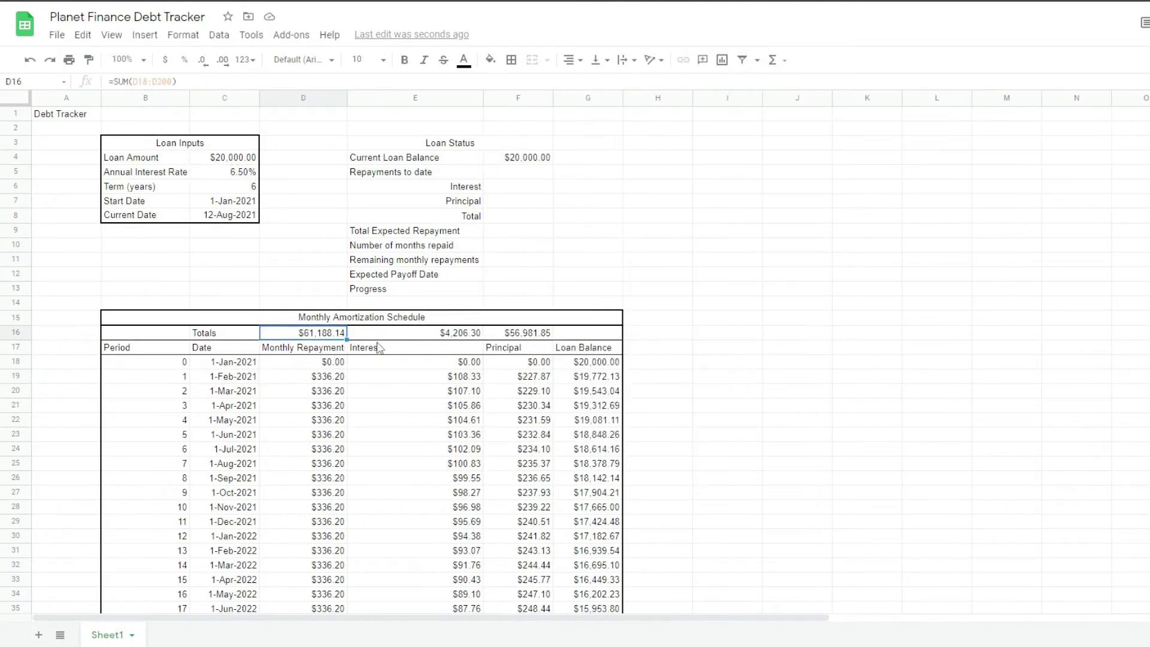
left_click_drag(303, 337, 518, 337)
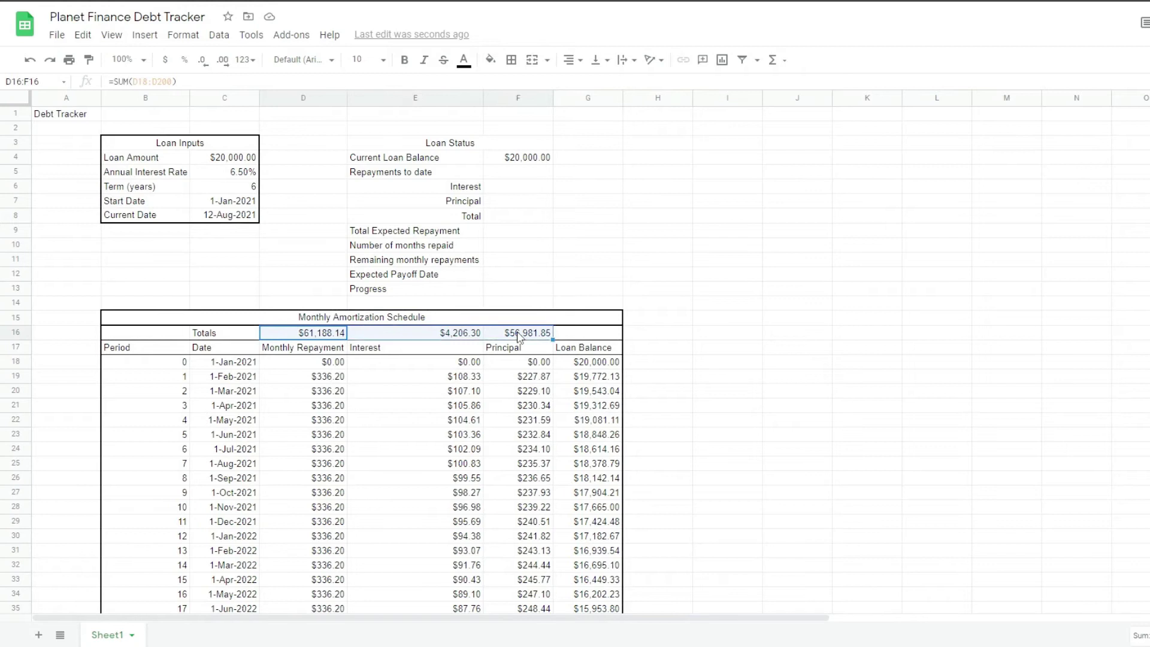
left_click(519, 335)
left_click(316, 336)
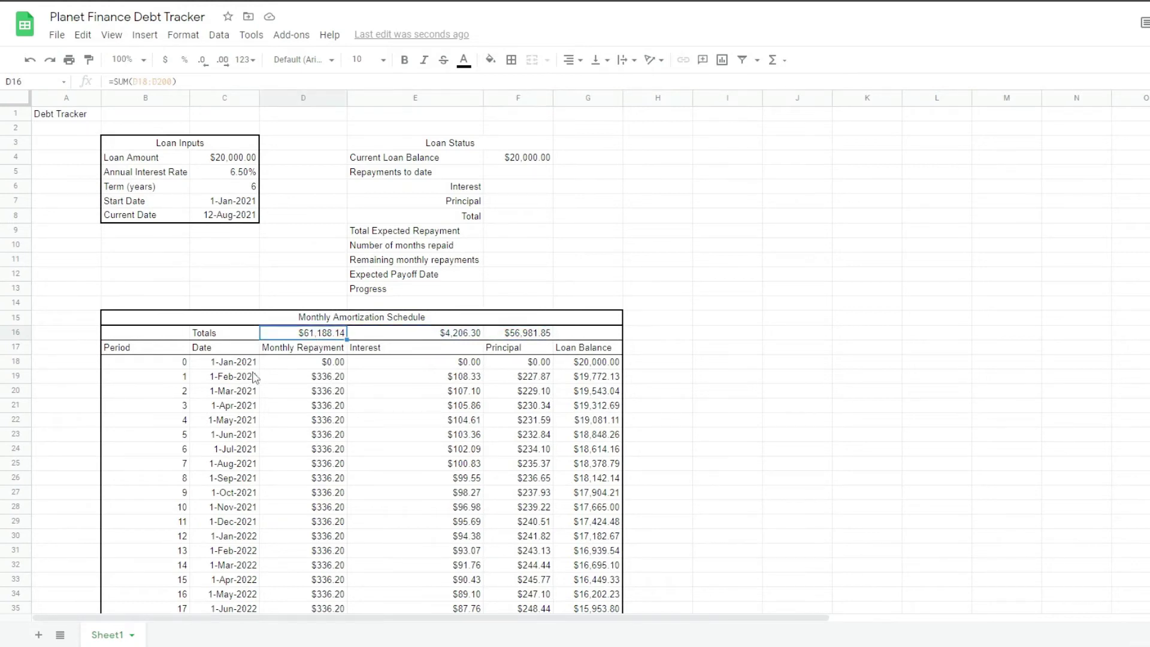
- Delete rows 91 to 1000 so the schedule ends at the payoff month
left_click(179, 407)
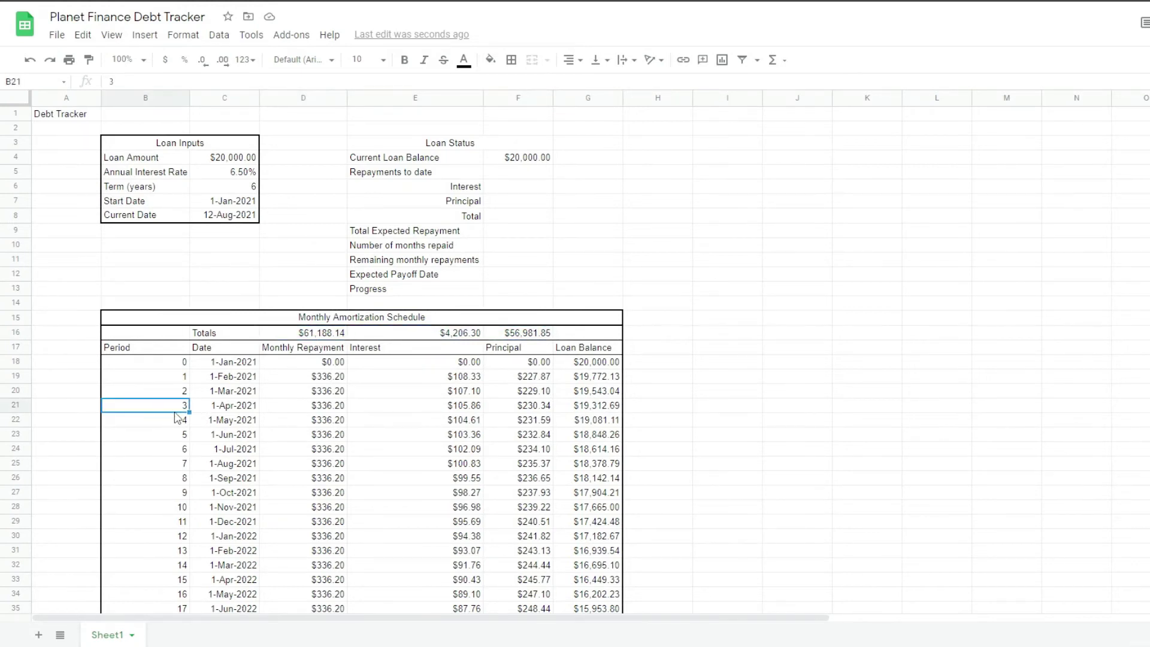
key("ctrl+Down")
scroll(281, 431, "up", 15)
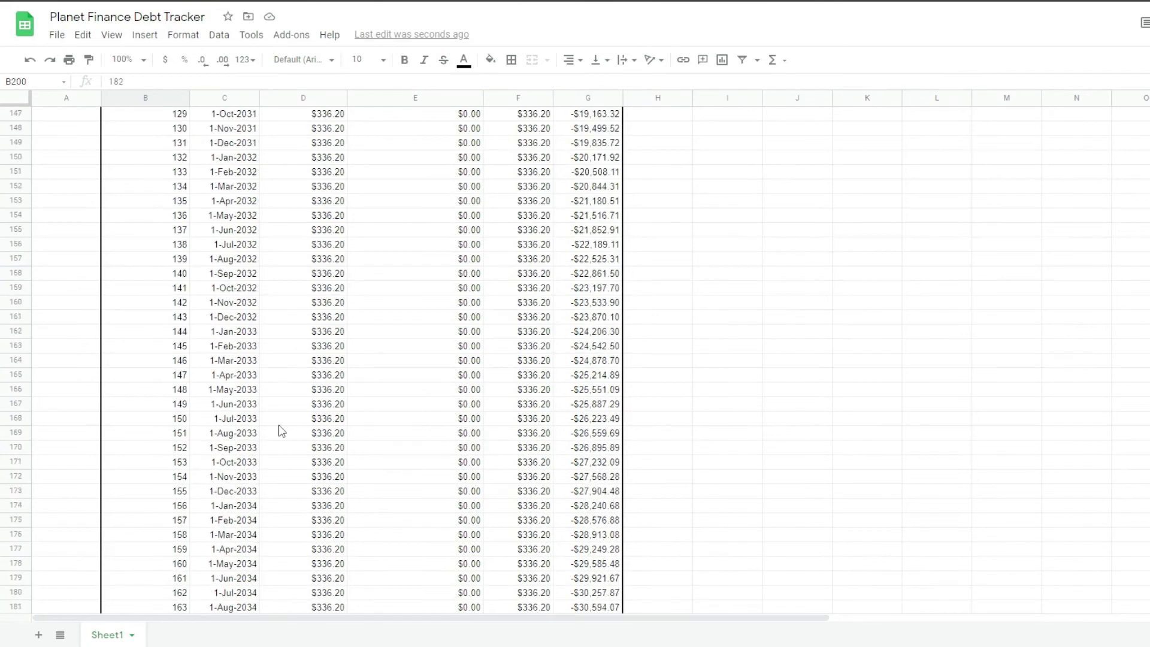
scroll(446, 431, "up", 8)
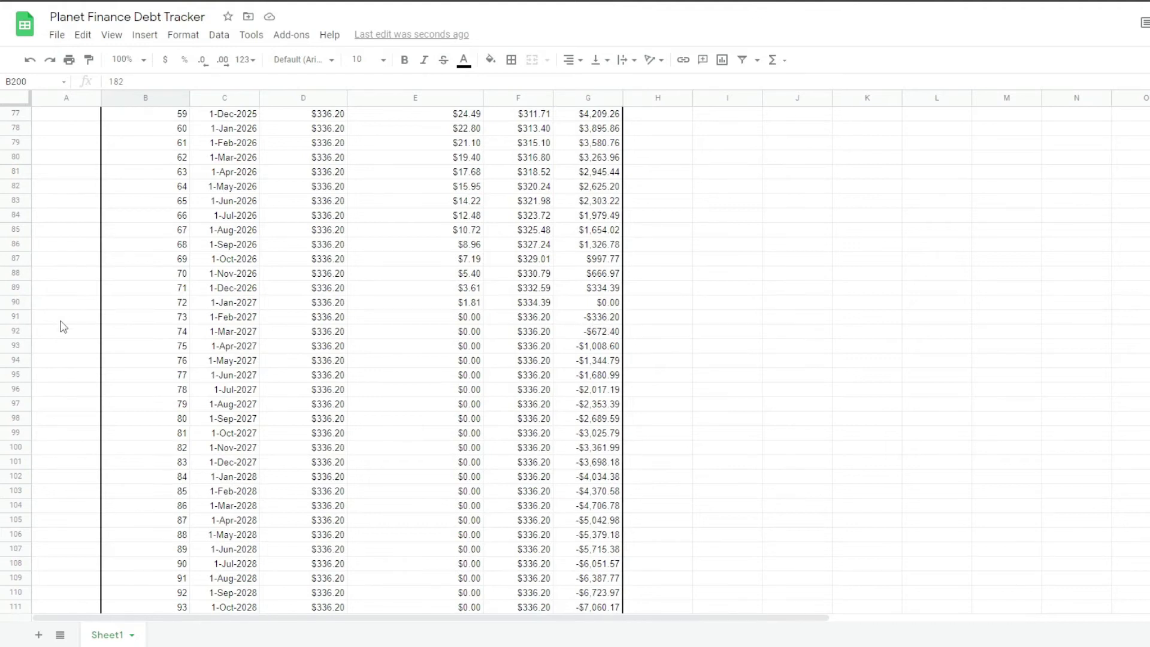
left_click(15, 316)
key("ctrl+shift+Down")
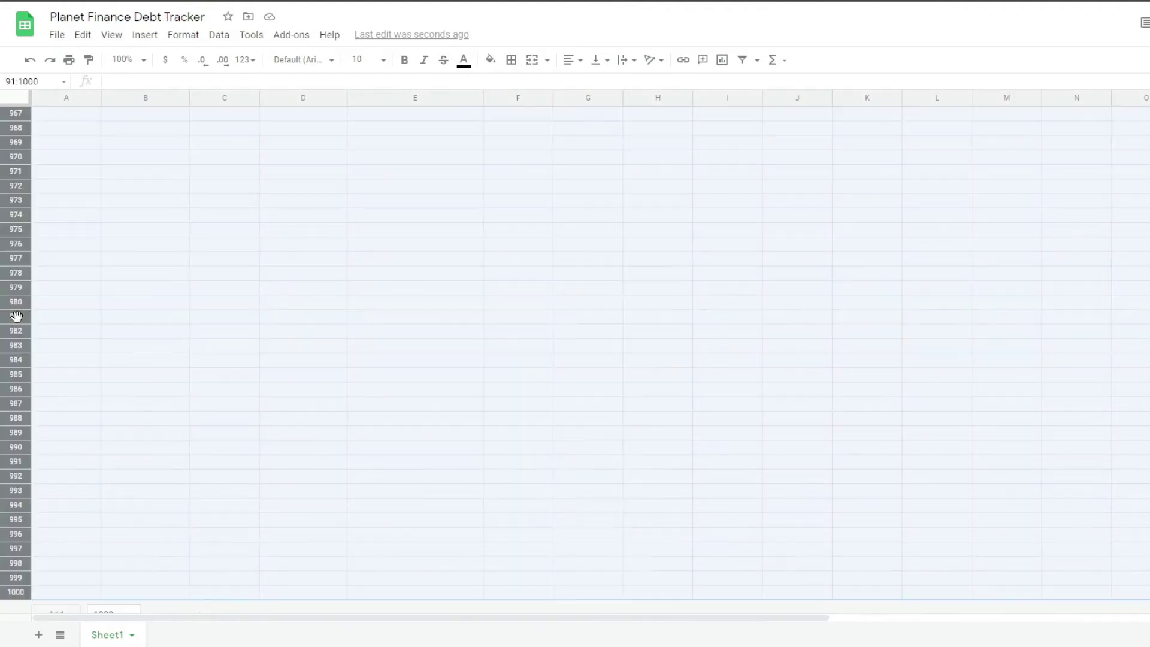
right_click(141, 327)
left_click(210, 303)
- Enter =$D$19*$F$10 in F5 for repayments to date
scroll(518, 240, "up", 15)
left_click(519, 177)
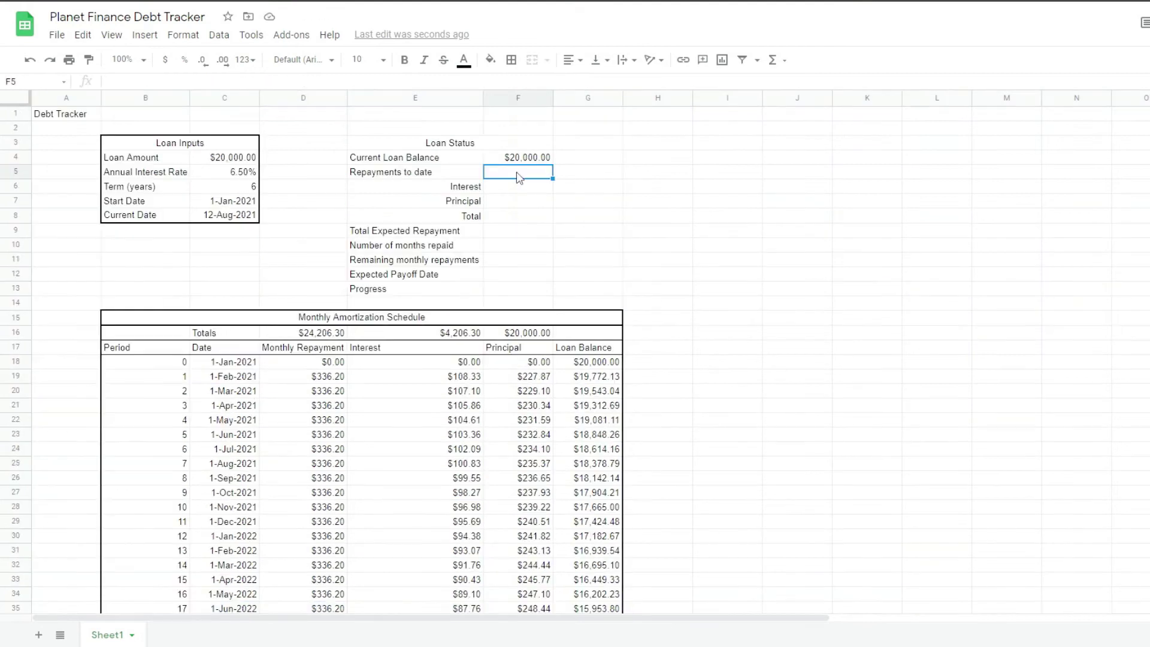
type("=")
left_click(327, 376)
key("F4")
type("*")
left_click(521, 246)
key("F4")
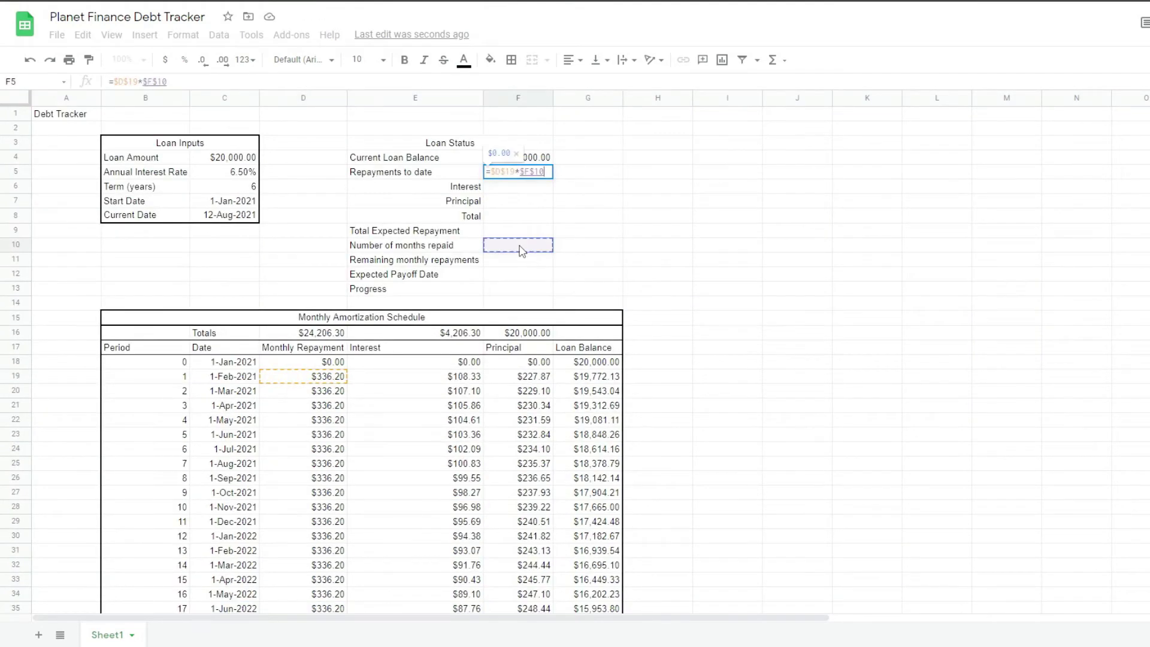
key("Return")
- Enter =$E$19*$F$10 in F6 for interest to date, then check the months-repaid cell
type("=")
left_click(437, 378)
key("F4")
type("*")
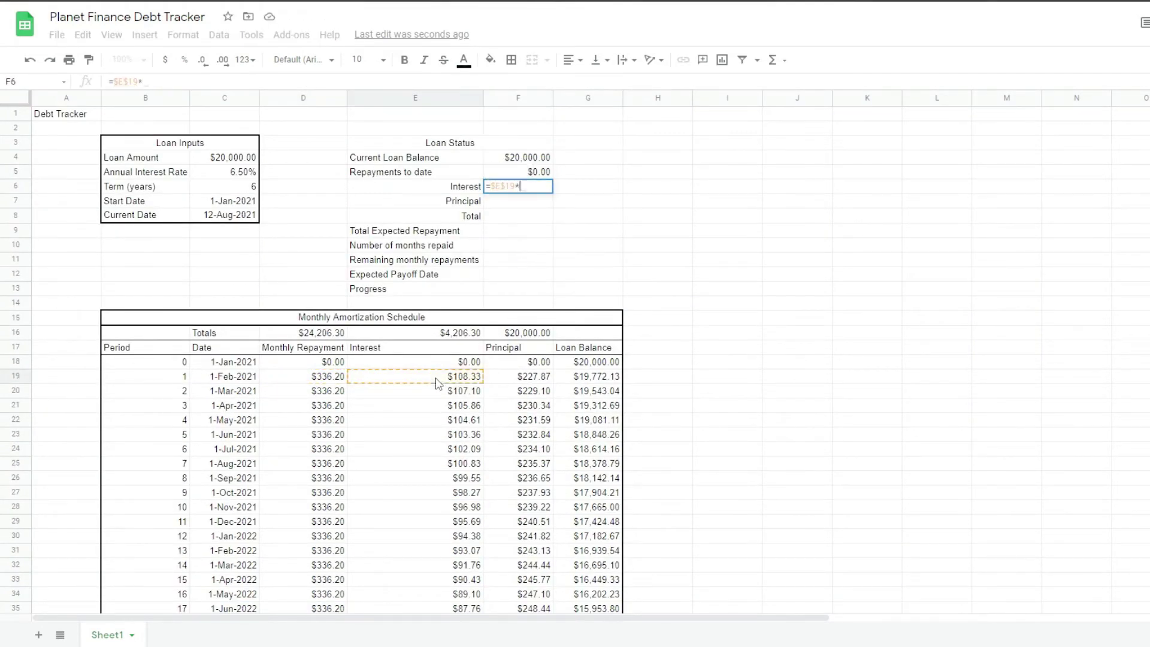
left_click(509, 251)
key("F4")
key("Return")
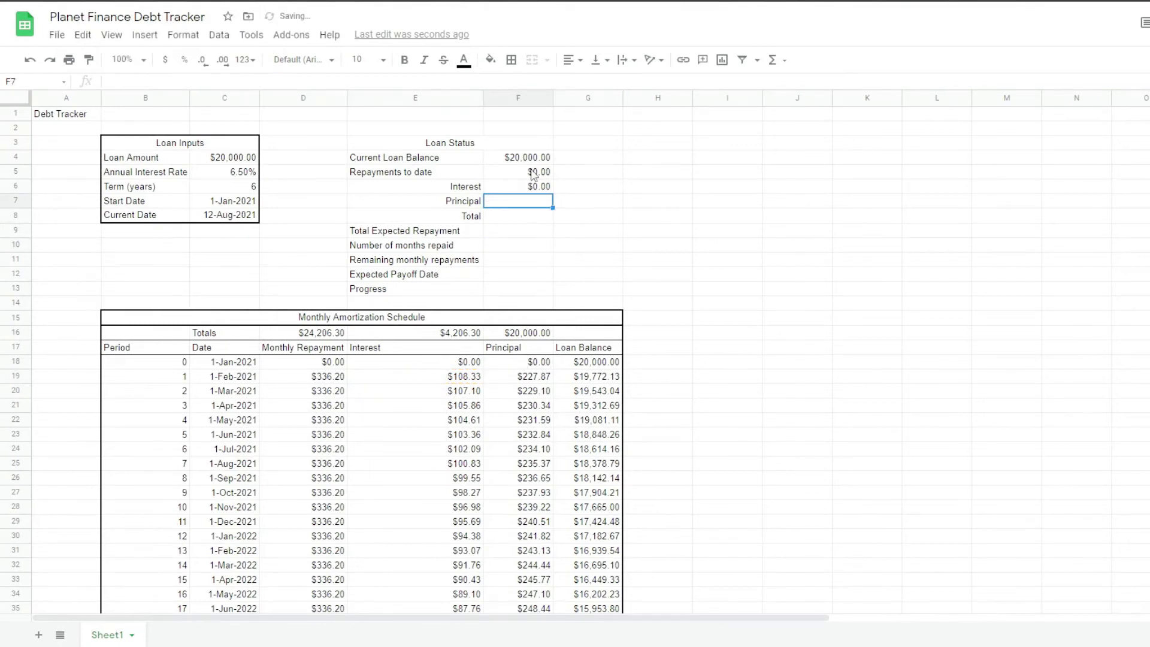
left_click(511, 247)
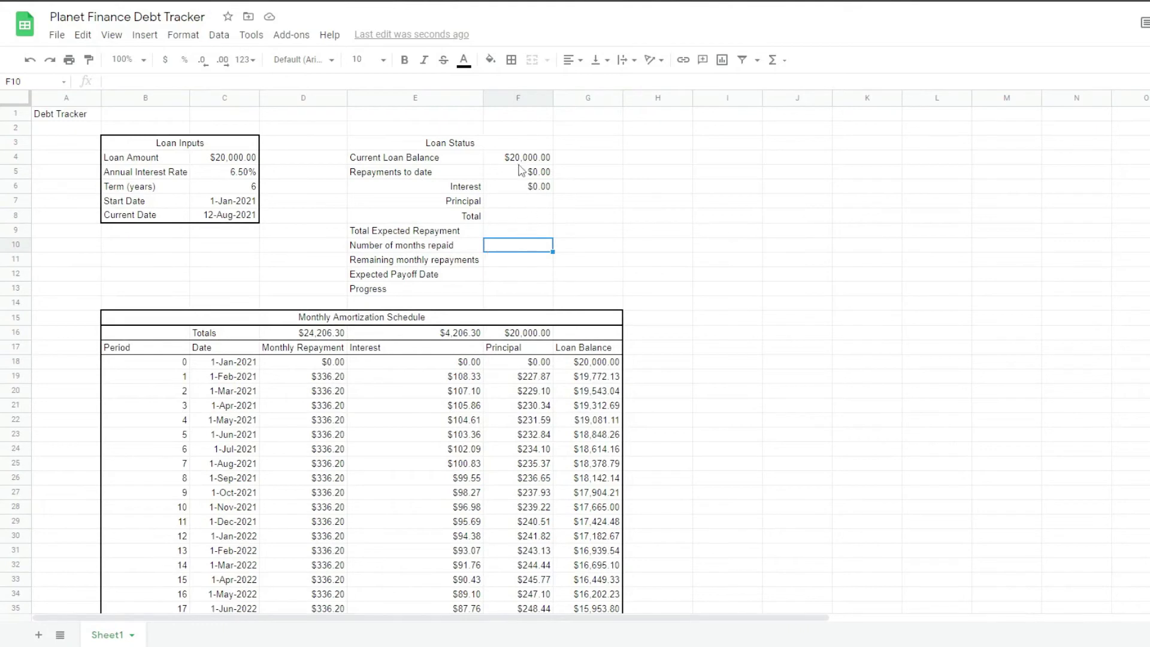
left_click(545, 205)
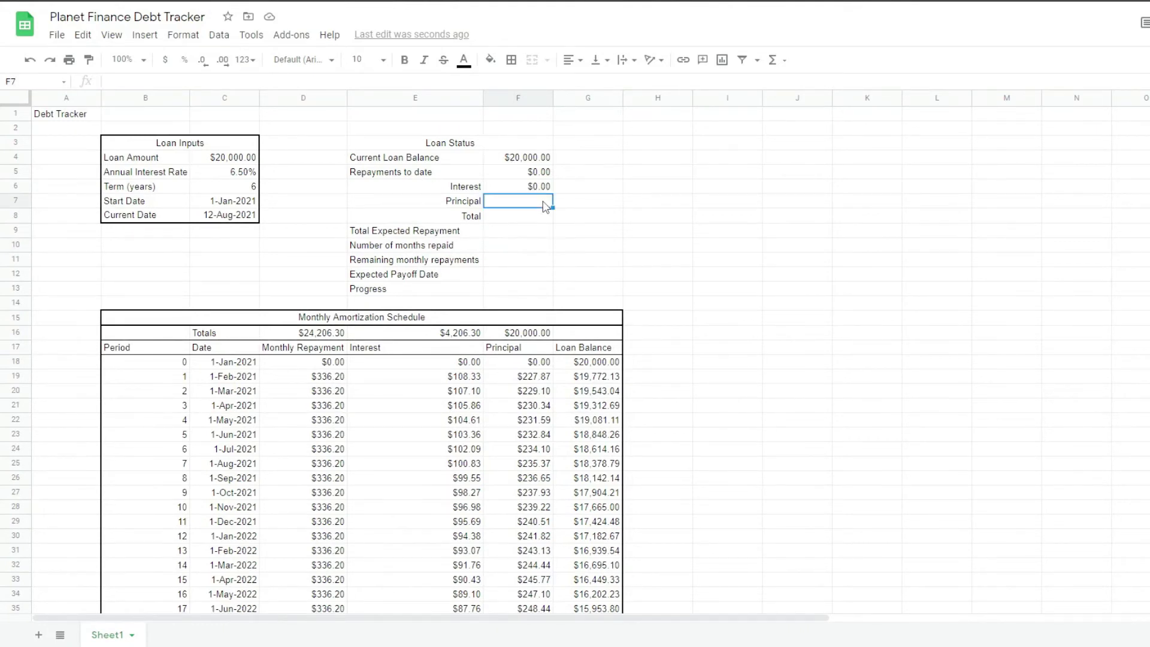
- Enter =SUM(F19:INDEX(F19:F,F10)) for principal, =F6+F7 for total, and =D16 for expected repayment
type("=SUM(F19:INDEX(F19:F,F10))")
key("Return")
type("=")
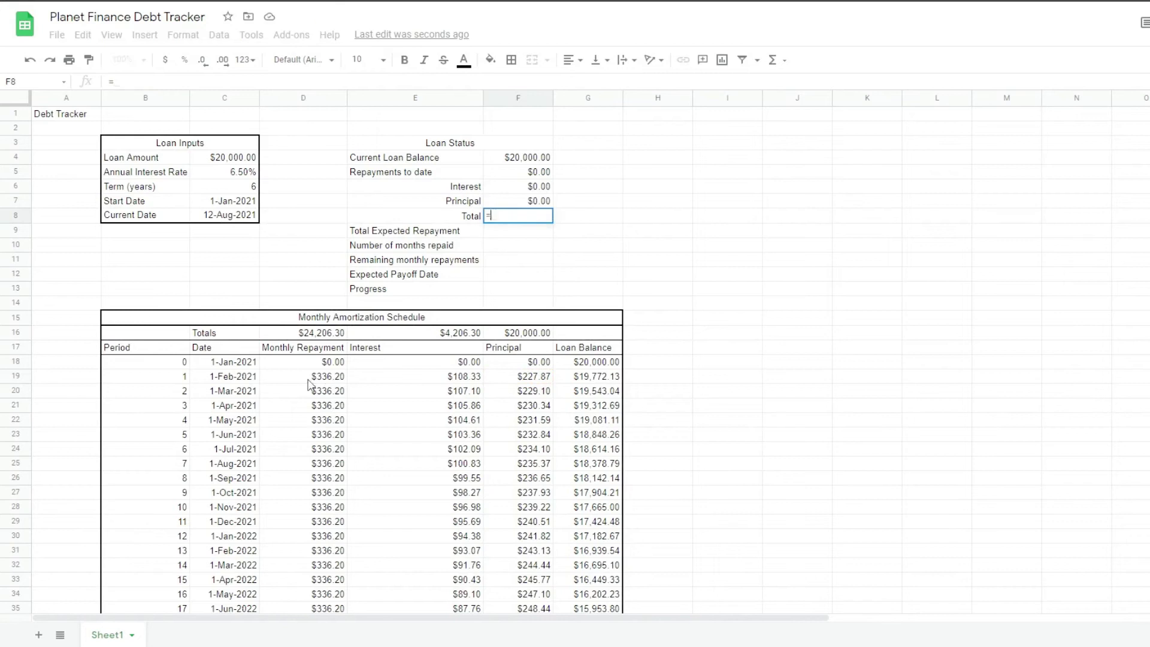
type("F6+F7")
key("Return")
type("=")
left_click(323, 333)
key("Return")
type("=datef")
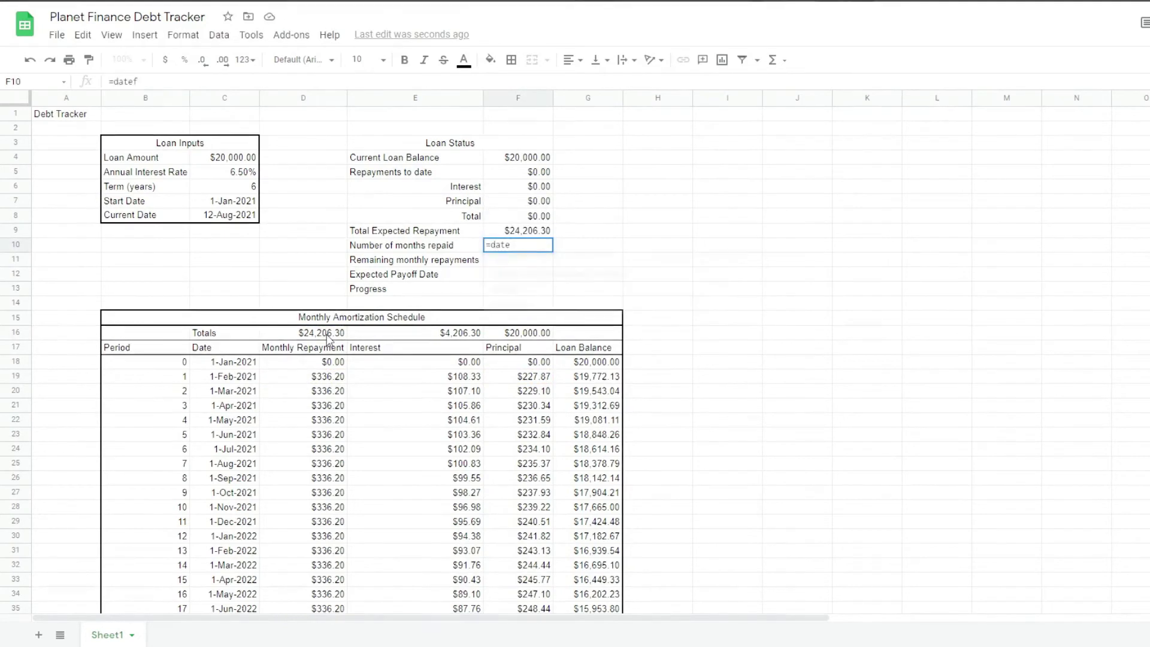
- Enter =DATEDIF(C7,C8,"m") in F10, correcting the DATEIF typo so it shows 7
key("BackSpace")
key("BackSpace")
key("BackSpace")
key("BackSpace")
key("BackSpace")
key("BackSpace")
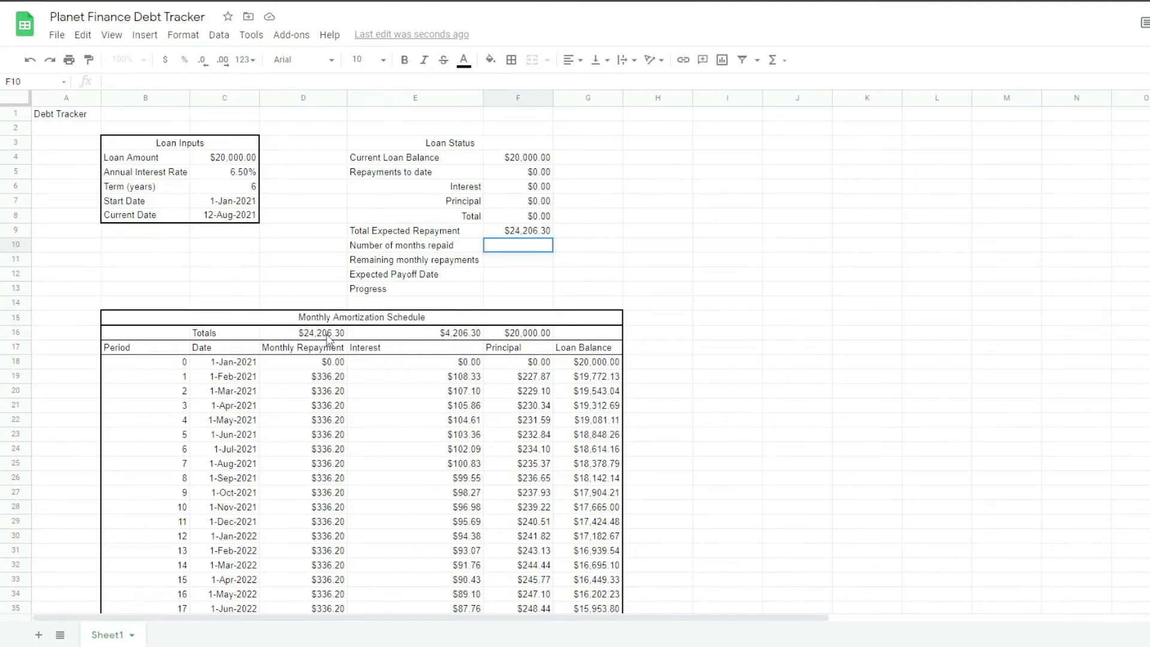
type("=DATEIF(")
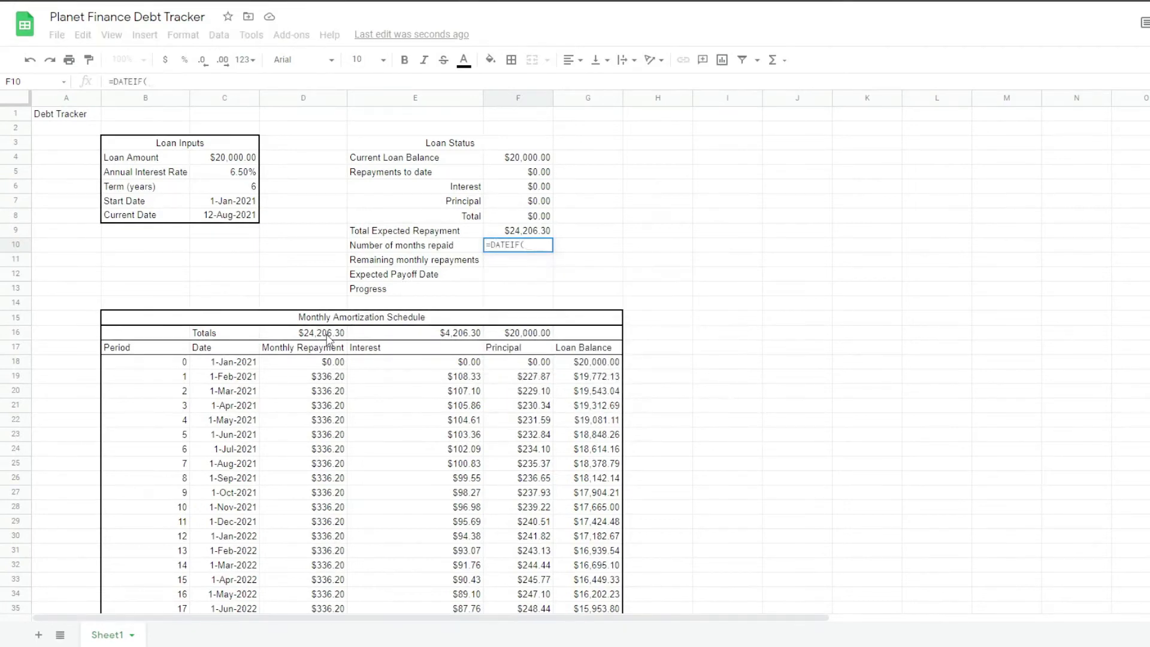
left_click(232, 203)
type(",")
left_click(207, 218)
type(",")
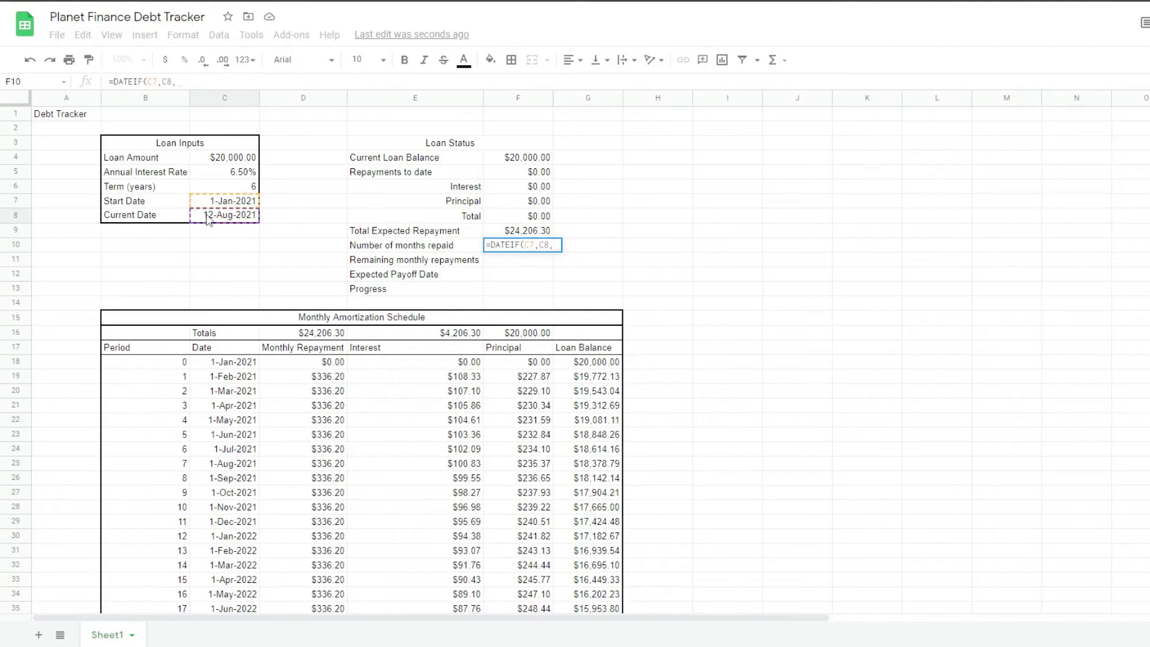
type("\"m\")")
key("Return")
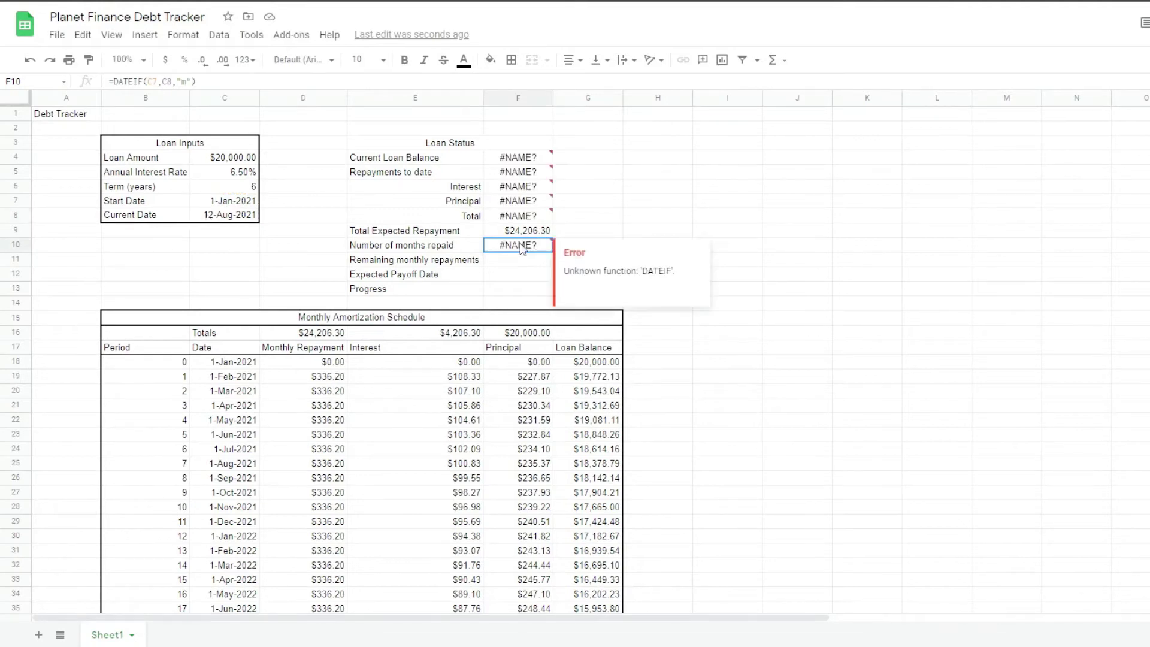
double_click(521, 249)
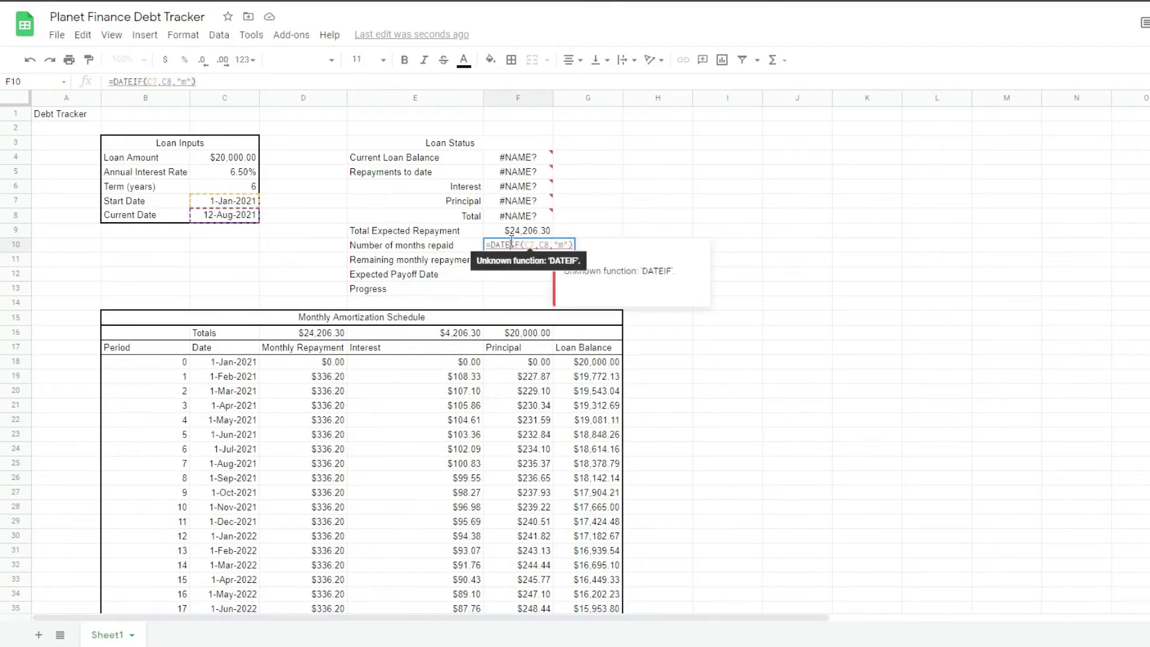
left_click(511, 244)
type("D")
key("Return")
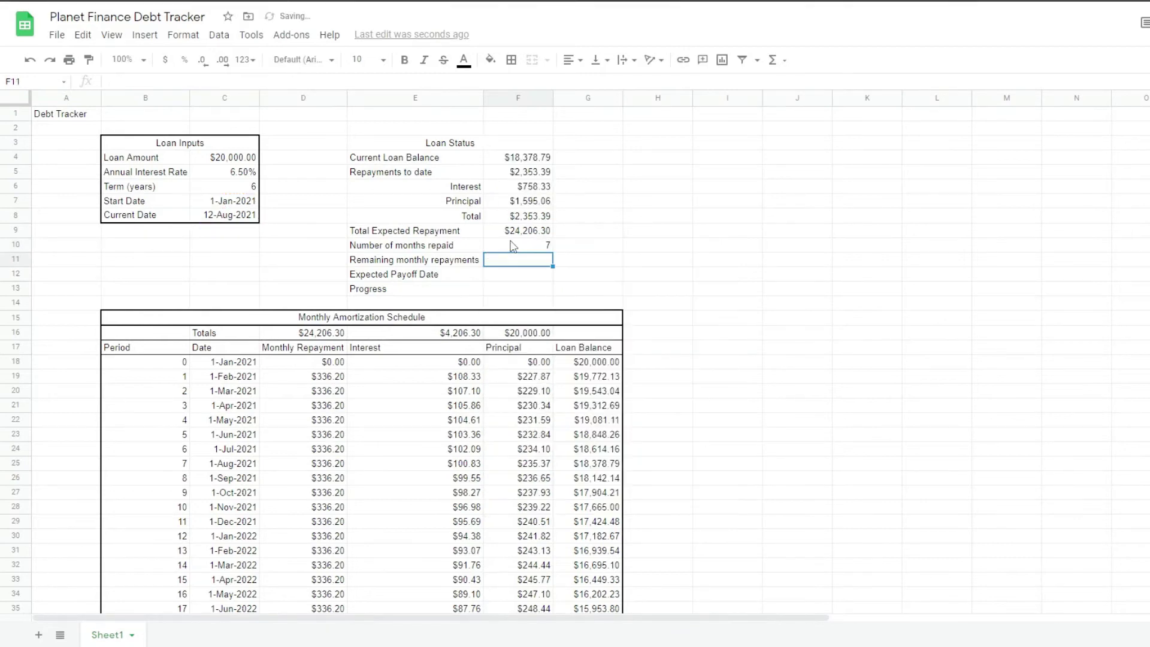
- Enter =(C6*12)-F10 in F11 so remaining monthly repayments read 65
key("Down")
key("Up")
type("=(")
left_click(252, 187)
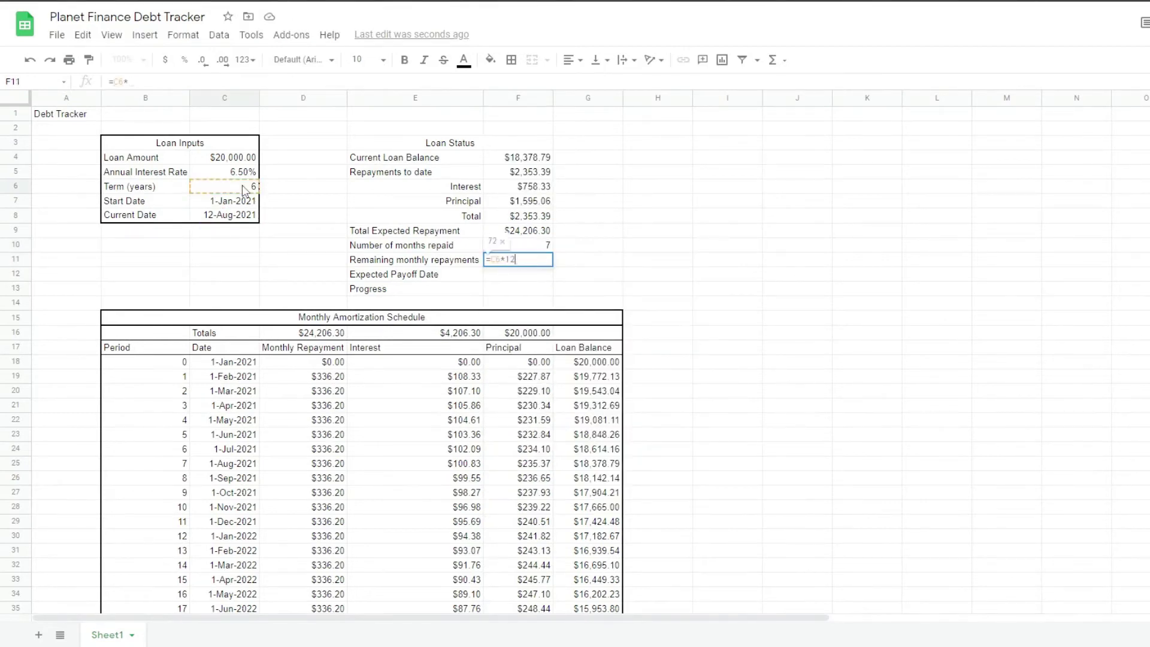
type("*12)-")
left_click(530, 245)
key("ctrl+Return")
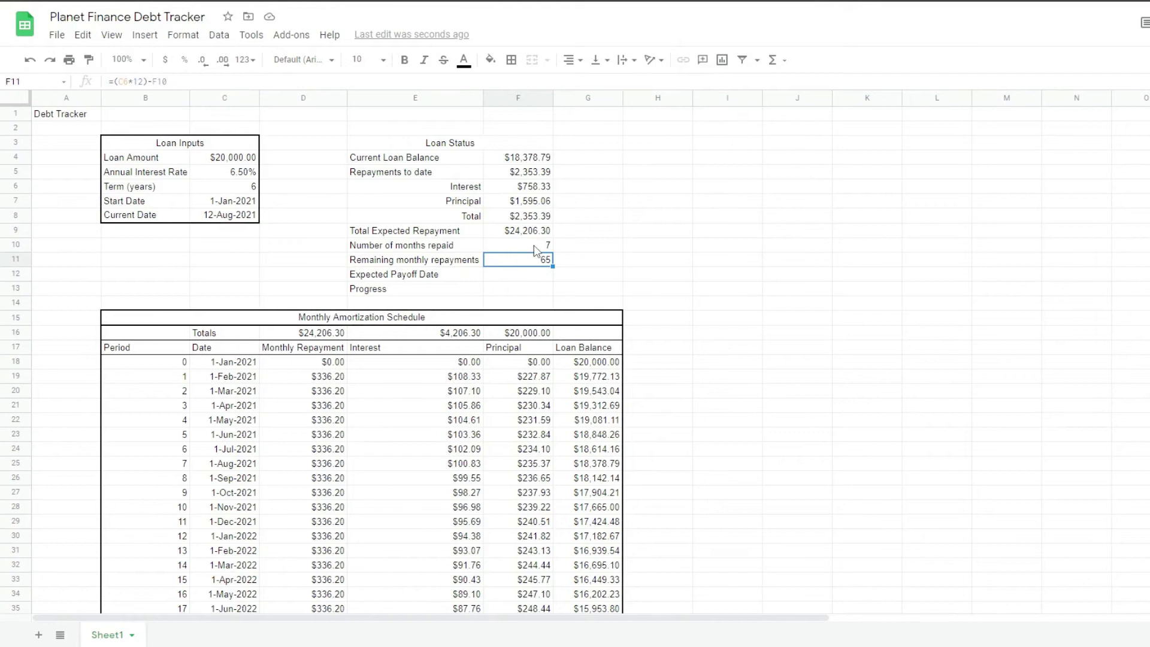
- Set F12 to =EDATE(EOMONTH(TODAY(),-1)+1,F11), giving an expected payoff date of 1-Jan-2027
left_click(527, 277)
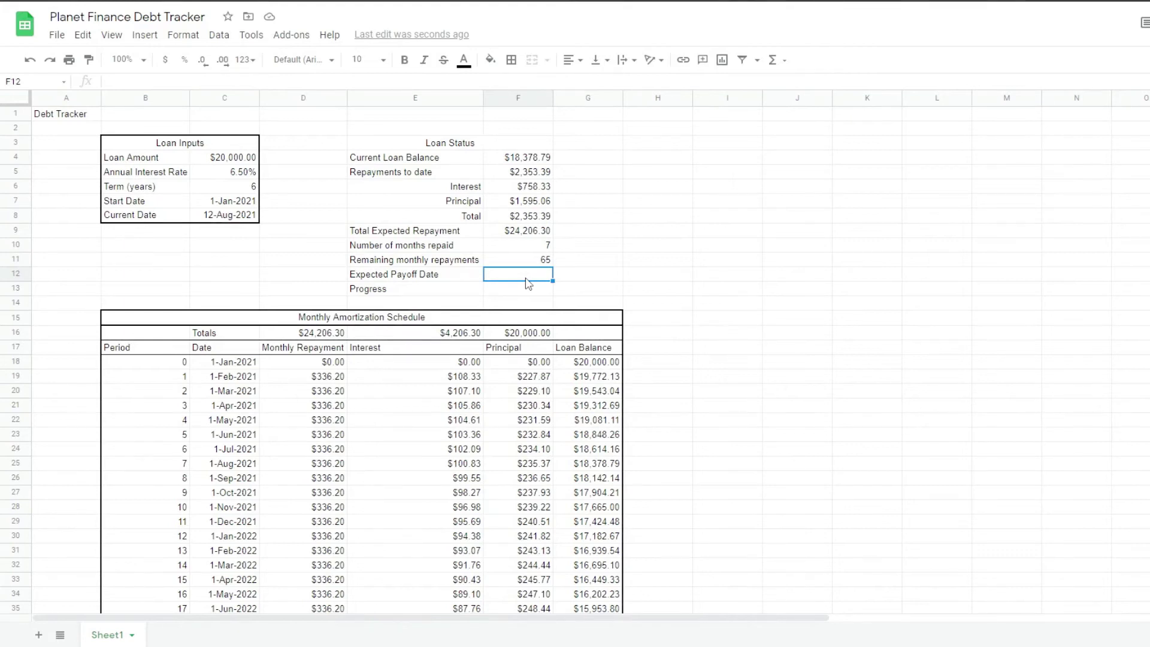
type("=EDATE(EOMONTH(TODAY(),-1)+1,F11)")
key("Return")
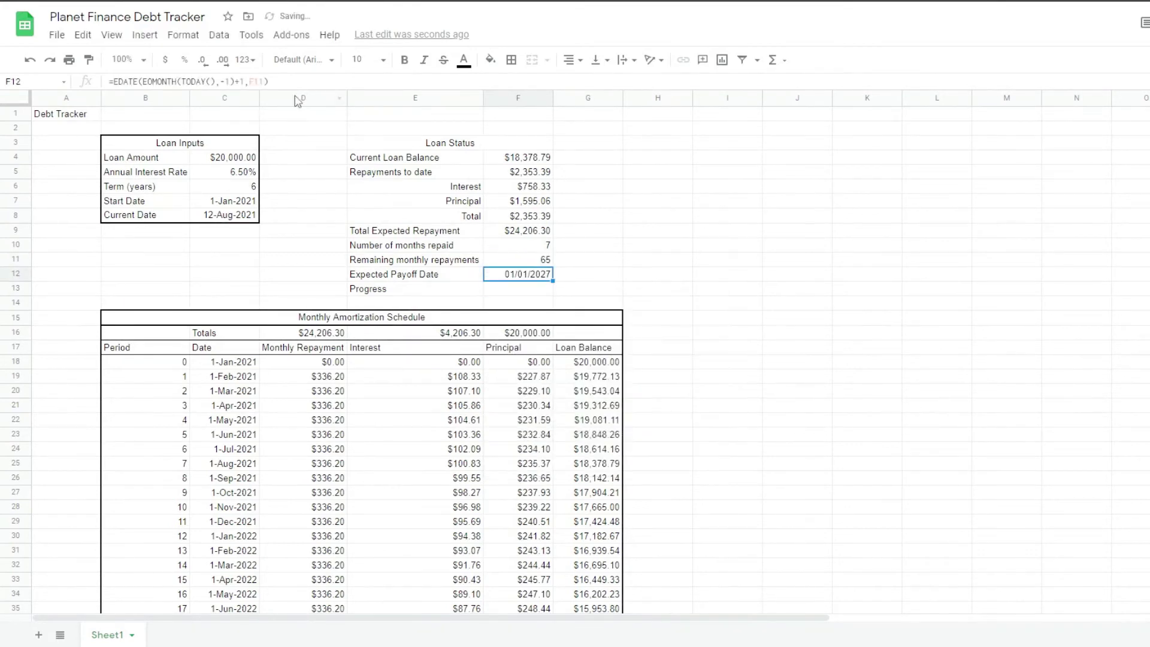
double_click(528, 276)
- Put a green-and-red SPARKLINE bar of F8:F9, with max SUM(F8:F9), in Progress cell F13
left_click(508, 292)
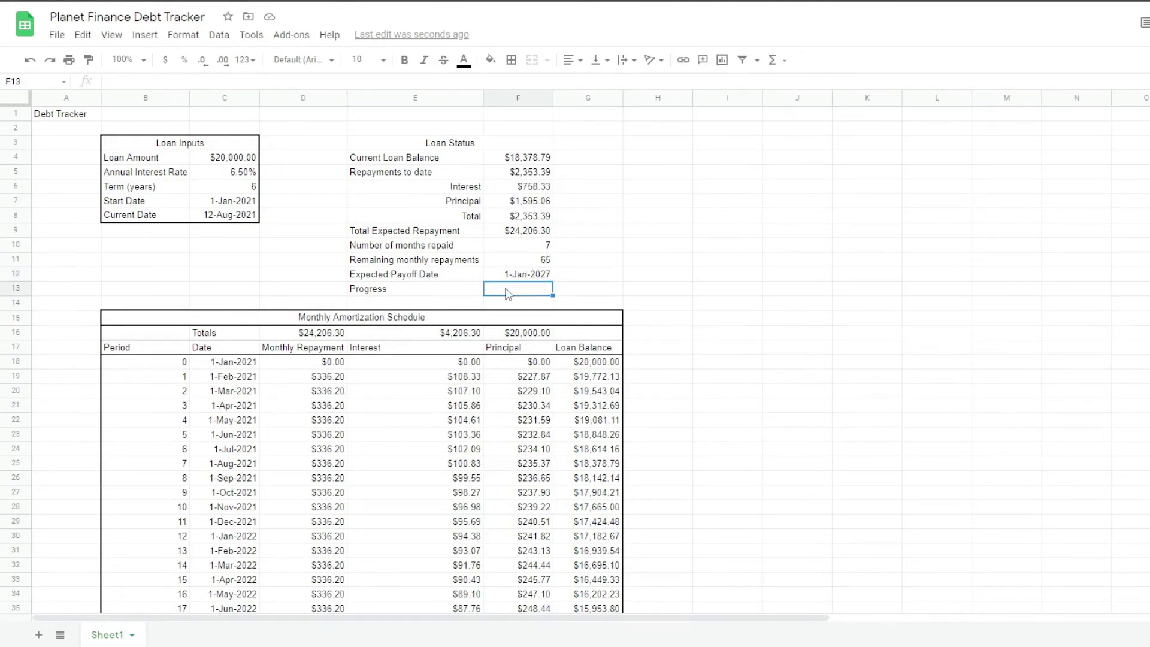
type("=SPARKLINE(")
left_click_drag(527, 216, 529, 230)
type(",{\"charttype\",\"bar")
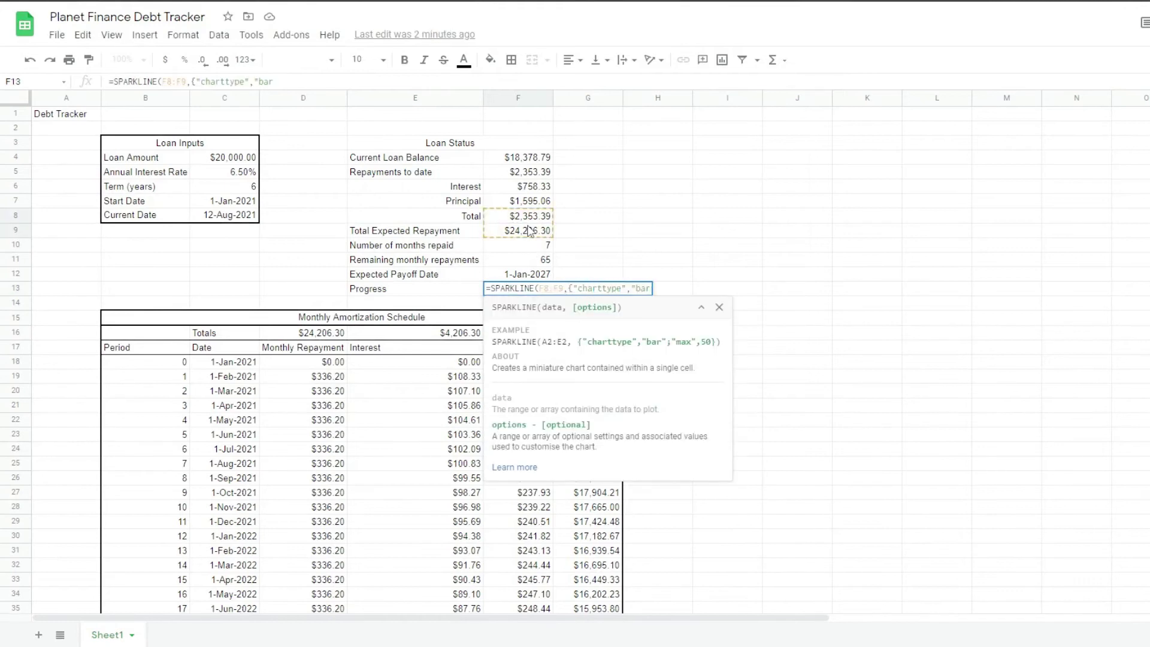
type("\";\"color1\",\"green\";\"color2\",\"red\";\"max\",SUM(F8:F9")
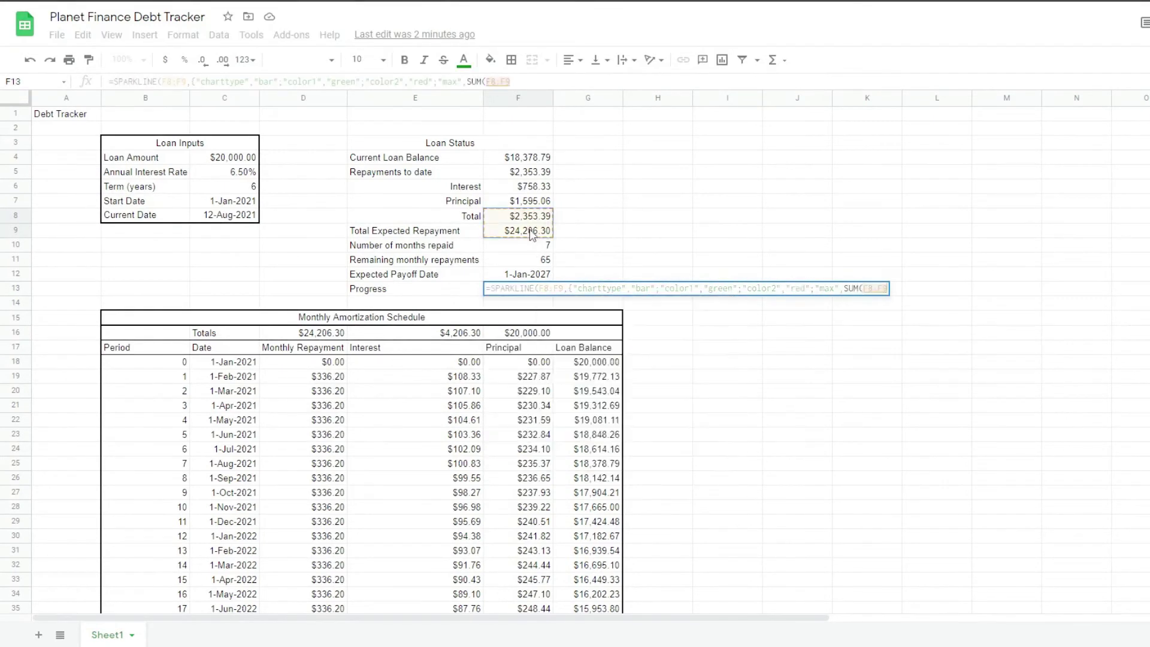
key("Return")
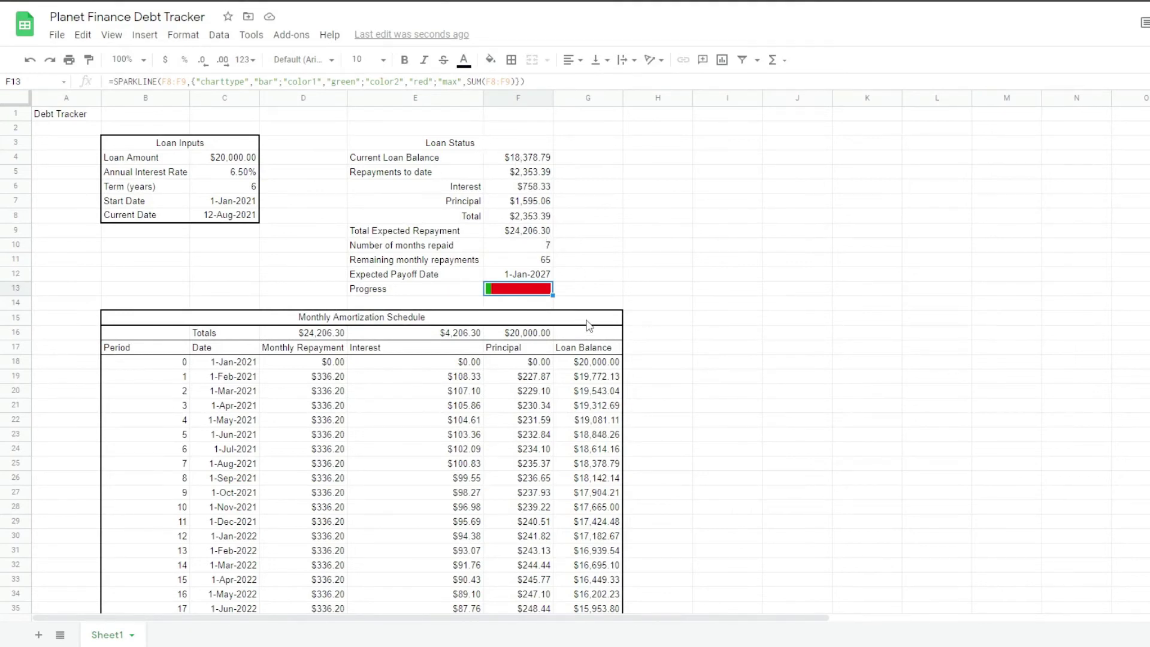
- Type the Repayments Tool labels down column H, from Loan Amount to Total Interest Payment, and widen column H
left_click(677, 148)
type("Repay")
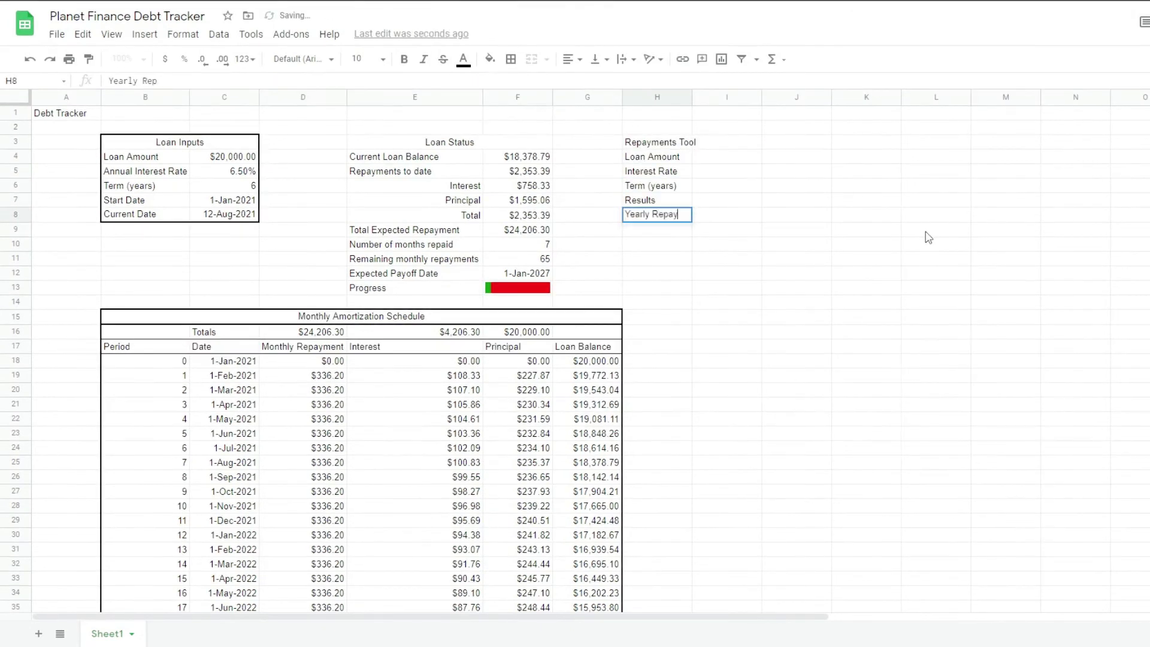
type("ments Tool Loan Amount Interest Rate Term (years) Results Yearly Repayment Monthly Repayment Weekly Repayment Number of Monthly Payments")
key("Return")
type("Total Repayments for life of loan")
key("Return")
type("Total Interest Payment for life of loan")
left_click(659, 200)
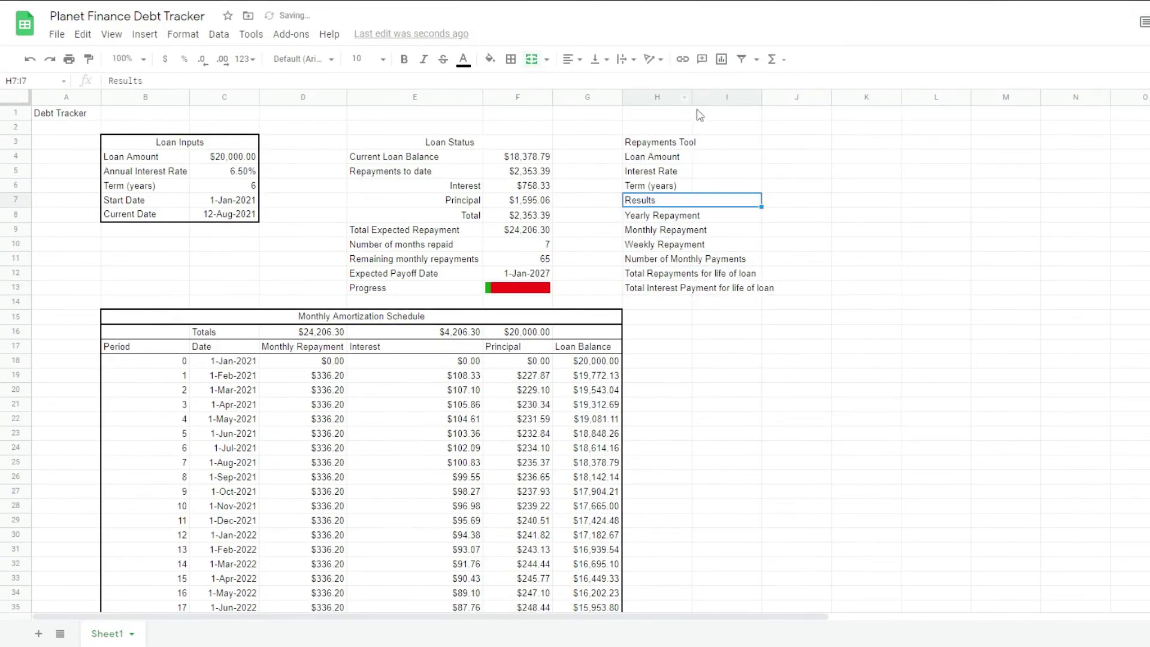
double_click(692, 97)
left_click(707, 142)
- Enter the tool inputs in I4:I6: $800,000 loan amount, 3% interest rate and 30-year term
left_click(800, 160)
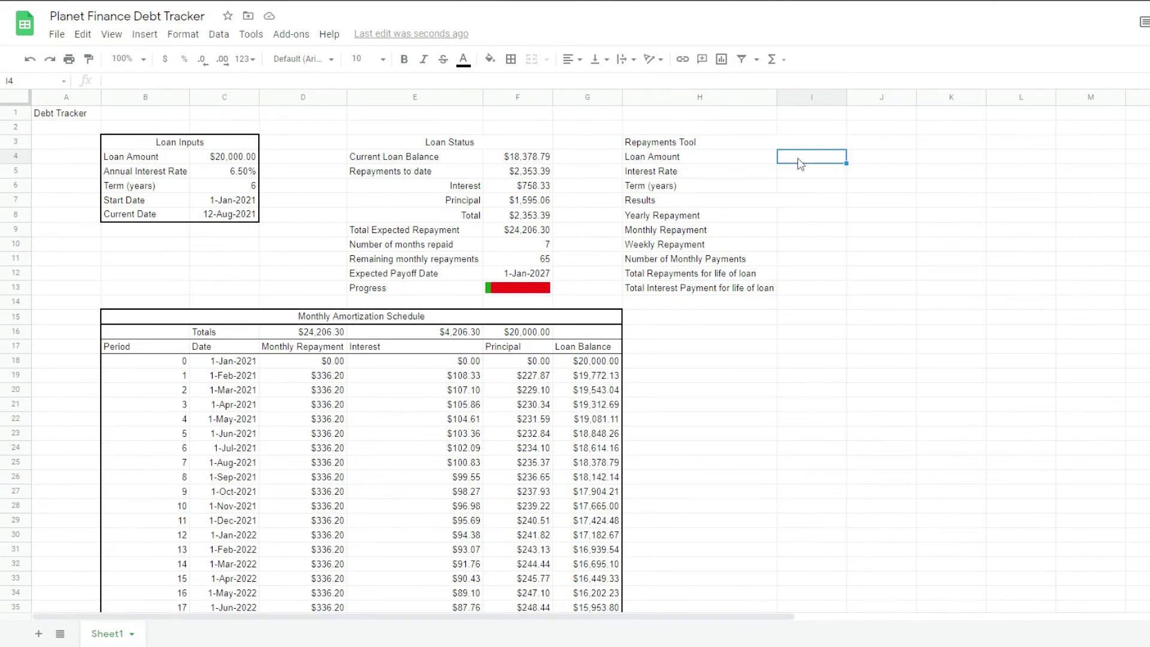
type("100000")
key("Return")
type("3%")
key("Return")
type("30")
key("Return")
left_click(799, 161)
type("800,000")
key("Return")
left_click(809, 216)
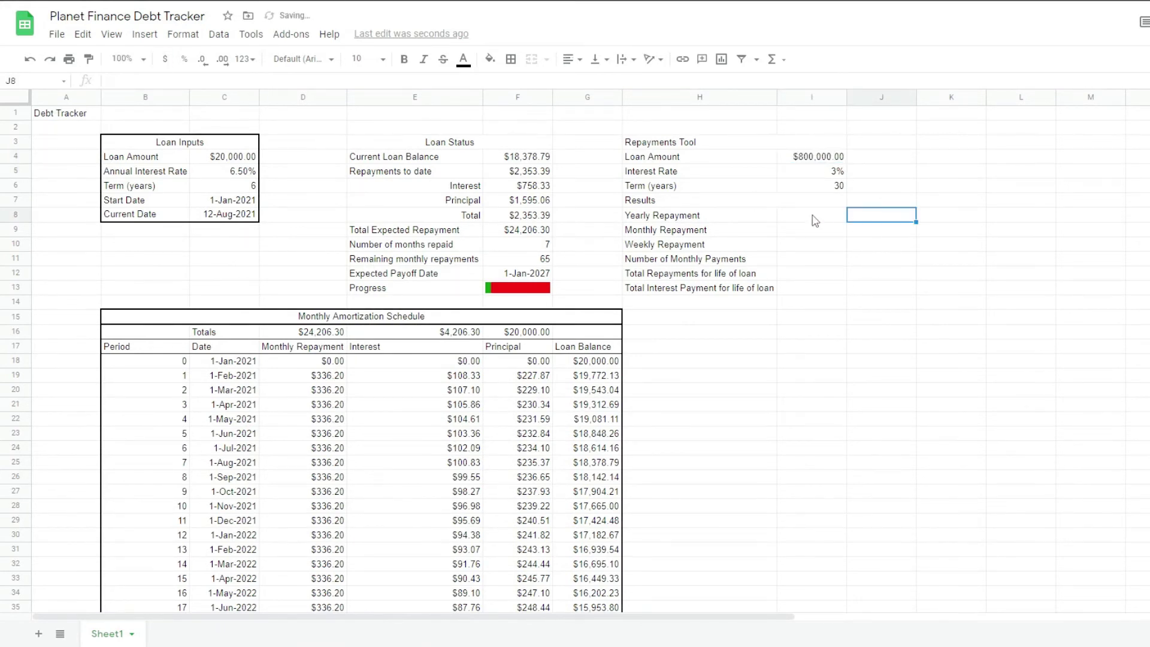
- Merge and centre the Repayments Tool and Results headings across columns H and I
left_click_drag(659, 200, 826, 200)
left_click_drag(689, 142, 827, 142)
key("ctrl+shift+e")
left_click(821, 217)
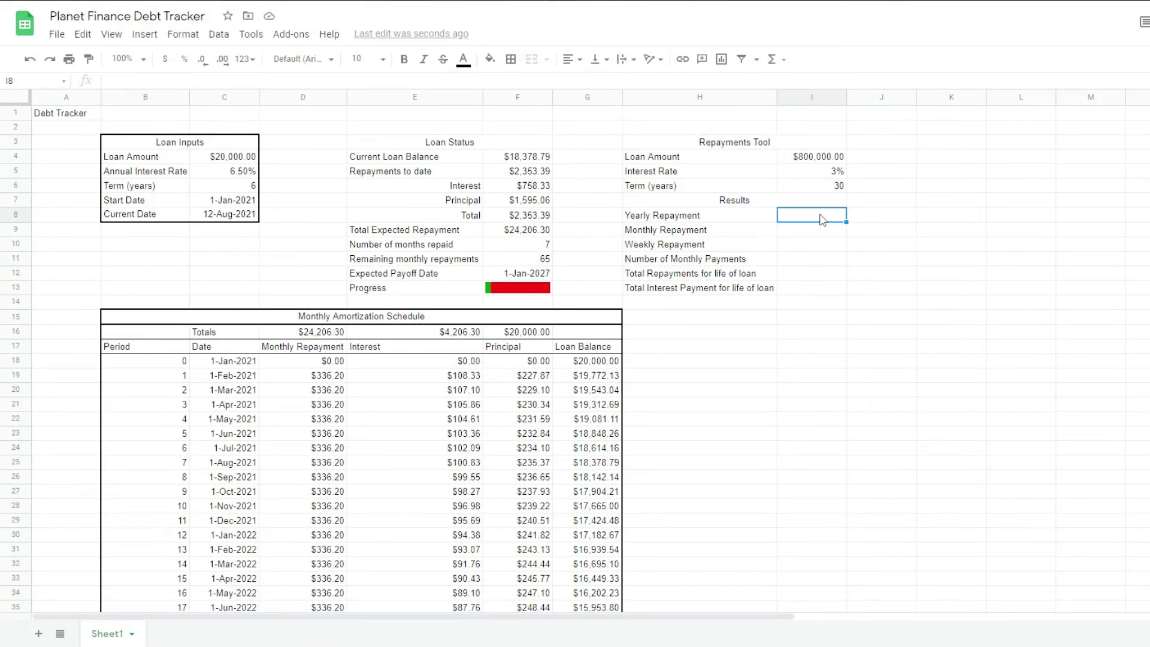
- Calculate the yearly repayment in I8 with =-PMT($I$5,I6,I4), giving $40,815.41
type("=-PMT(")
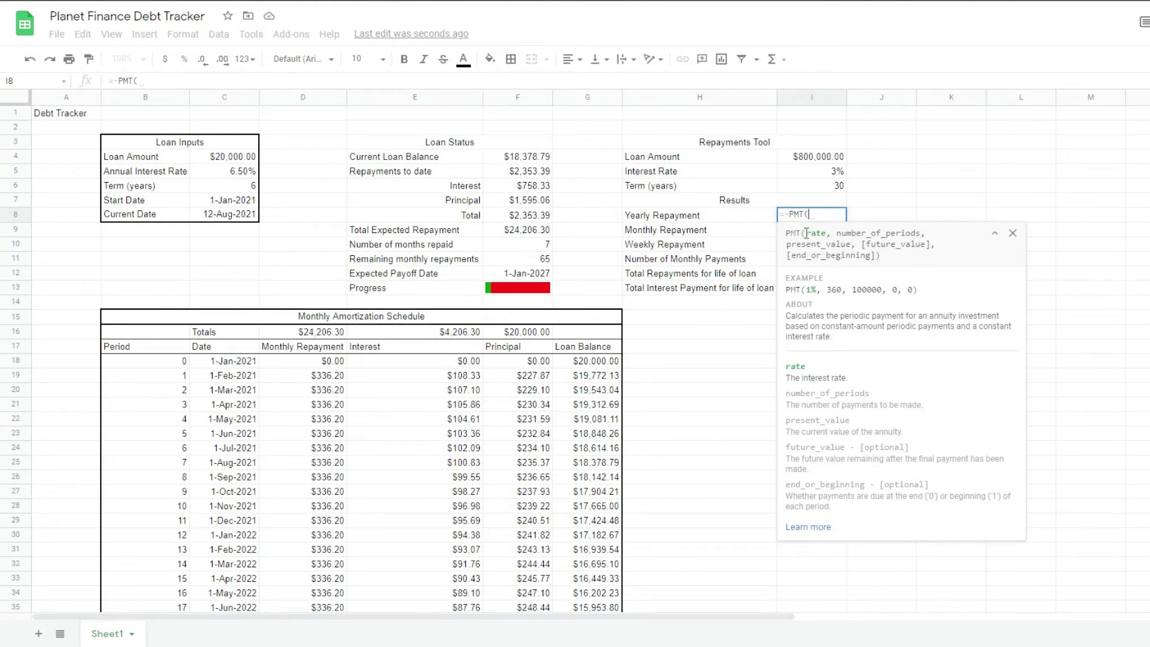
left_click(824, 173)
key("F4")
type(",")
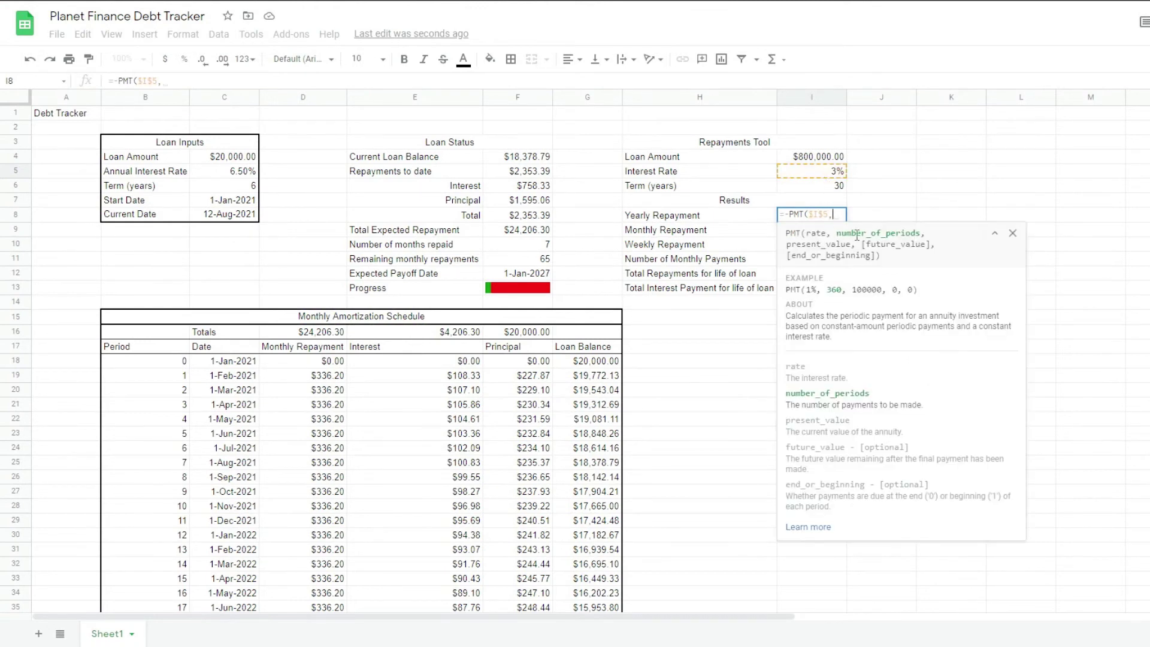
left_click(824, 186)
type(",")
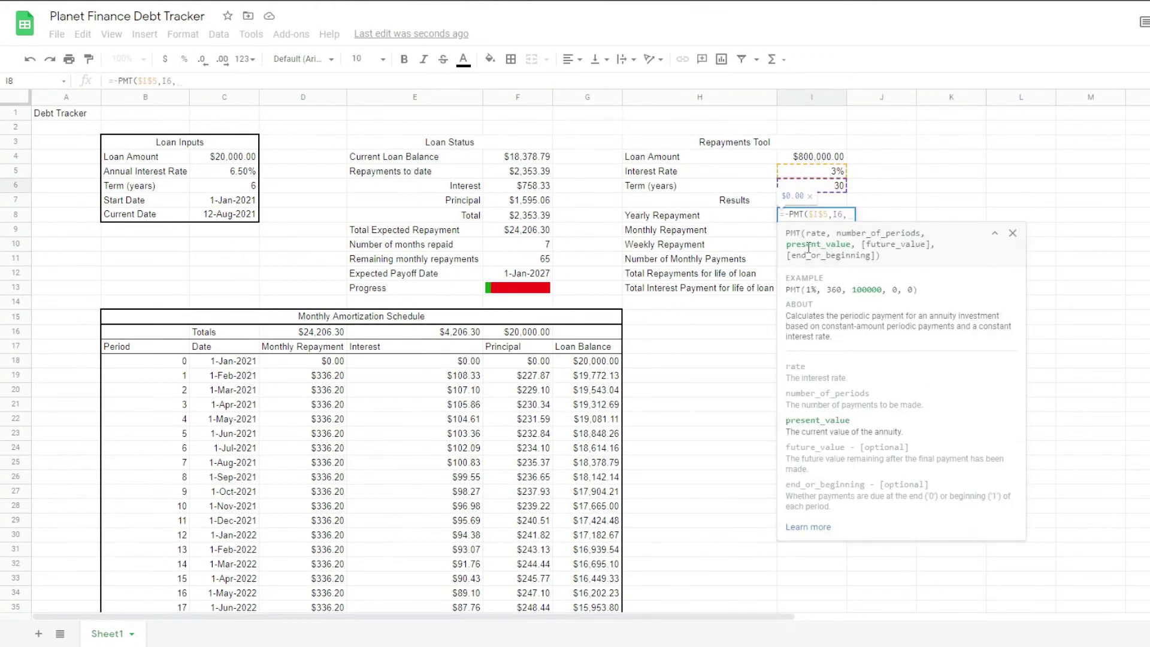
left_click(802, 156)
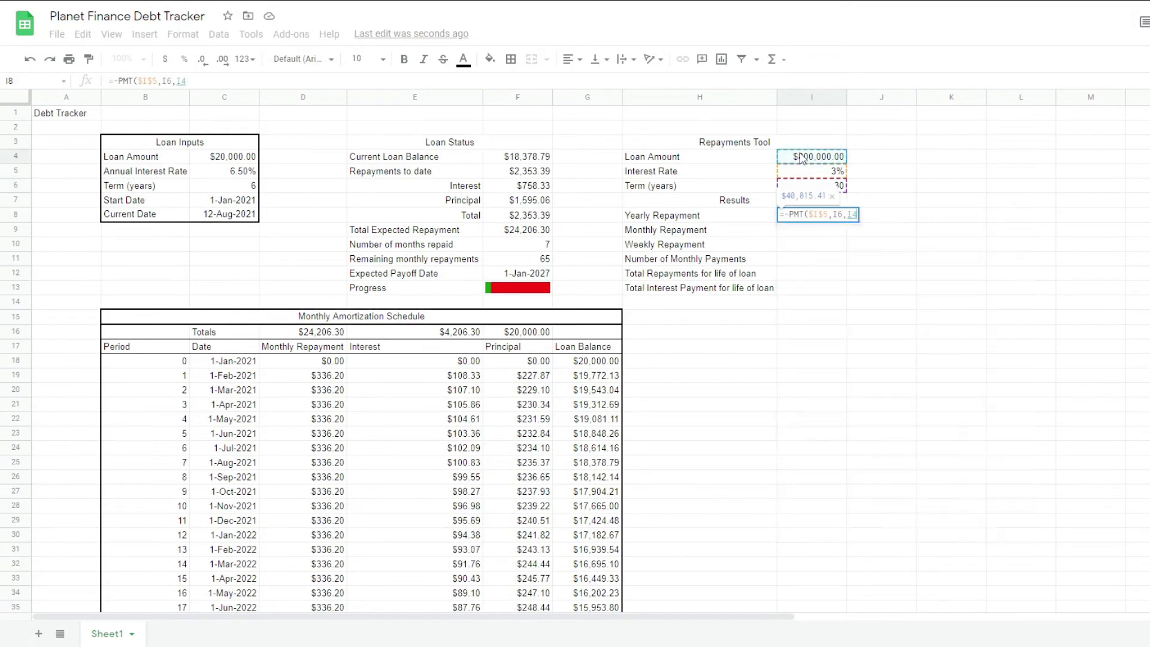
type(")")
key("Return")
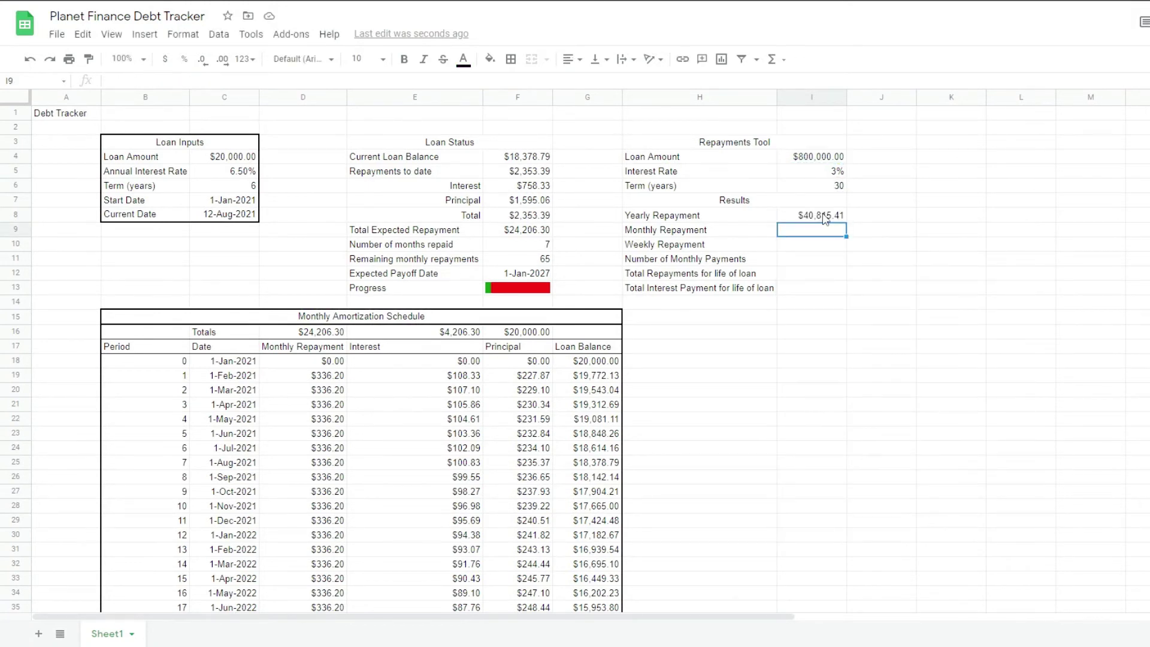
- Begin the monthly repayment formula in I9 as =-PMT($I$5/12,I6*12, using monthly rate and periods
type("=-PMT(")
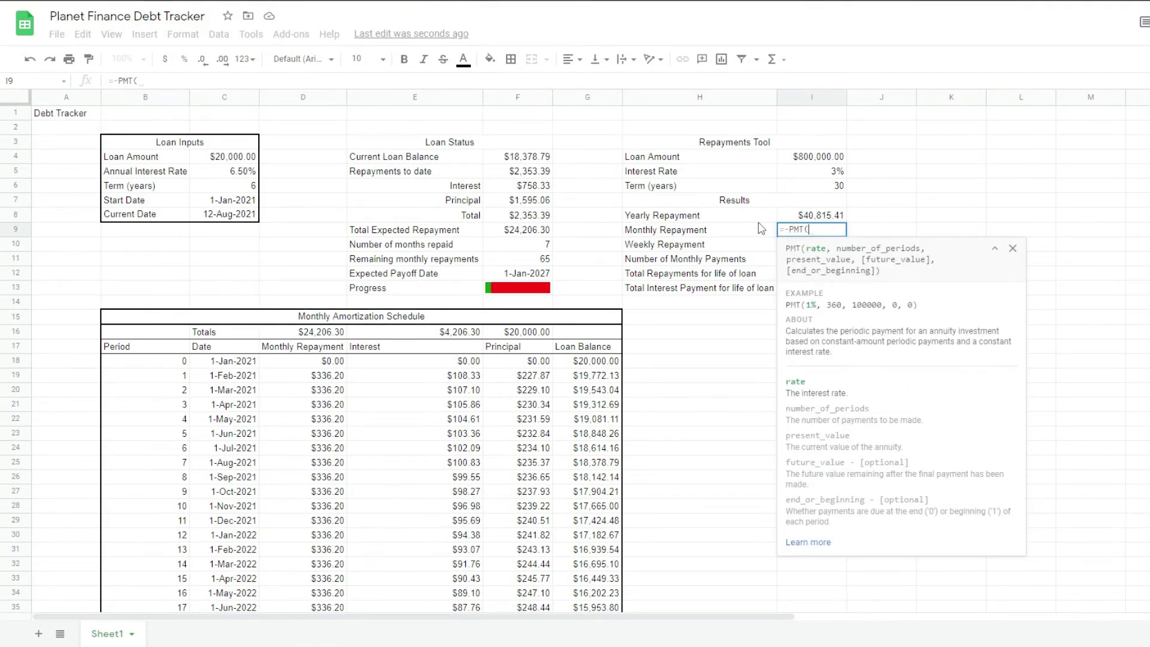
left_click(819, 176)
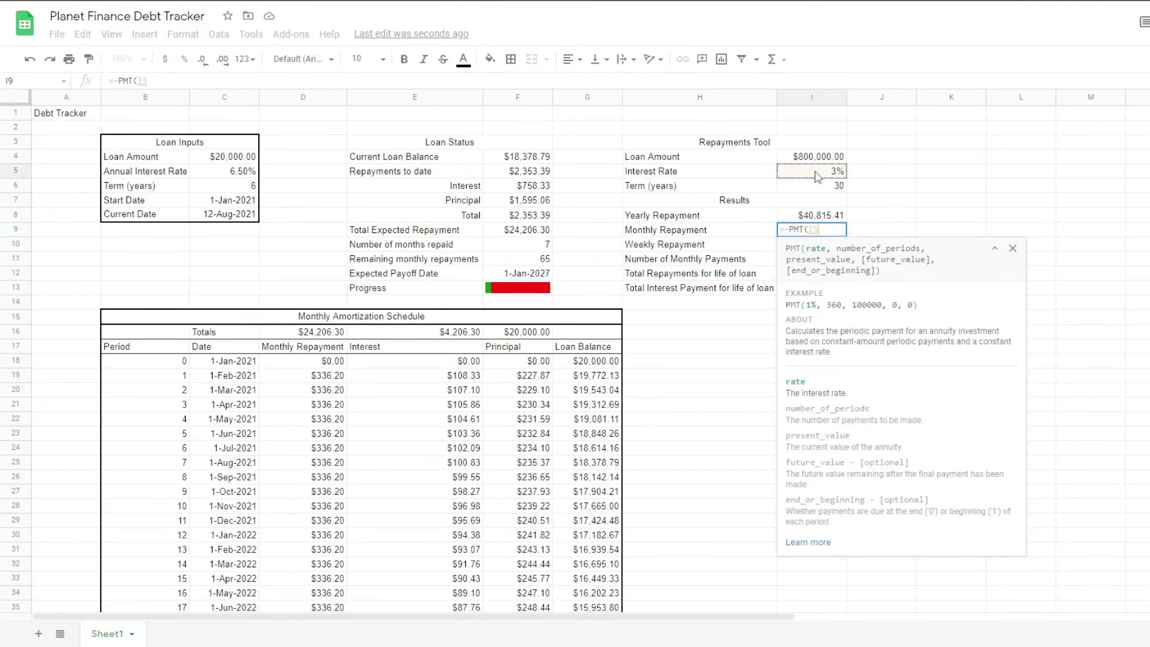
key("F4")
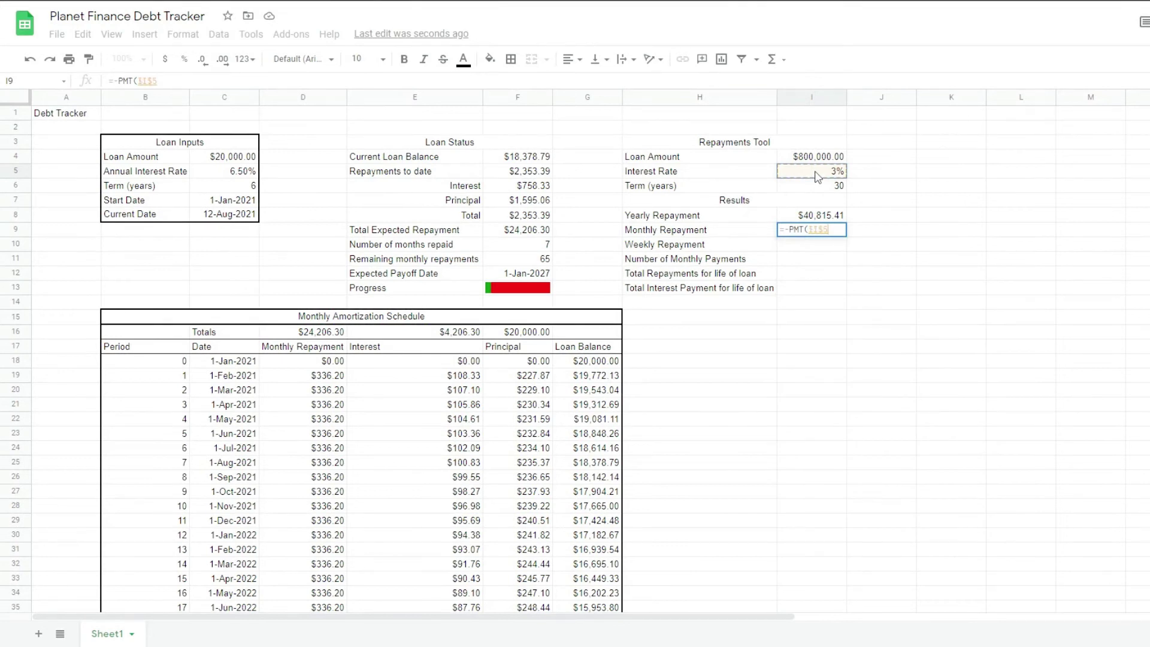
type("/12")
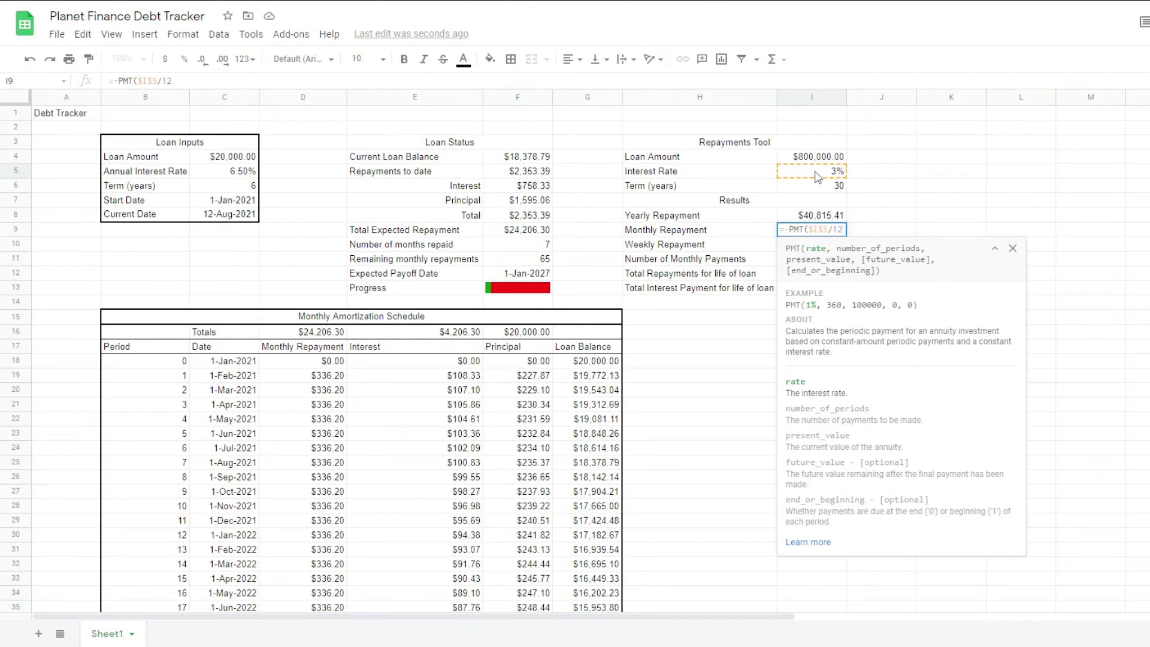
type(",")
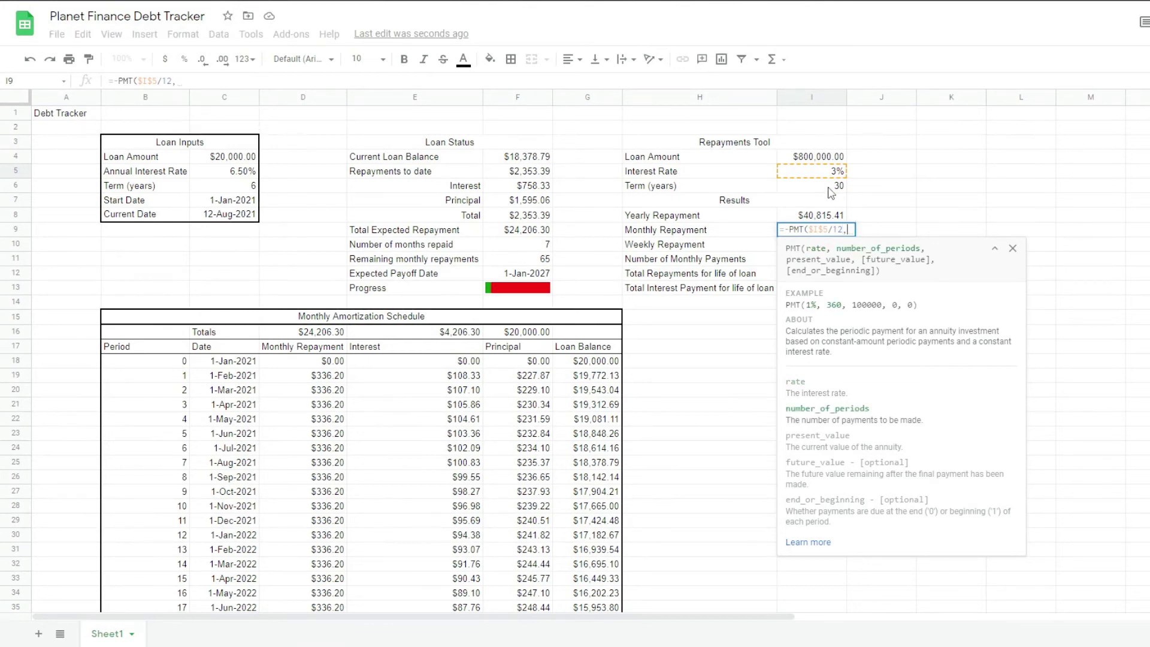
left_click(832, 187)
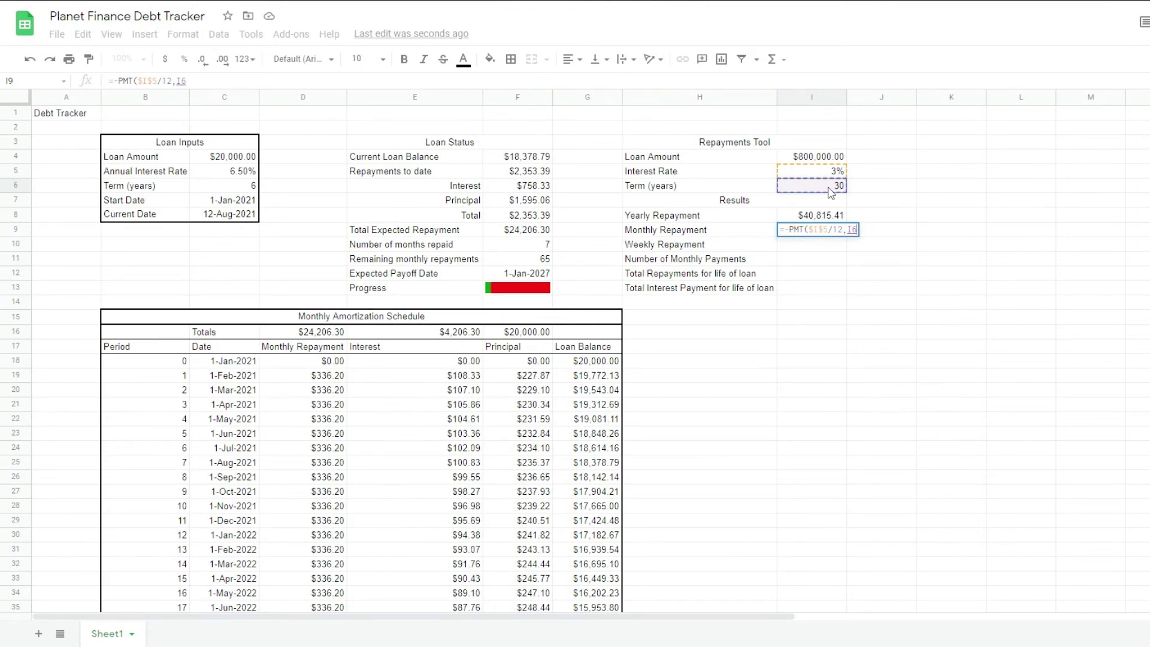
type("*12")
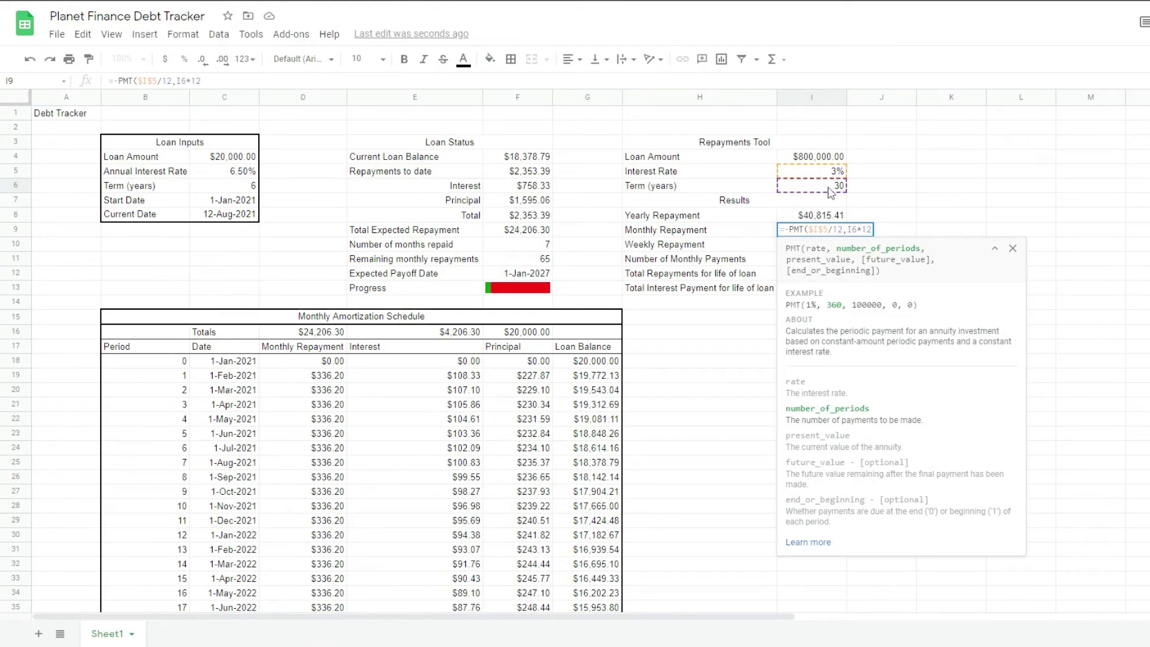
type(",")
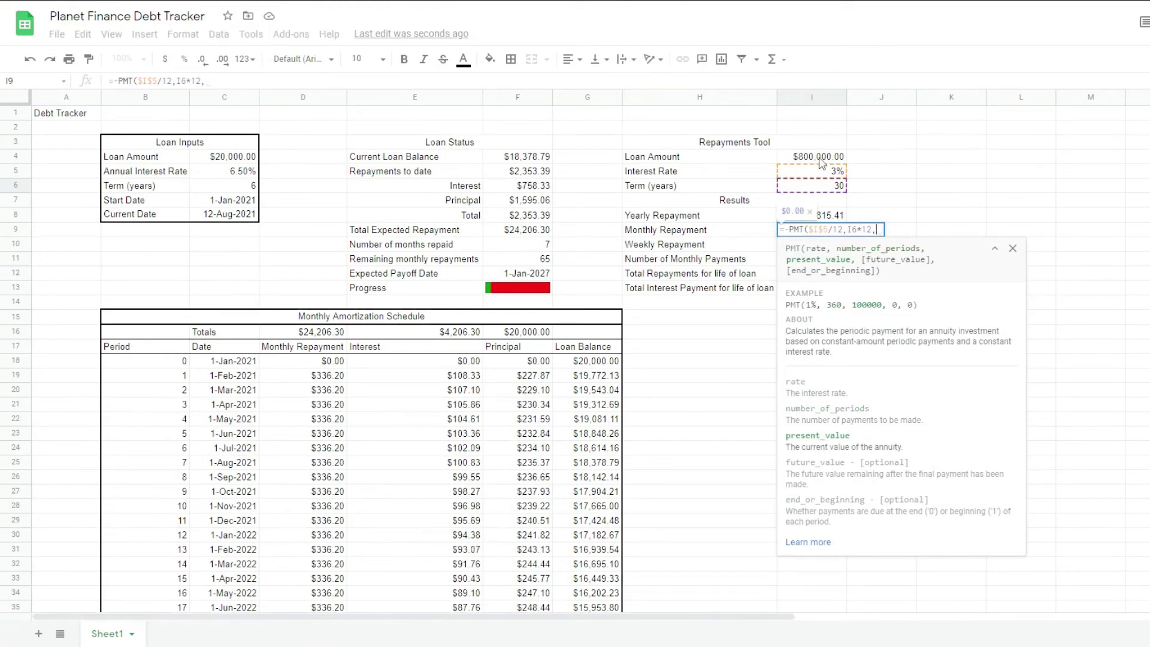
- Finish the $3,372.83 monthly repayment with I4 and add weekly repayment =I9*12/52 ($778.35)
left_click(821, 161)
key("Return")
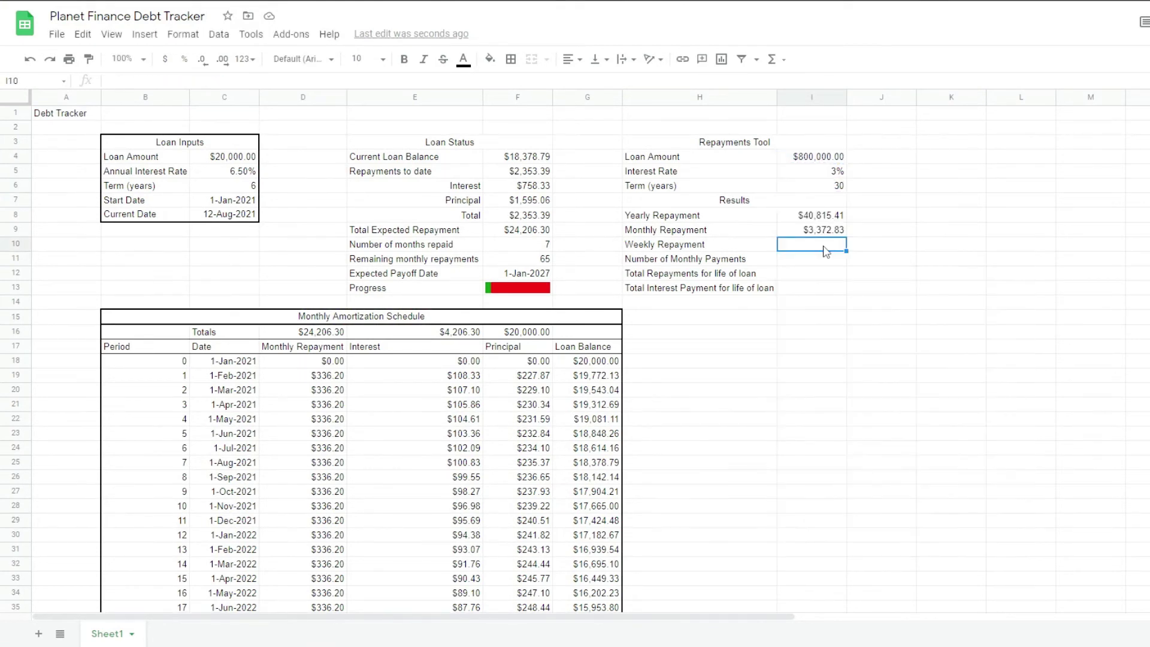
type("=")
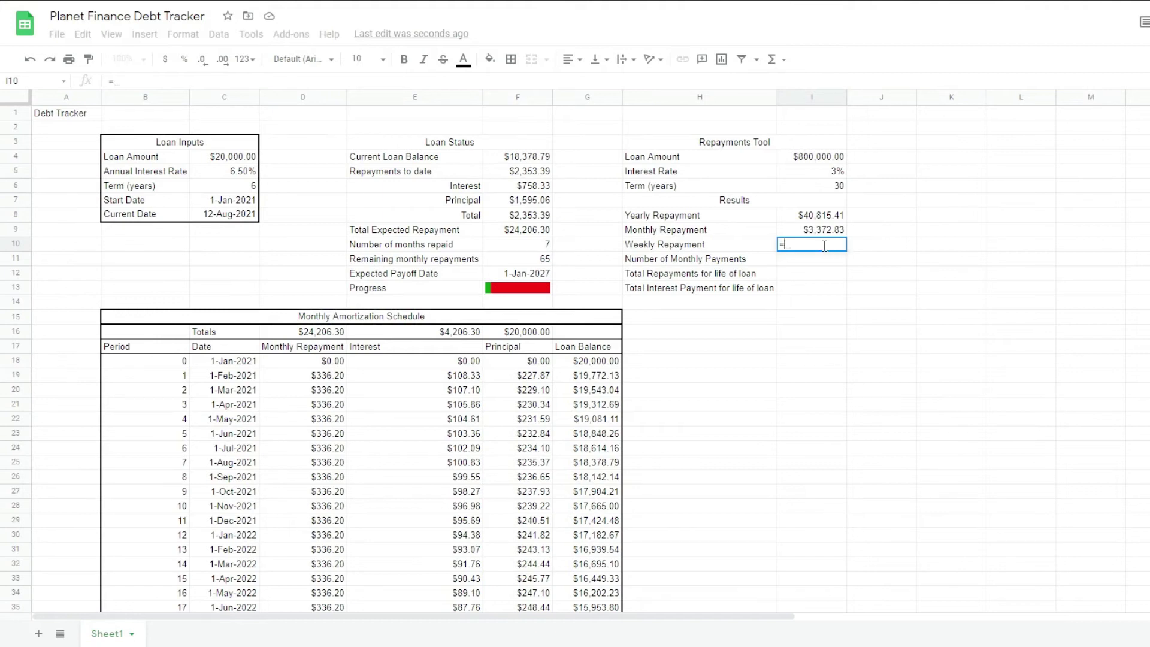
key("Up")
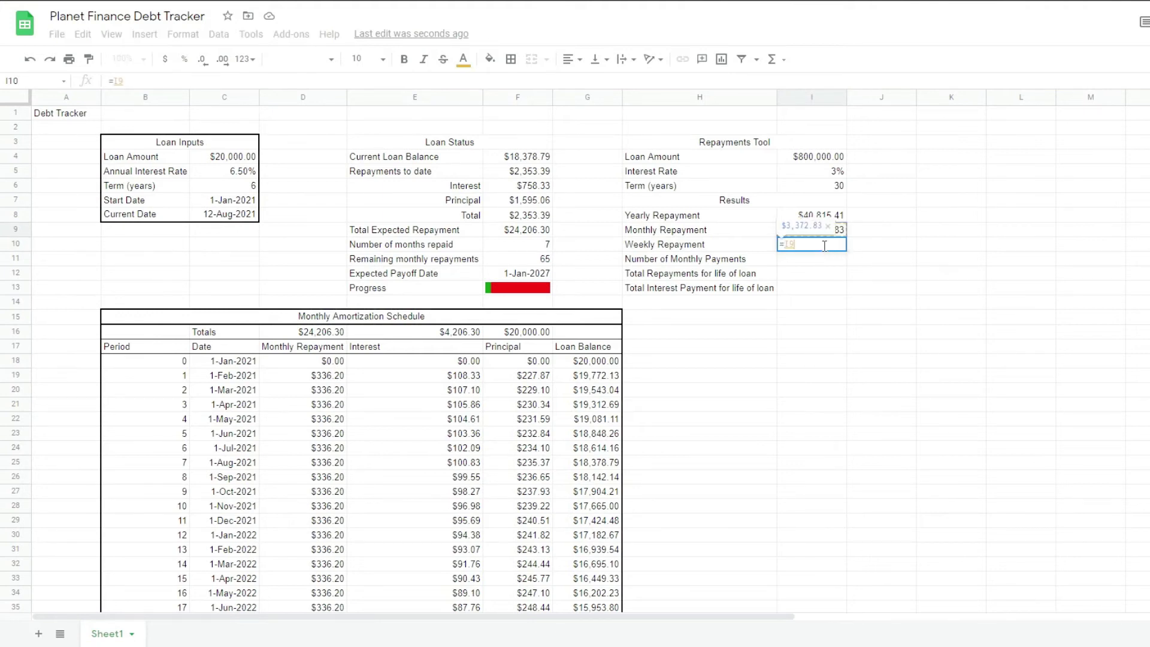
type("*12")
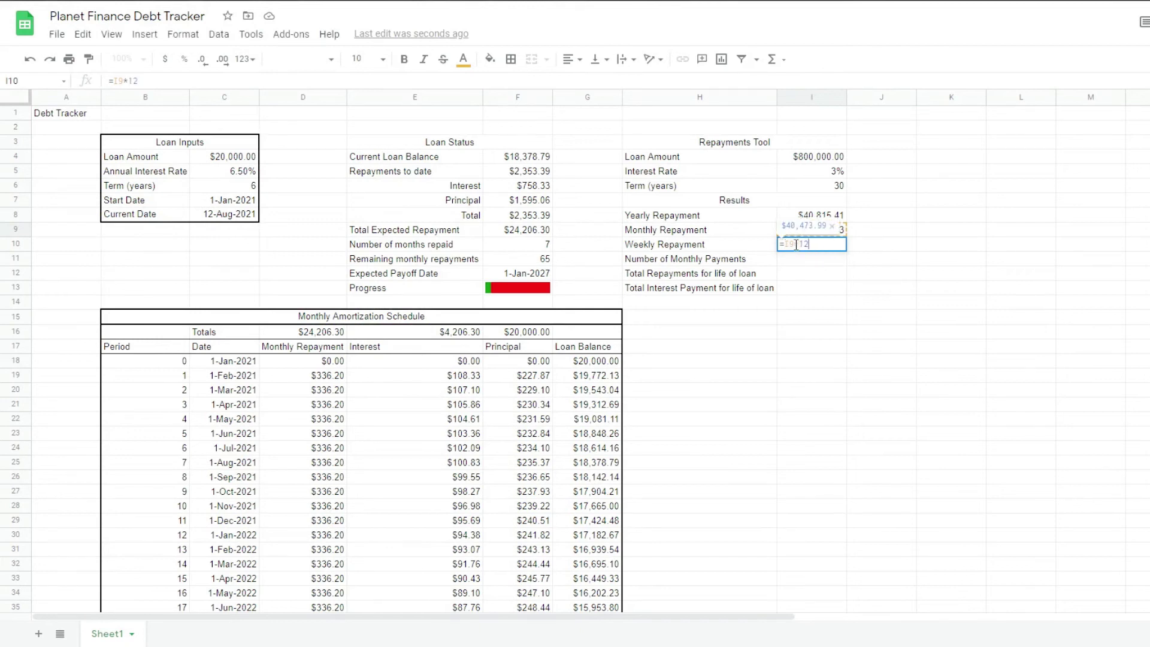
type("/52")
key("Return")
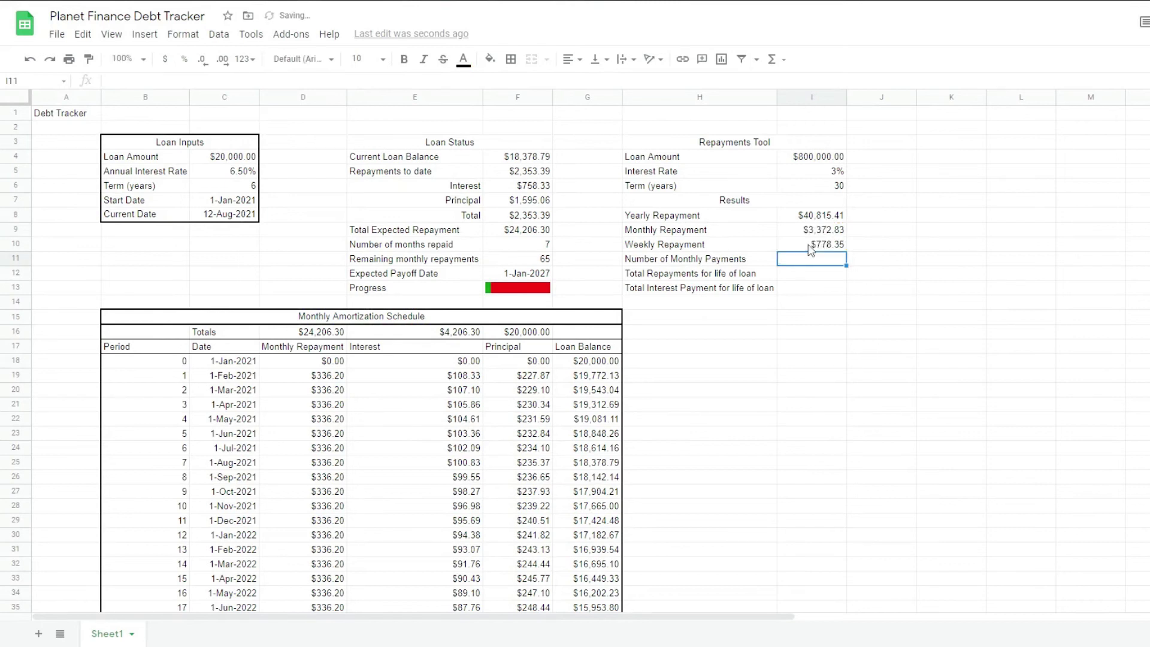
- Compute total repayments =$I$9*($I$6*12) ($1,214,219.62) and total interest =$I$12-$I$4 ($414,219.62)
left_click(825, 273)
type("=$I$9*($I$6*12)")
key("Return")
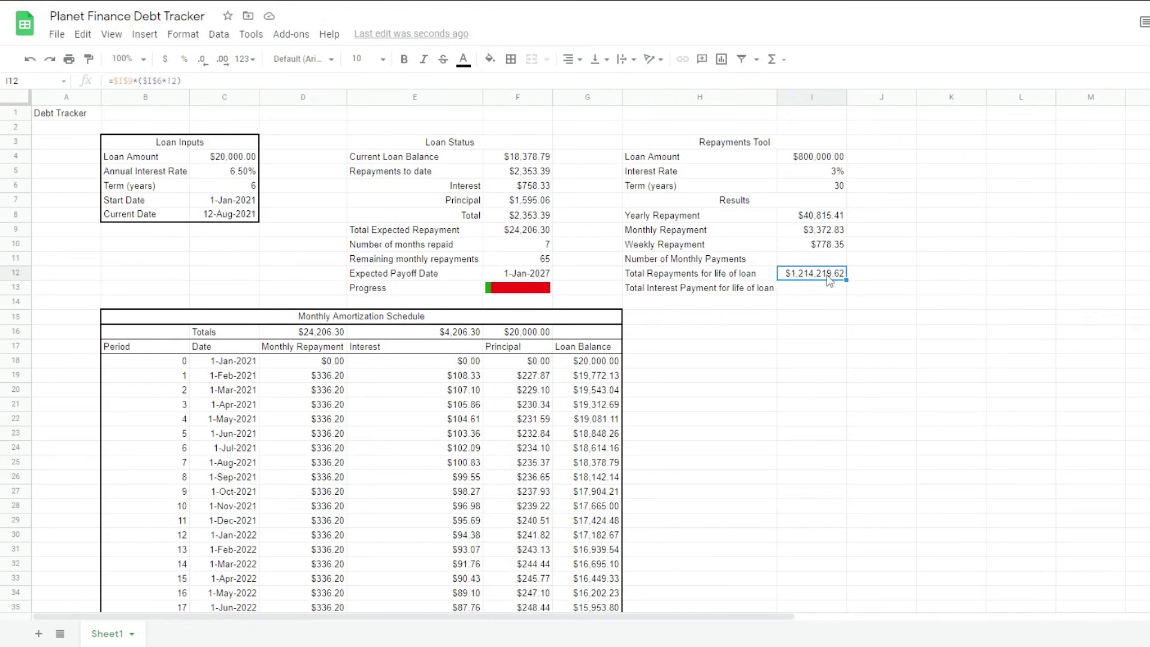
left_click(830, 282)
type("=$I$12-$I$4")
key("Return")
- Count the monthly payments in I11 as =I12/I9, giving 360
left_click(808, 260)
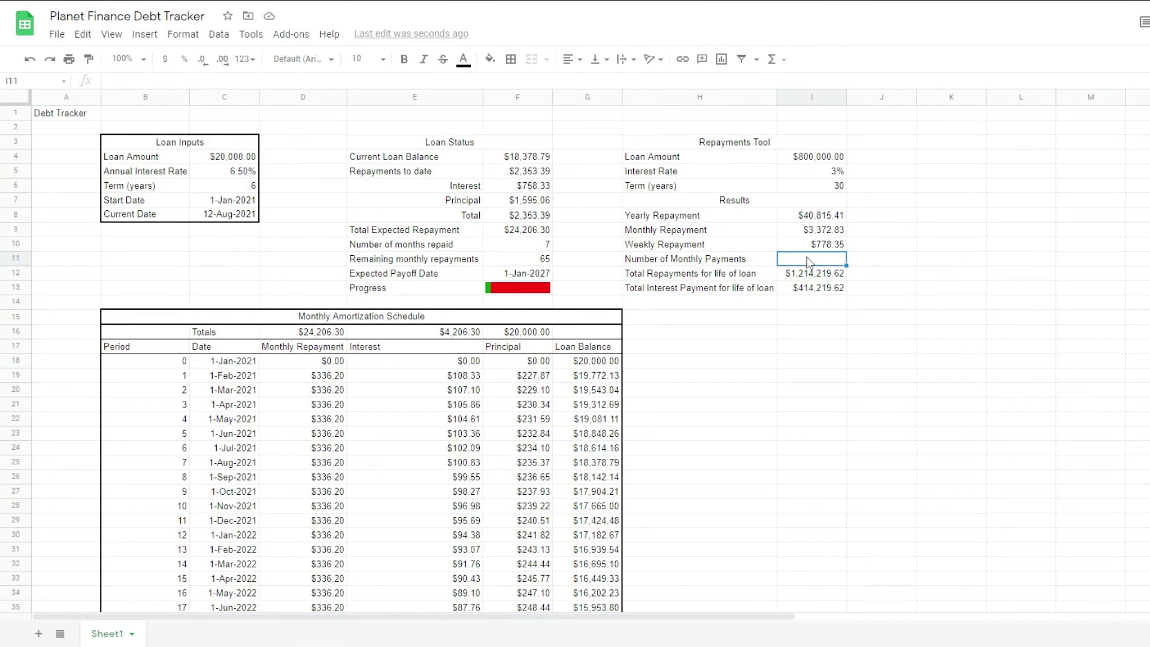
type("=")
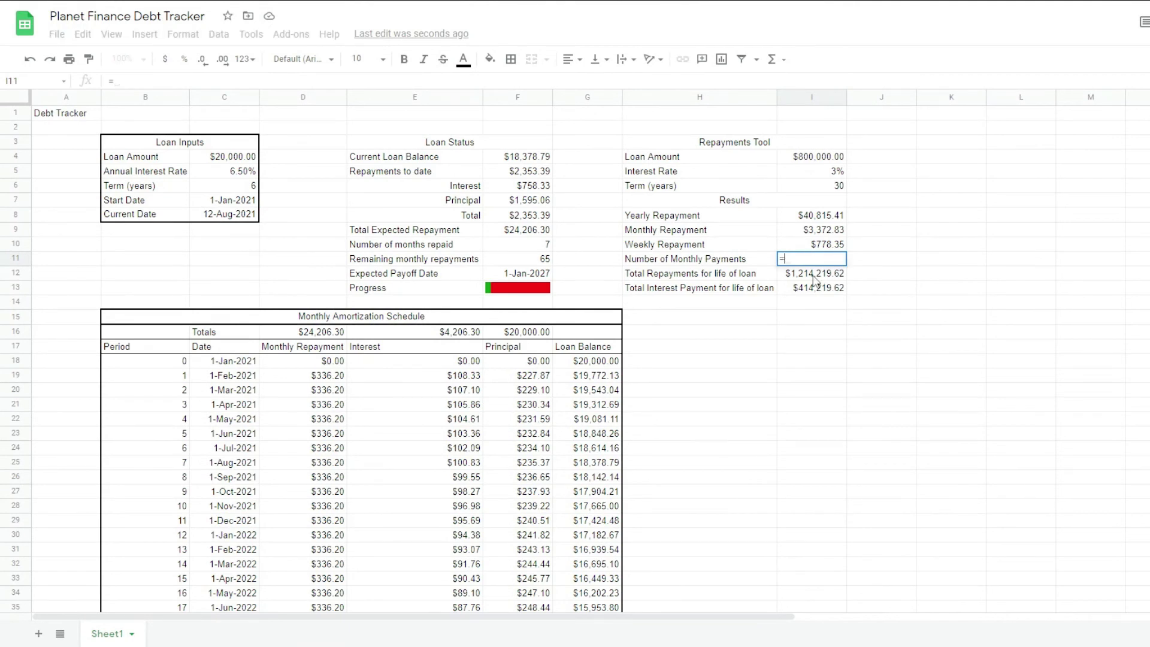
type("I12/")
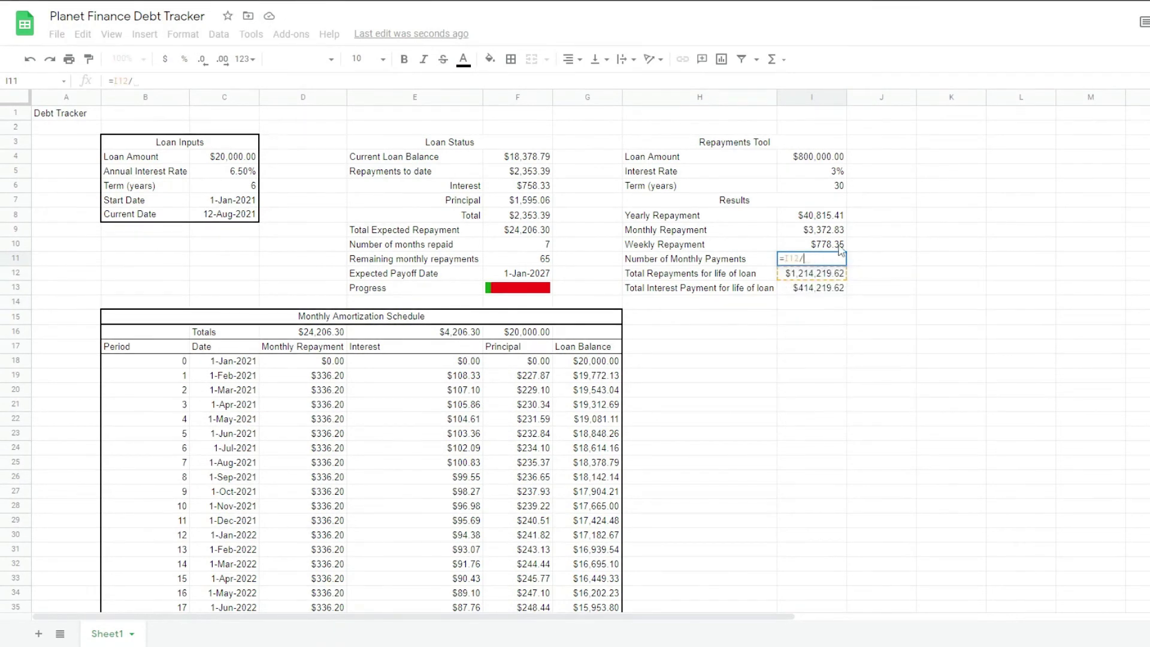
left_click(802, 232)
key("ctrl+Return")
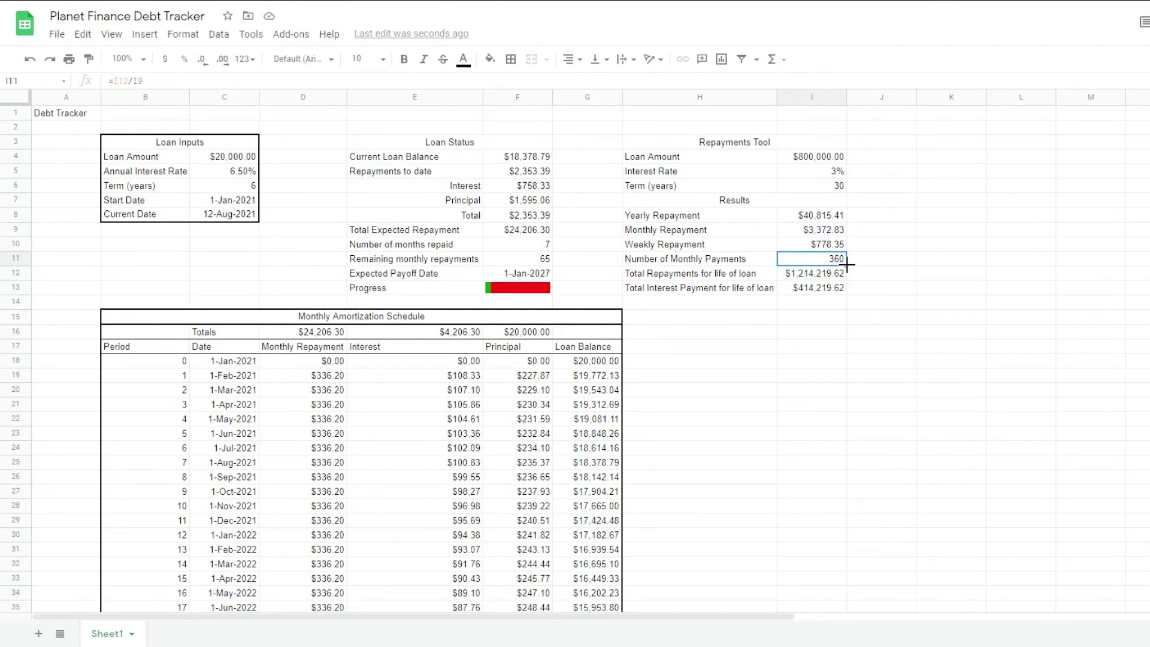
- Fill the Repayments Tool inputs I4:I6 and the Loan Inputs values C4:C7 with yellow
left_click_drag(814, 157, 815, 186)
left_click(490, 59)
left_click(542, 125)
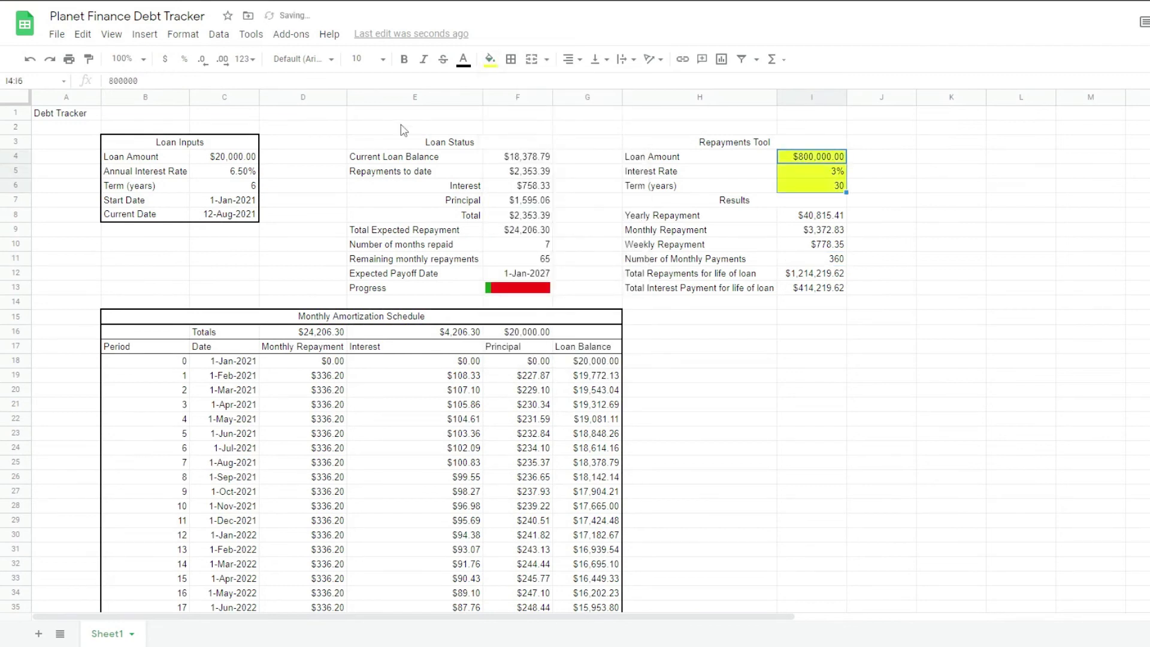
left_click_drag(244, 157, 241, 210)
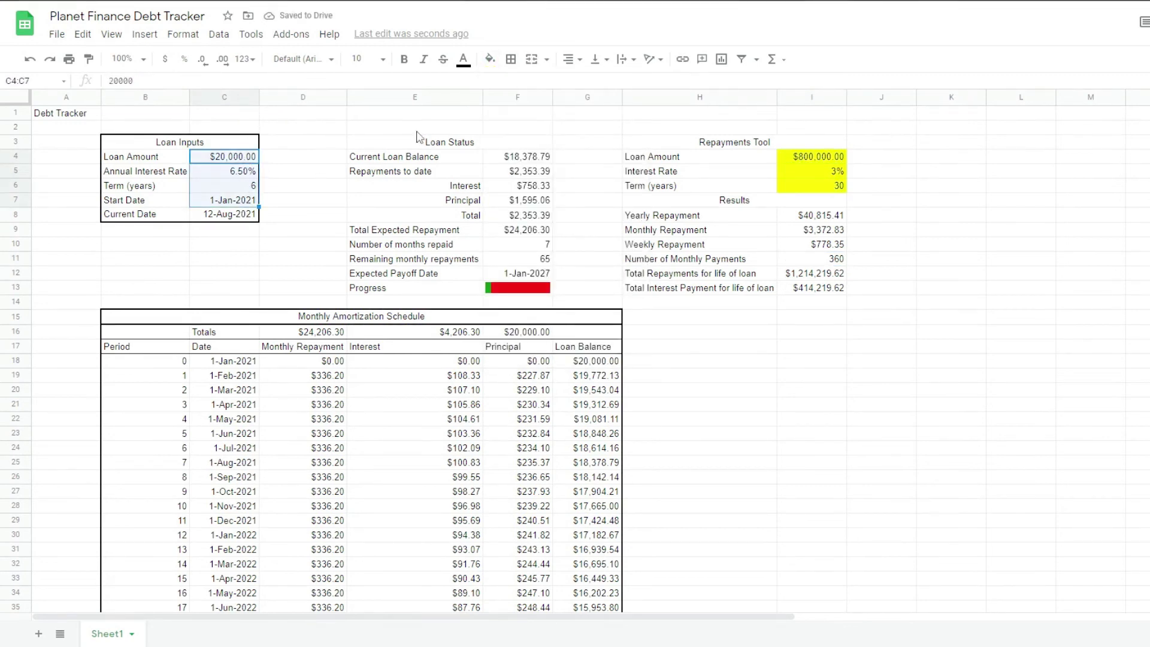
left_click(490, 59)
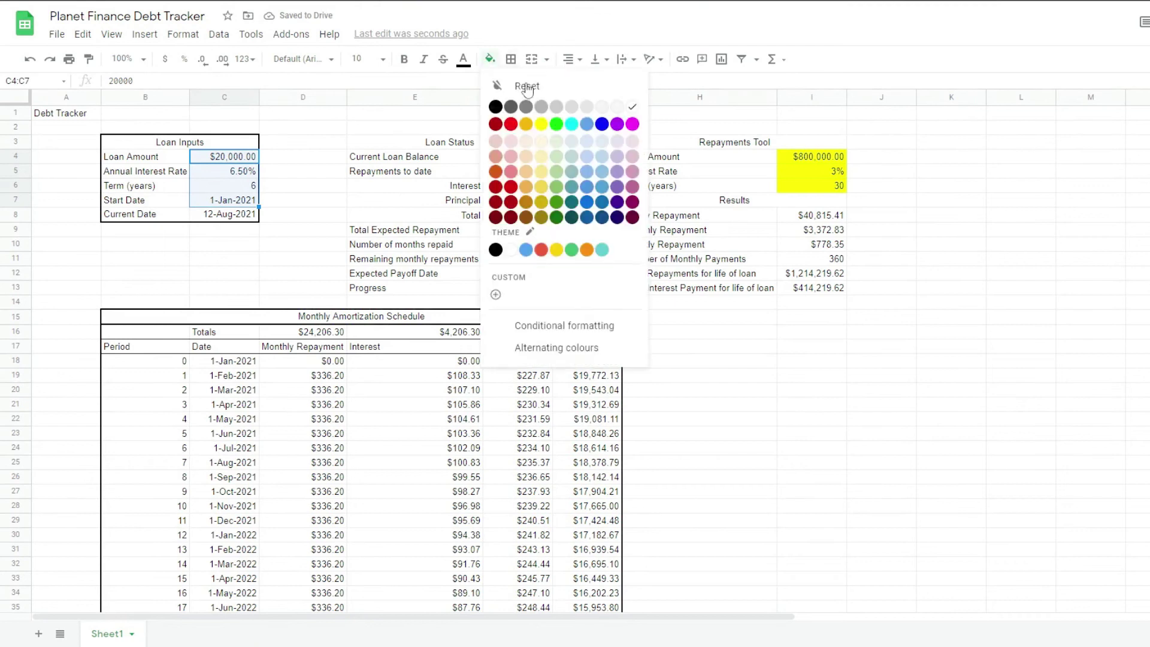
left_click(542, 124)
left_click_drag(815, 157, 814, 186)
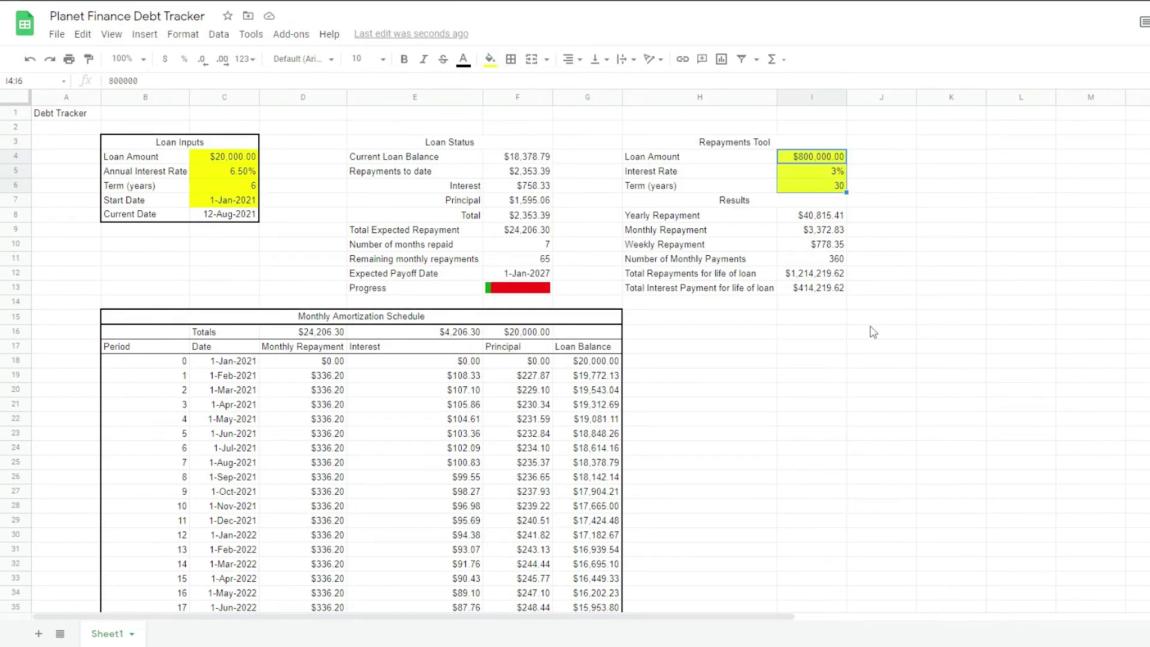
- Insert a new chart, make it a column chart and move it down and right
left_click(701, 352)
left_click(145, 34)
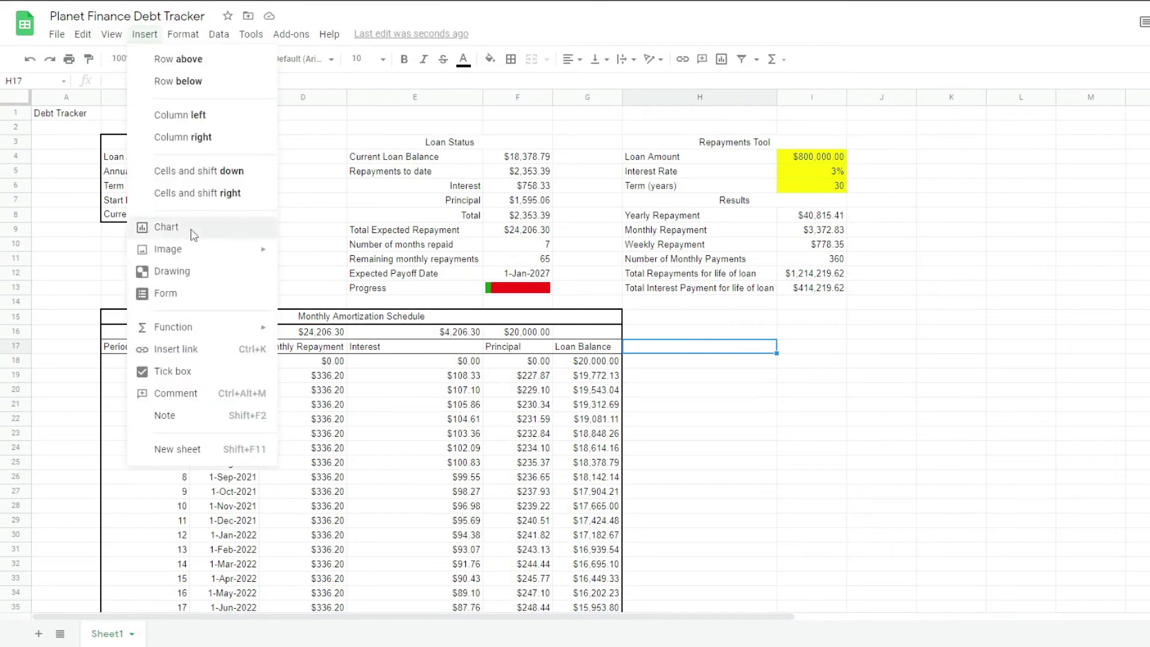
left_click(179, 224)
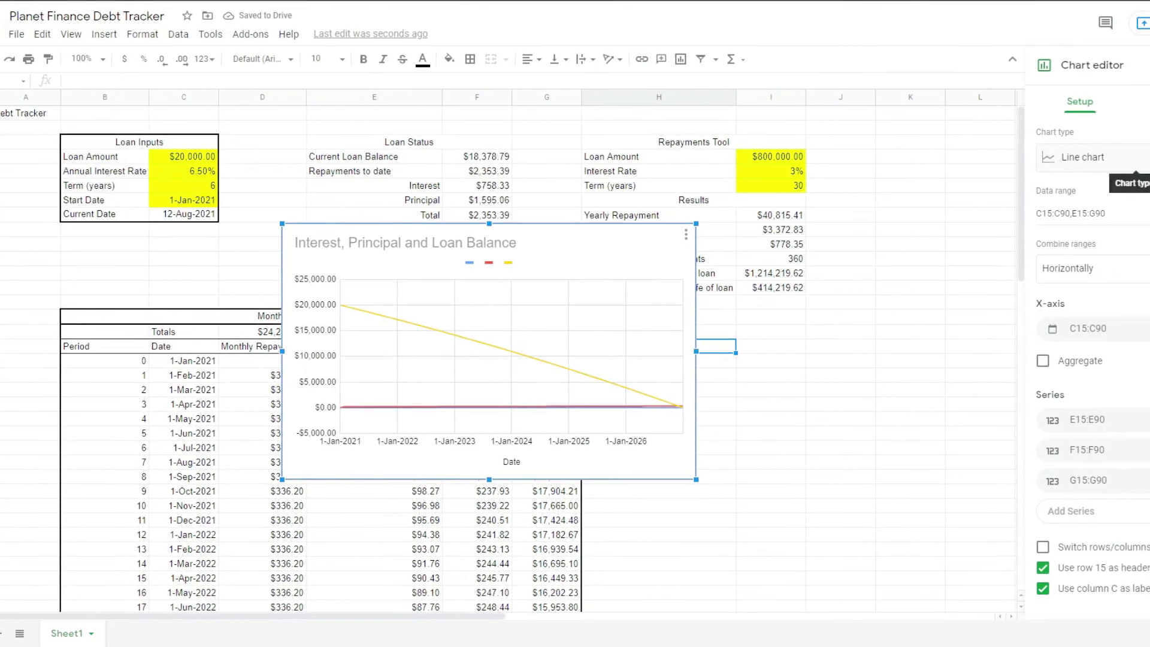
scroll(1030, 336, "down", 3)
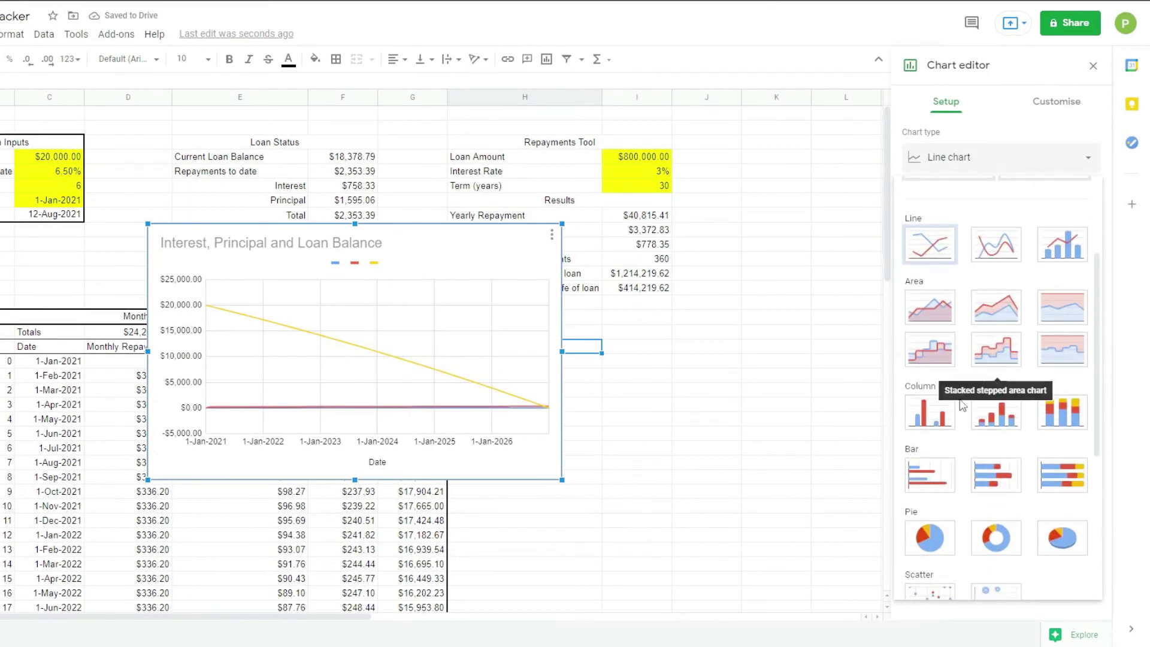
left_click(971, 412)
left_click_drag(489, 243, 581, 350)
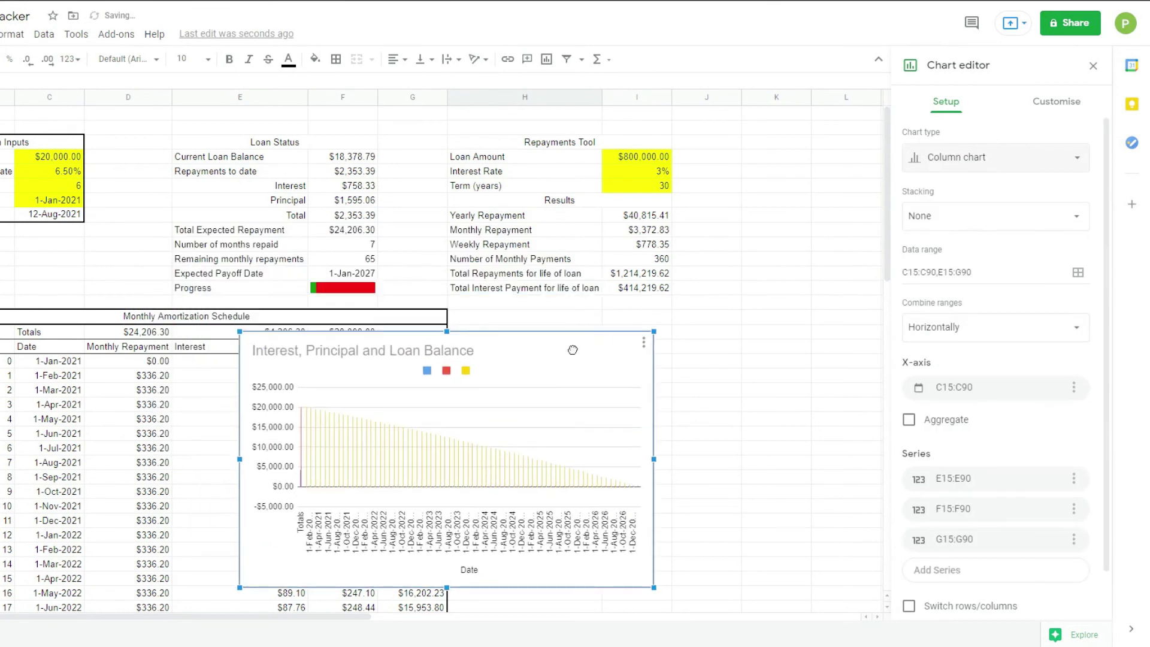
- Set the chart data to the Loan Amount and Current Loan Balance rows, replacing E15:G90
left_click(1078, 272)
left_click(573, 296)
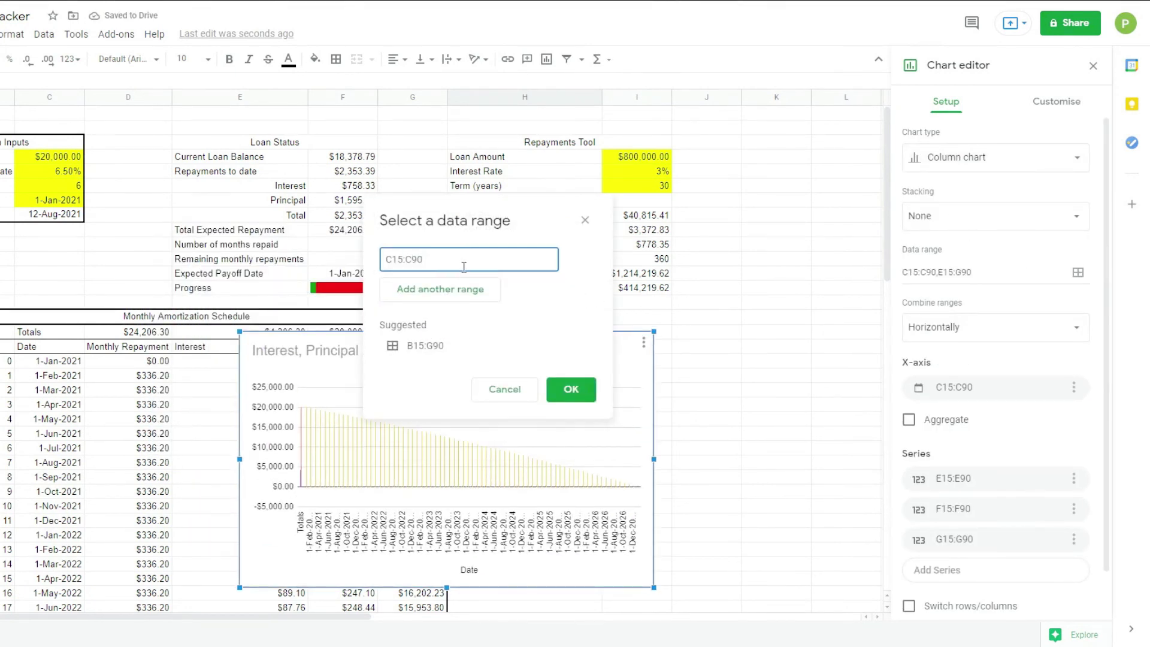
key("ctrl+a")
left_click_drag(7, 156, 49, 156)
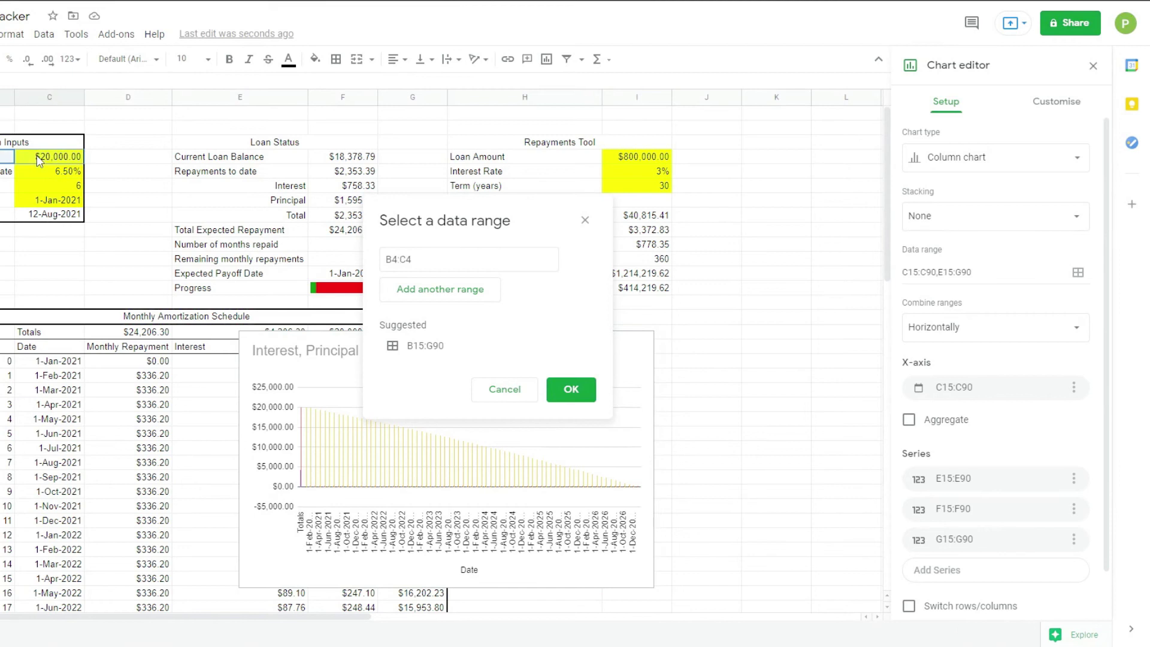
left_click(445, 290)
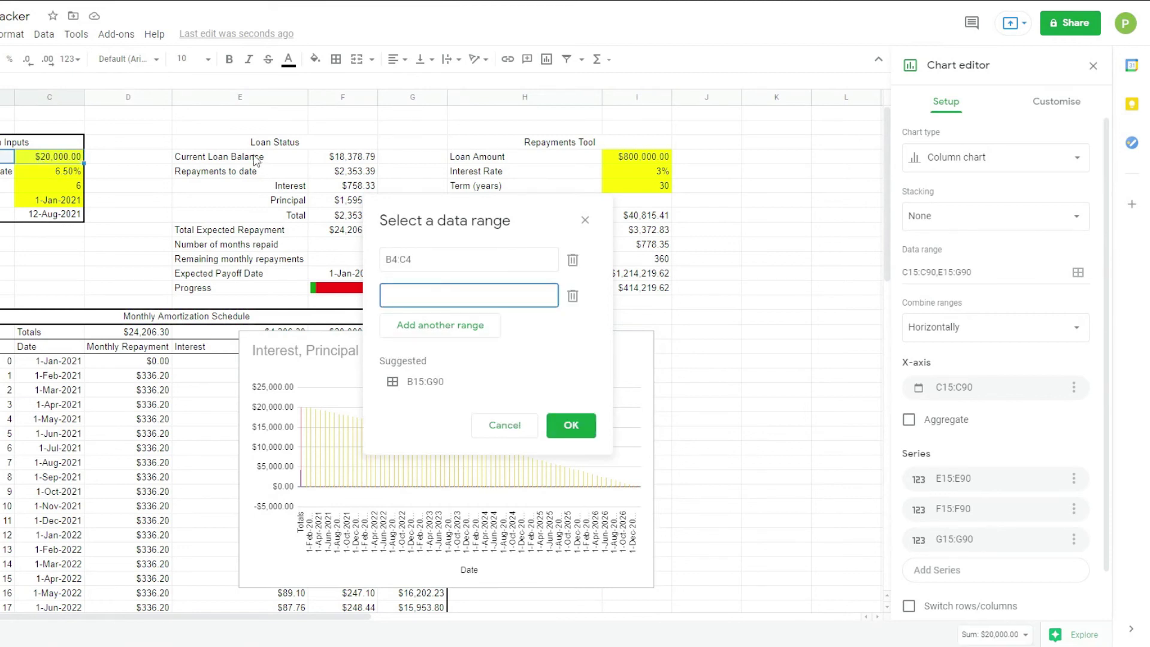
left_click_drag(256, 160, 351, 161)
left_click(571, 425)
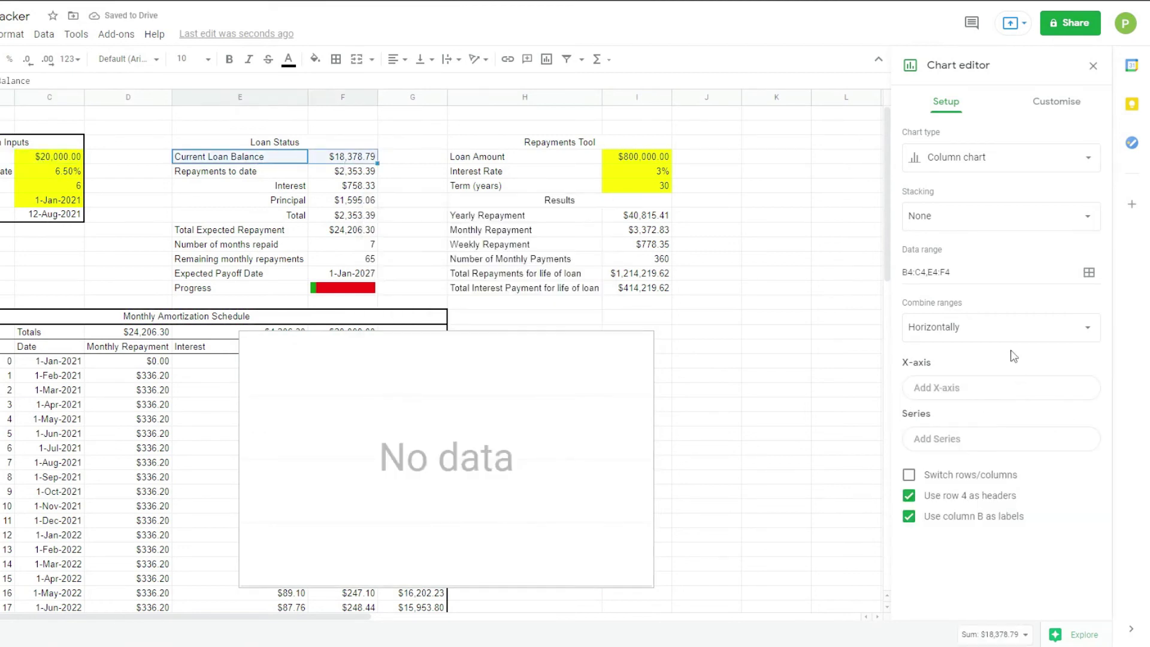
- Combine ranges vertically, switch rows and columns, and move Loan Amount from the x-axis to a series
left_click(962, 328)
left_click(967, 307)
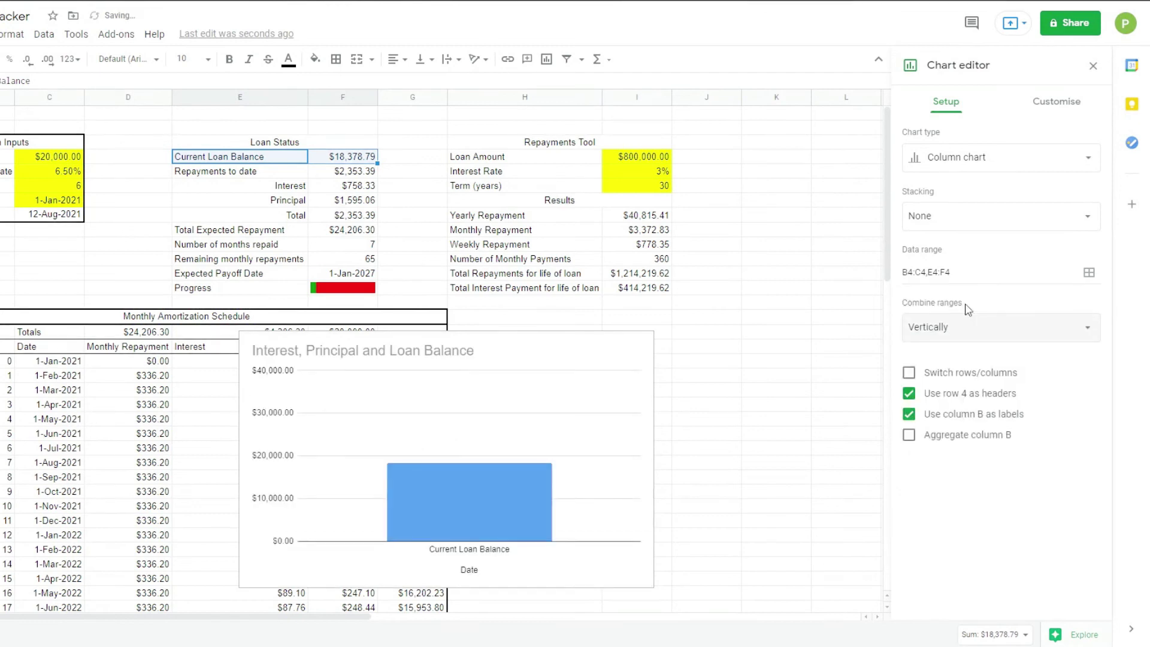
left_click(937, 545)
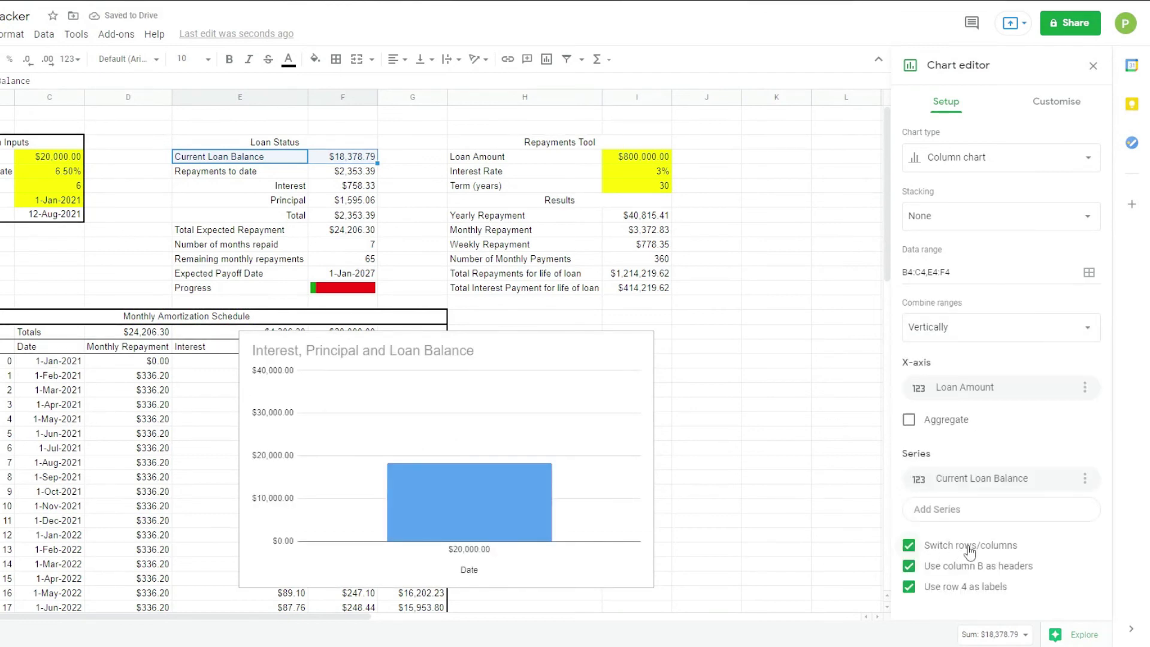
left_click(1085, 387)
left_click(1059, 417)
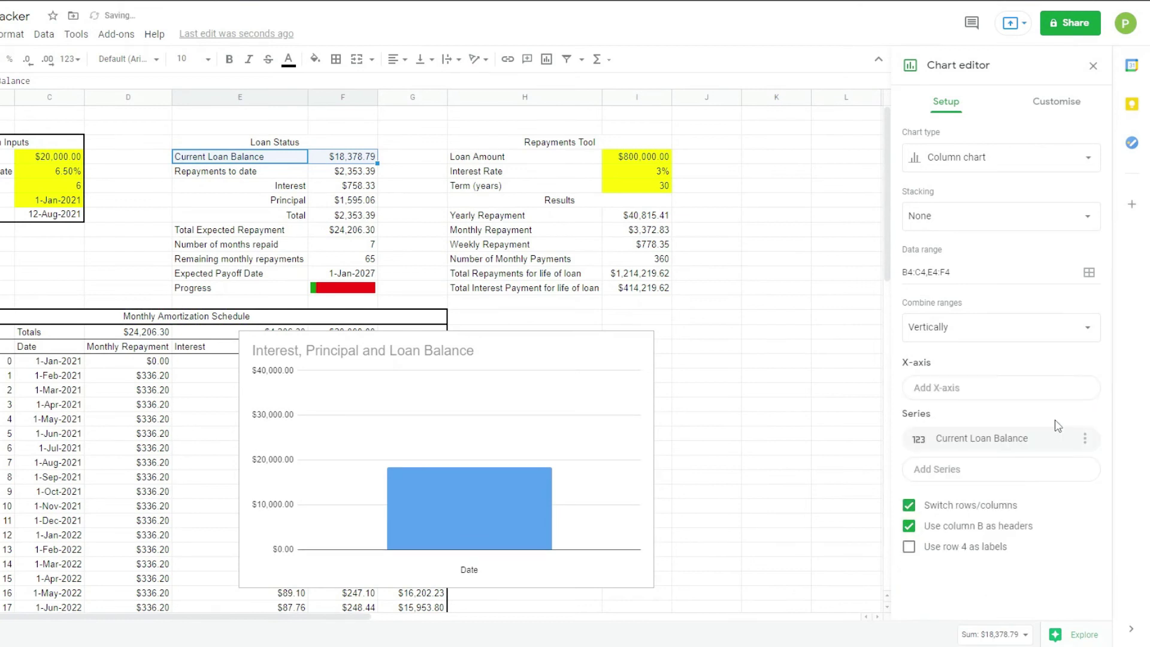
left_click(972, 474)
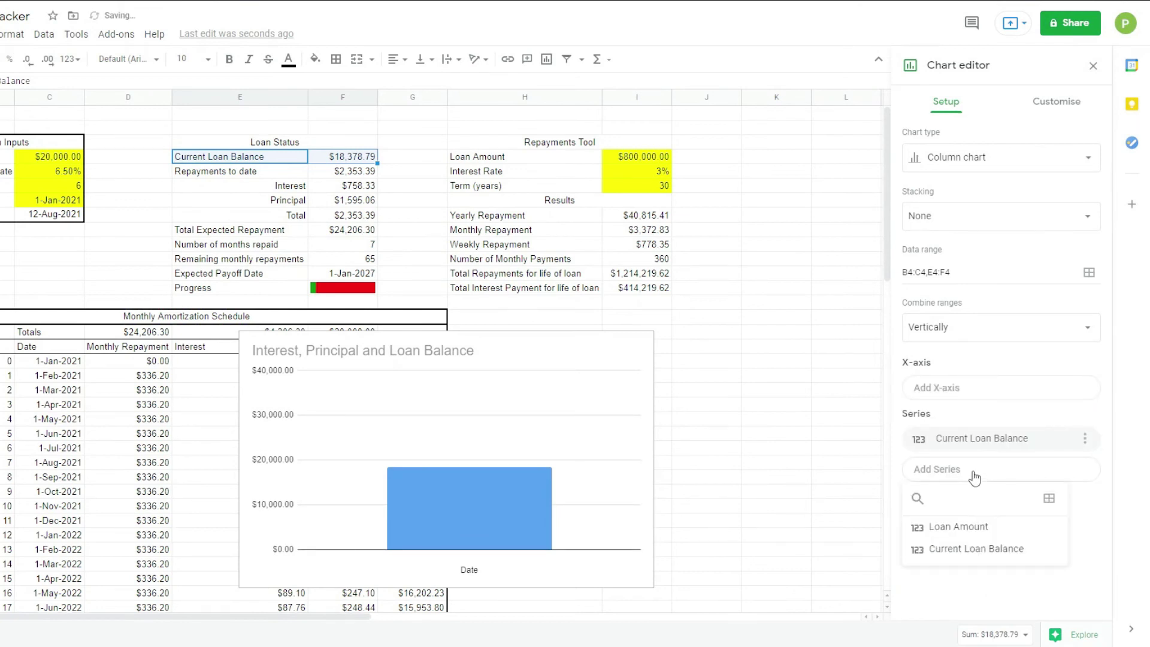
left_click(958, 529)
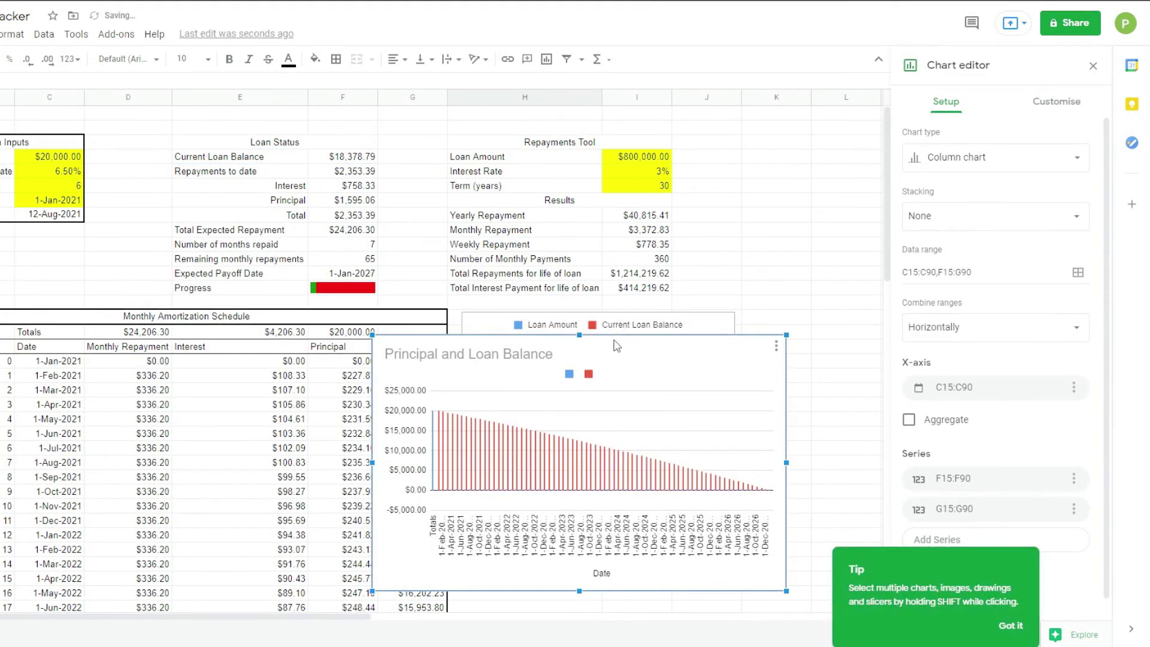
- Move the Principal and Loan Balance chart down-right and change it to an area chart
left_click_drag(616, 346, 637, 389)
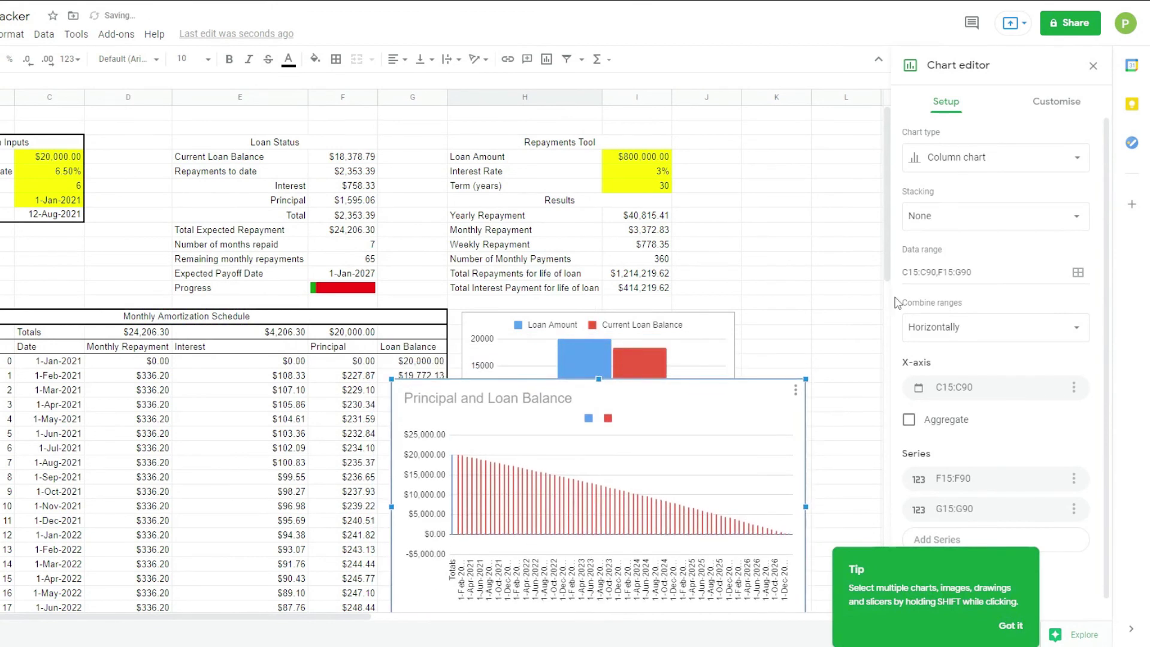
left_click(971, 169)
scroll(981, 372, "down", 1)
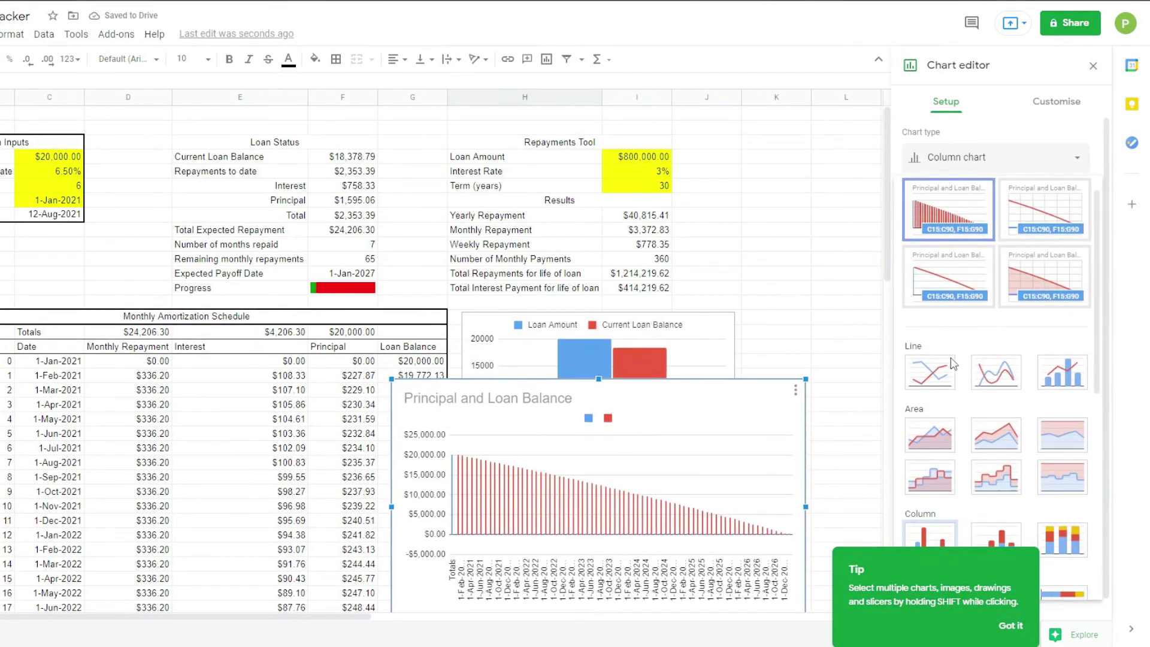
left_click(939, 431)
left_click(1010, 626)
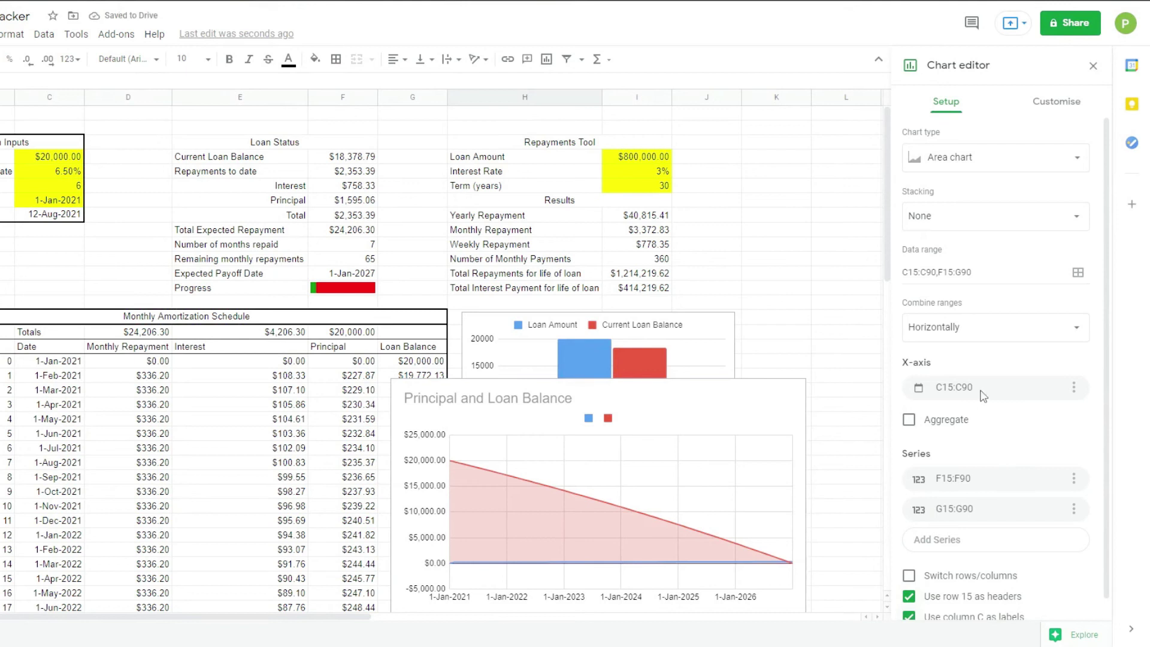
- Replace the chart's first data range with the date columns ending at row 90 (C17:D90)
left_click(1078, 272)
left_click(573, 265)
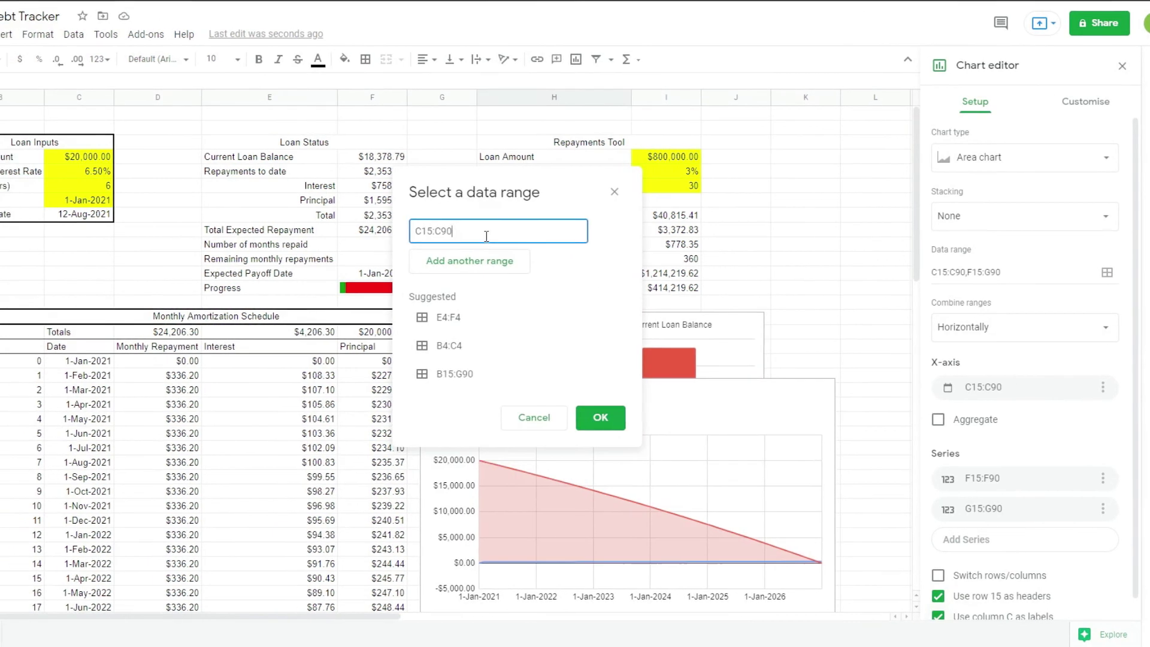
left_click_drag(486, 236, 380, 238)
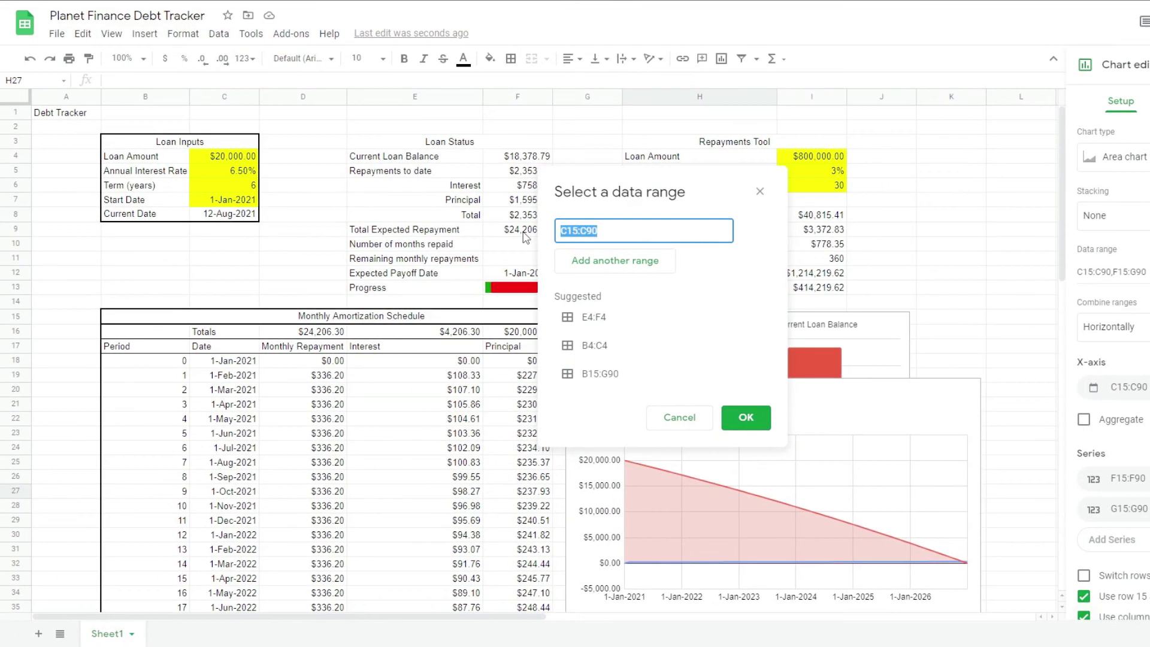
left_click_drag(209, 349, 314, 421)
left_click(621, 239)
key("BackSpace")
key("BackSpace")
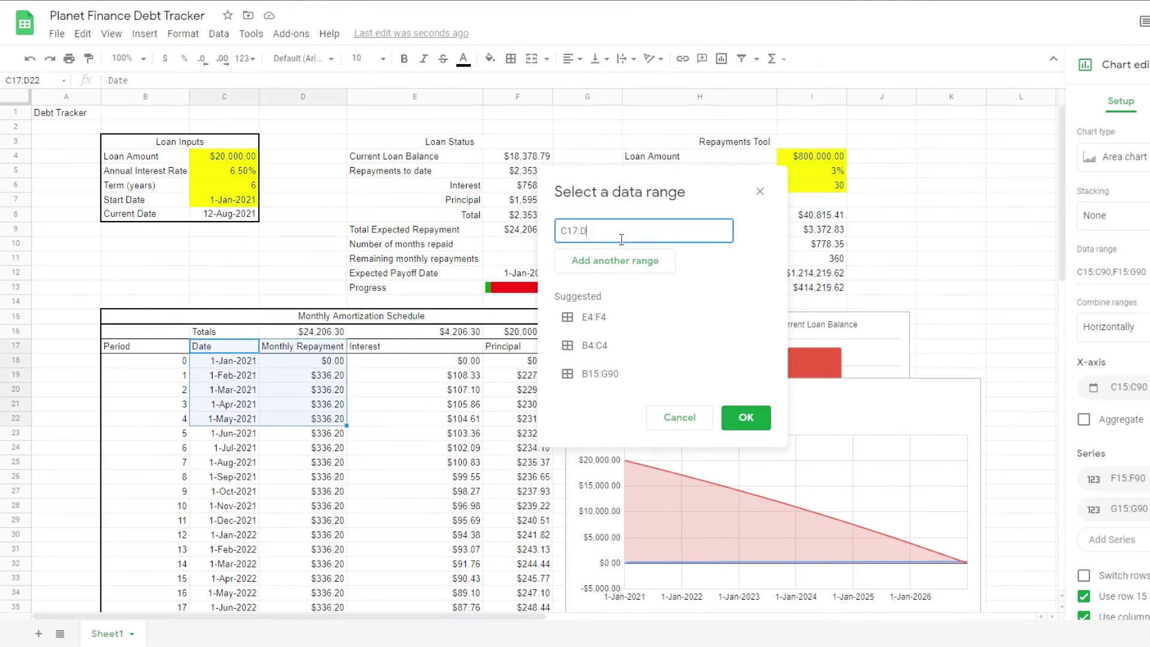
type("90")
- Add the Loan Balance column G17:G90 as a second data range and confirm
left_click(628, 270)
left_click_drag(611, 206, 287, 136)
left_click_drag(580, 347, 576, 390)
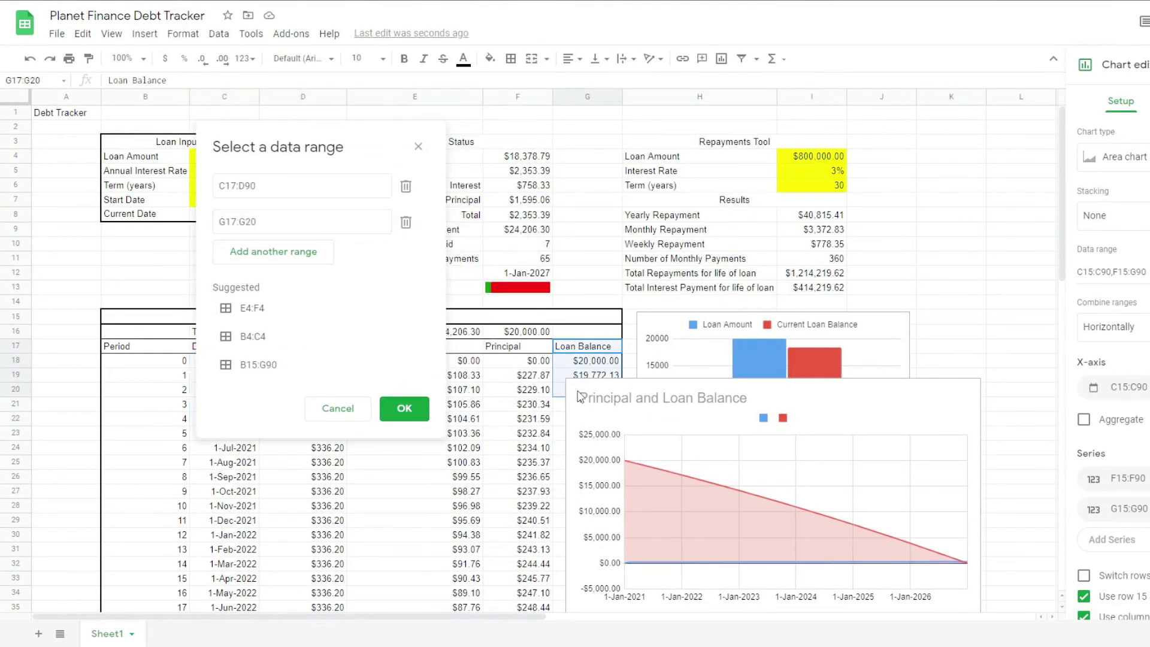
left_click(276, 224)
key("BackSpace")
key("BackSpace")
type("90")
left_click(404, 408)
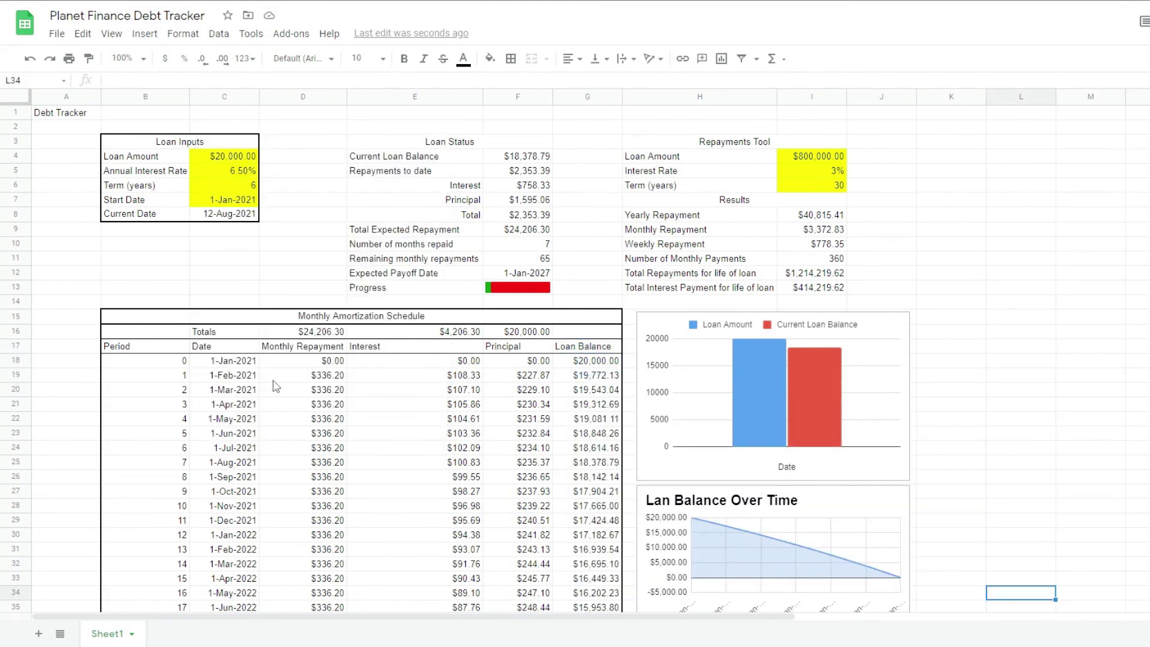
- Go below the monthly schedule's last period and select its title, totals and header rows
left_click(171, 399)
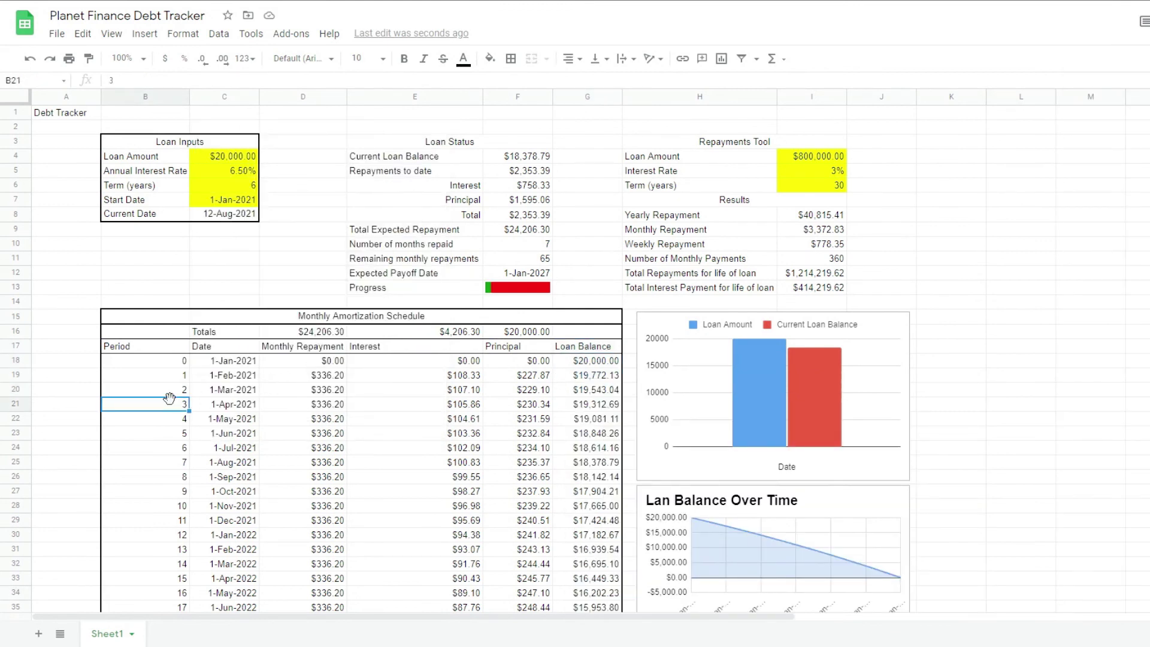
key("ctrl+Down")
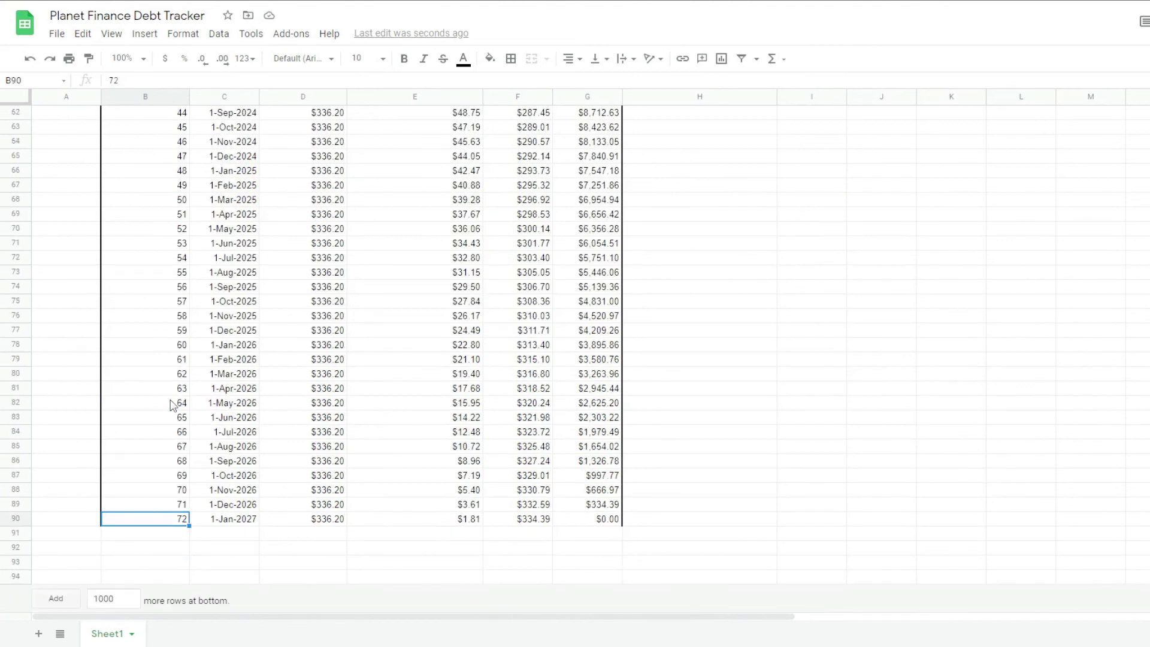
key("Down")
scroll(693, 440, "up", 15)
left_click_drag(136, 199, 137, 250)
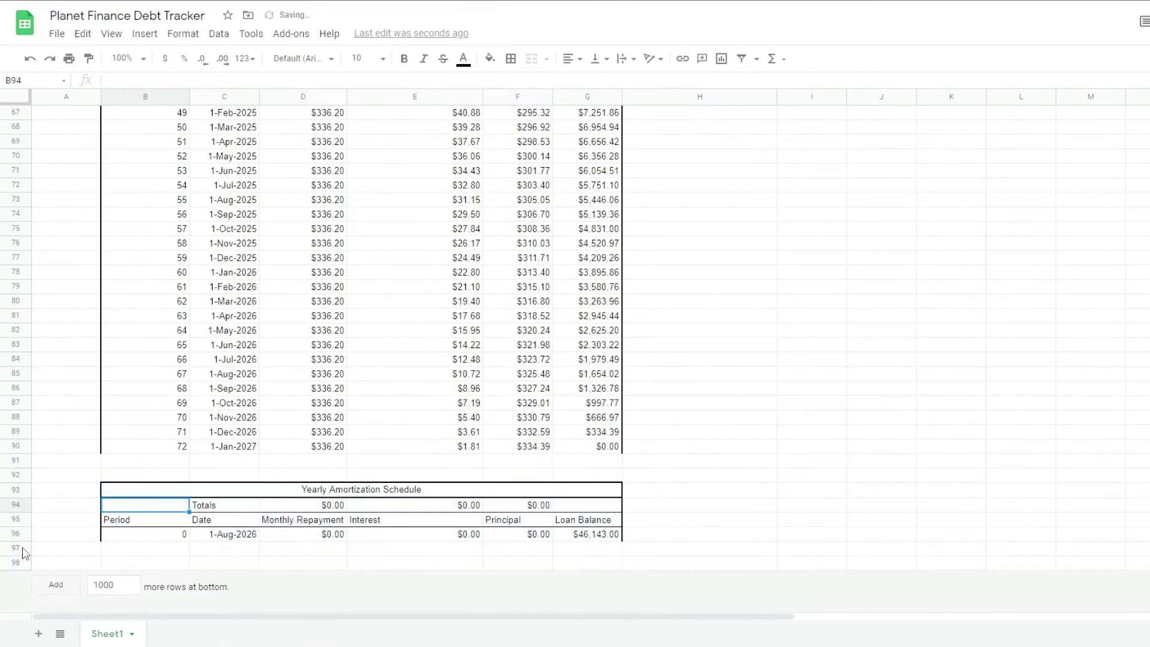
scroll(574, 442, "down", 2)
scroll(573, 442, "up", 2)
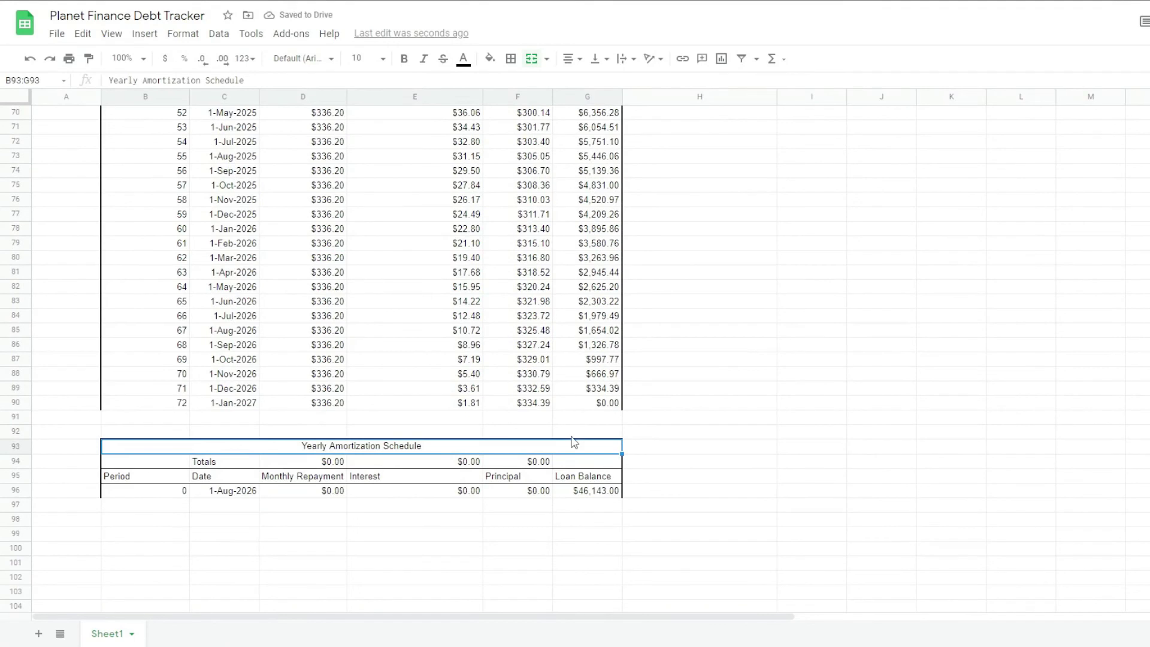
- Fill the yearly schedule's Period column from 0 down to 6
left_click(321, 480)
left_click_drag(187, 524, 188, 582)
left_click(170, 590)
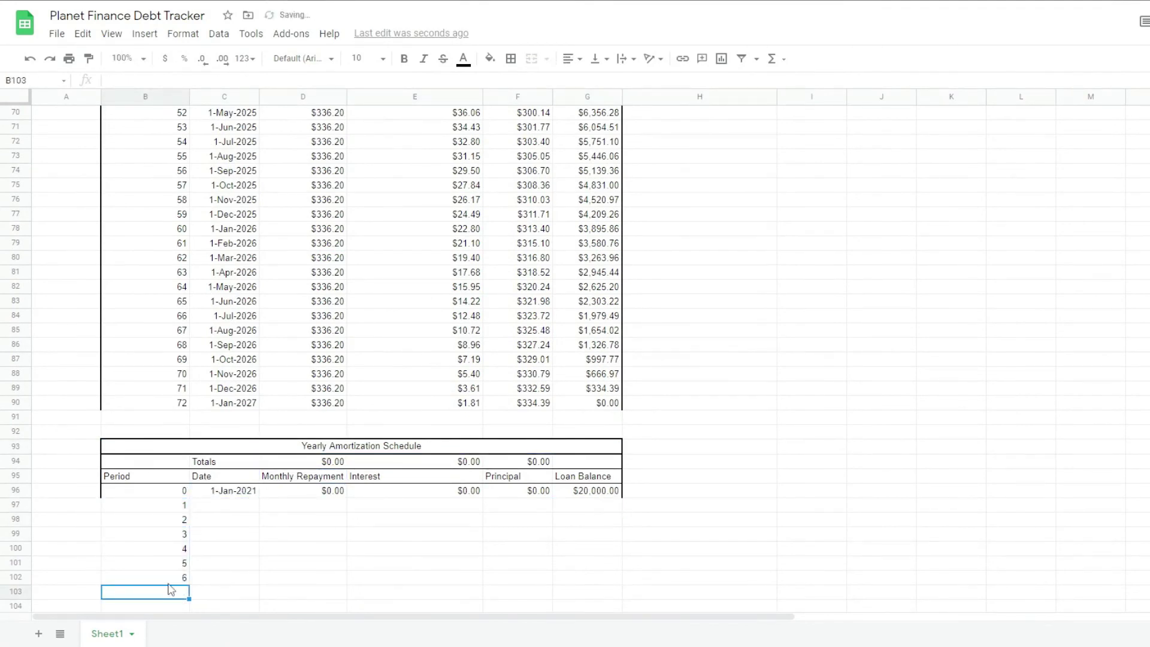
left_click(164, 578)
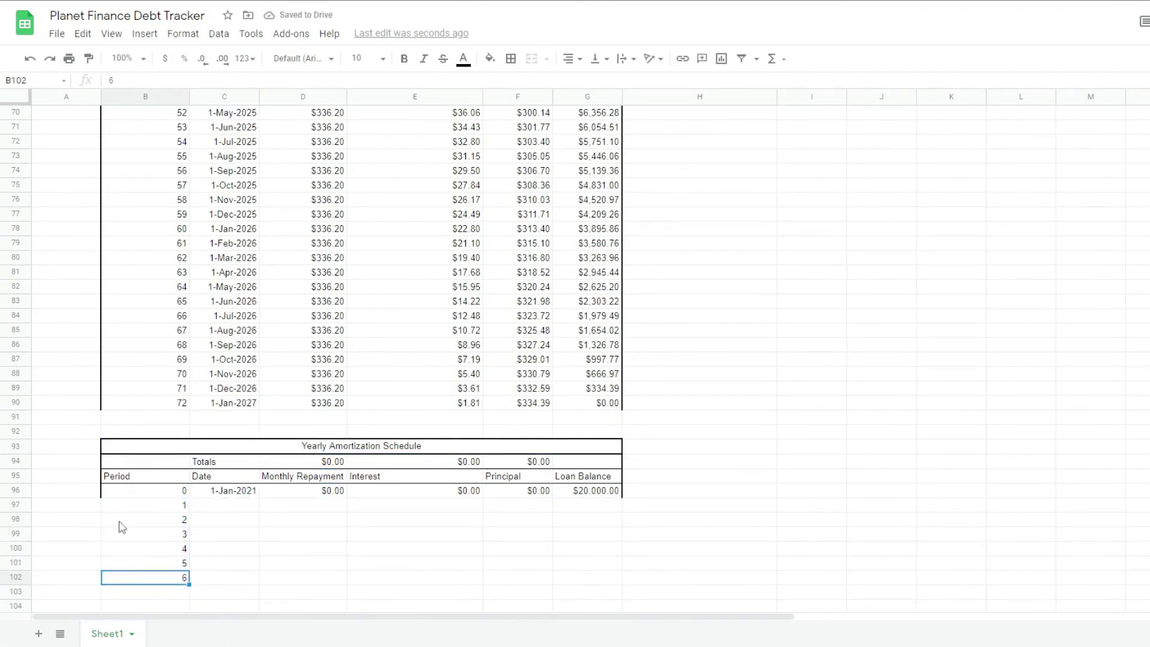
scroll(207, 545, "up", 1)
scroll(206, 544, "down", 3)
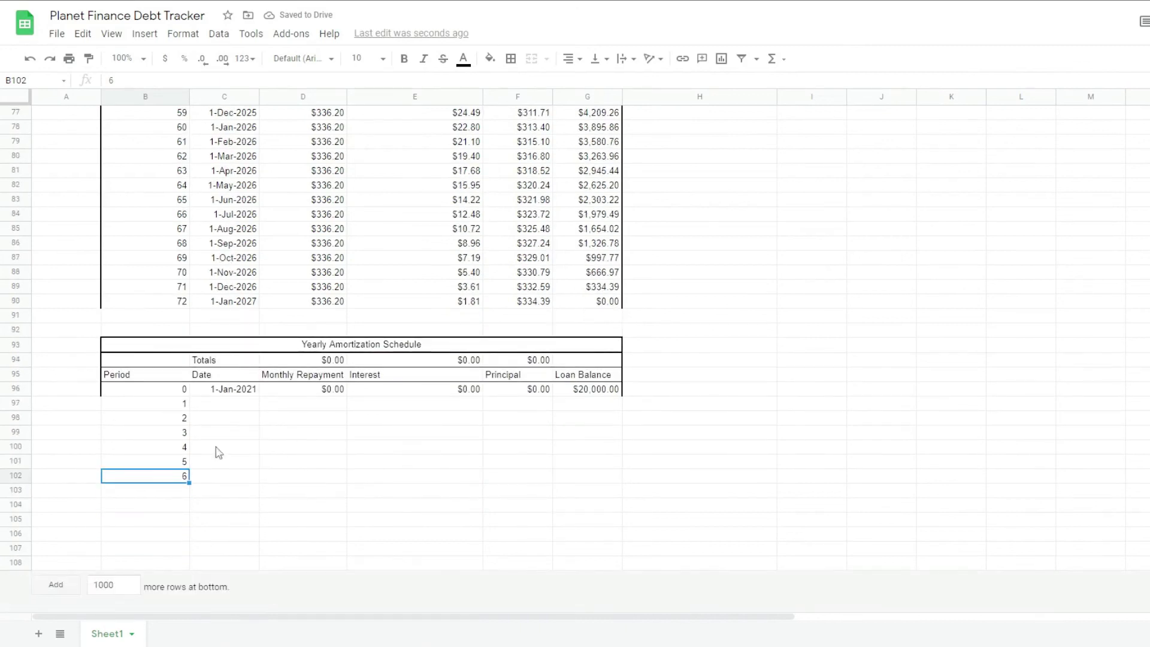
- Check the first yearly date formula against the last date of the monthly schedule
left_click(243, 392)
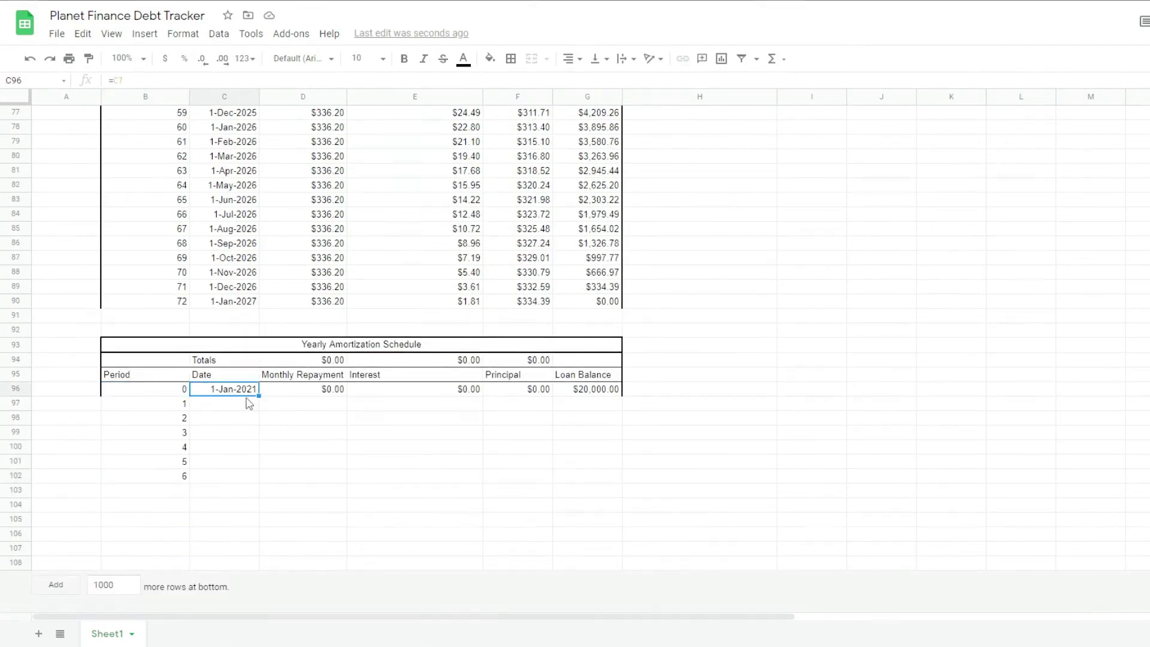
key("Up")
key("Up")
key("Up")
key("Up")
key("Up")
key("Up")
key("Down")
key("Down")
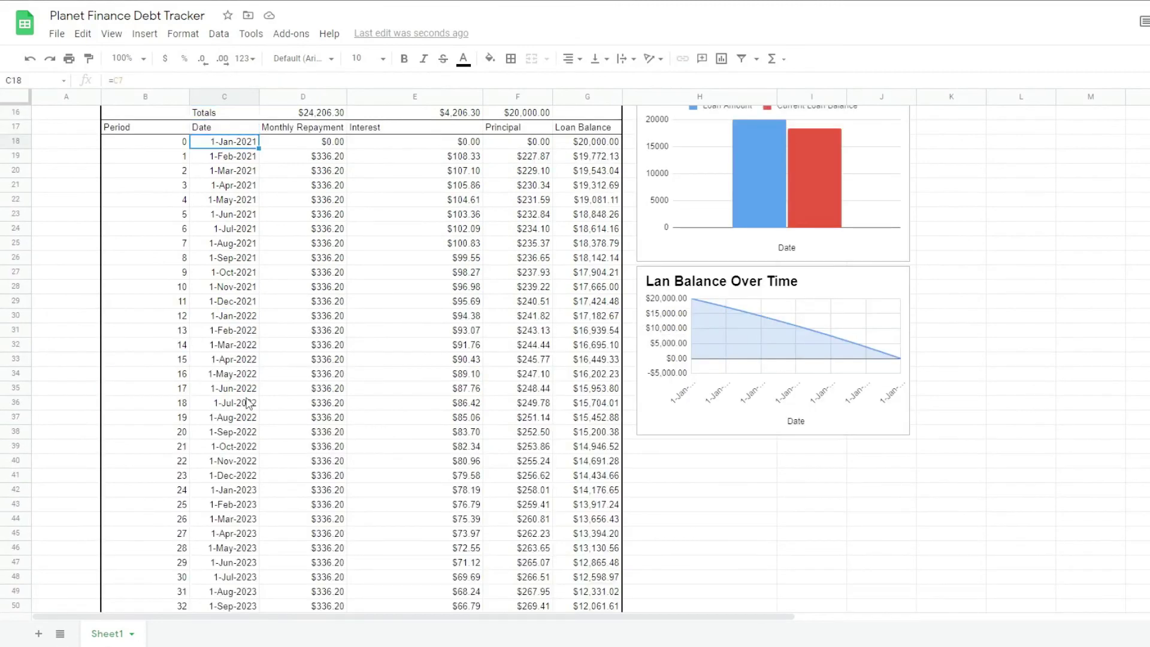
key("ctrl+Down")
scroll(270, 299, "down", 5)
- Fill yearly repayments down to row 102 using the PMT formula without /12 and *12
left_click(320, 287)
key("ctrl+c")
left_click(304, 403)
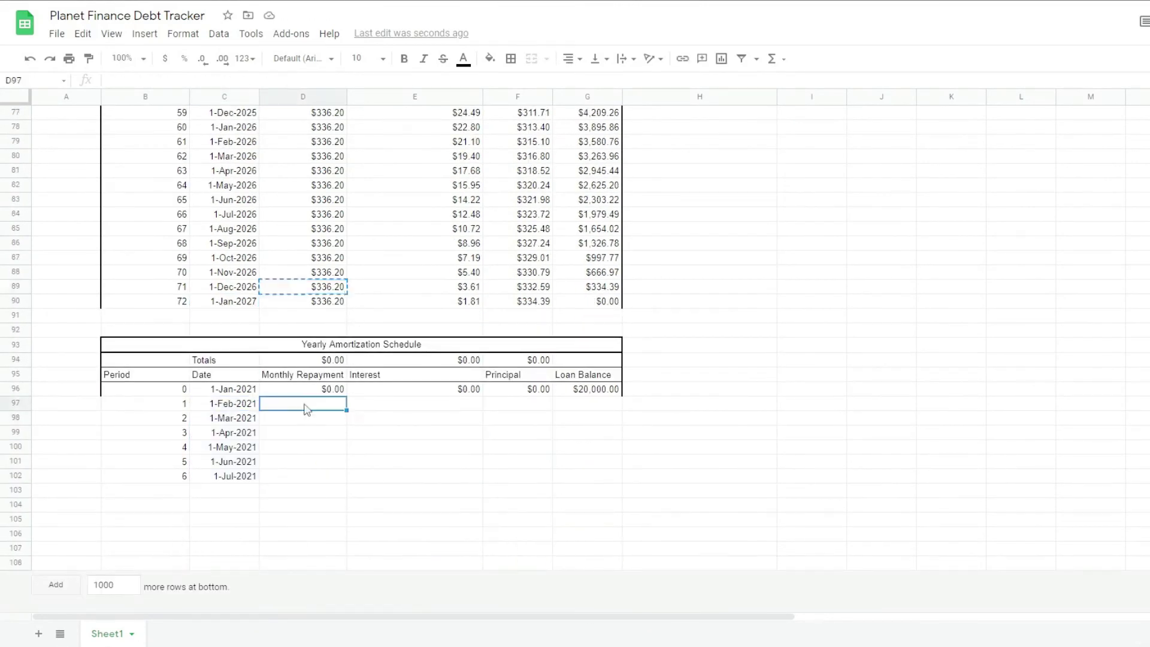
key("ctrl+v")
double_click(324, 403)
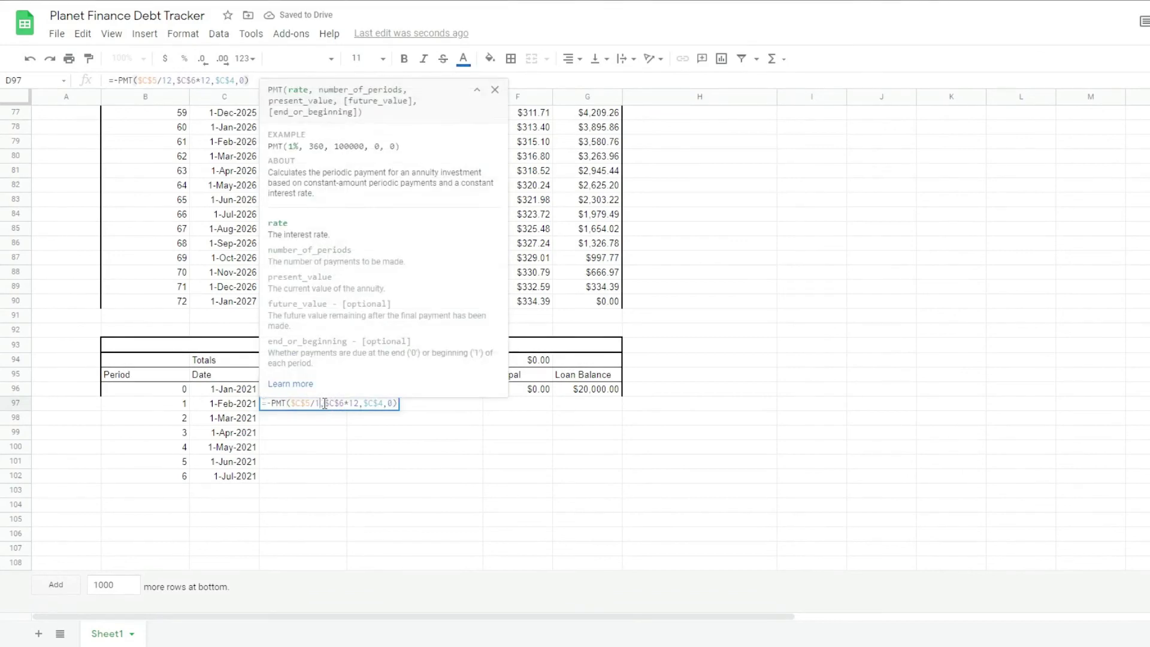
key("BackSpace")
key("BackSpace")
key("BackSpace")
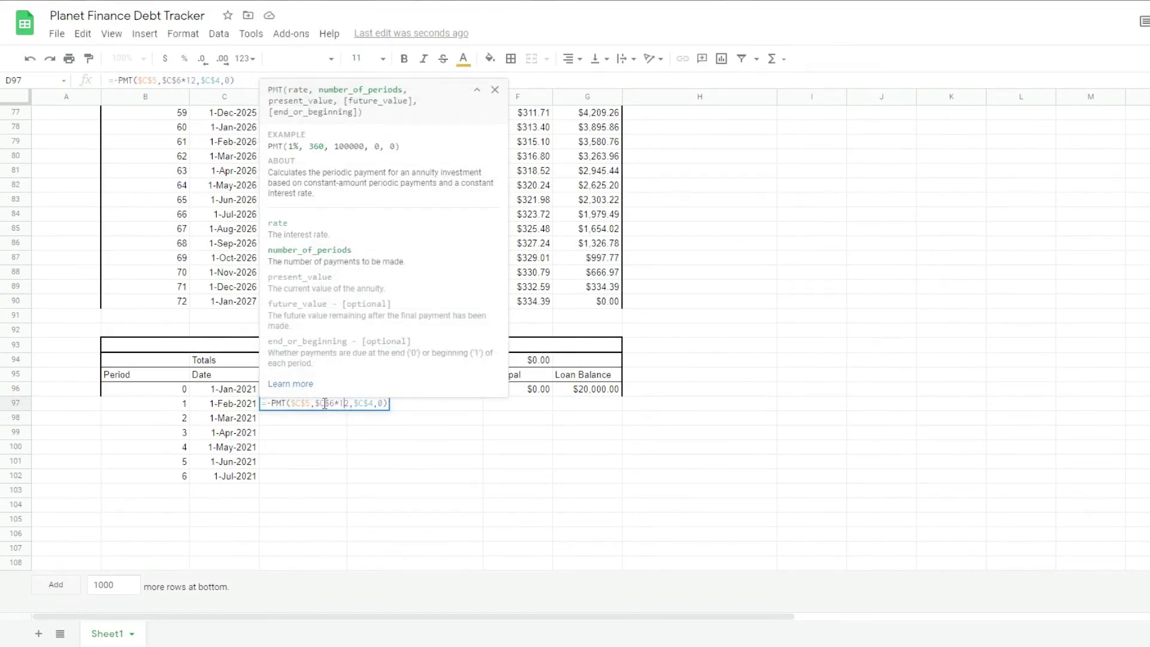
key("BackSpace")
key("BackSpace")
key("BackSpace")
key("Return")
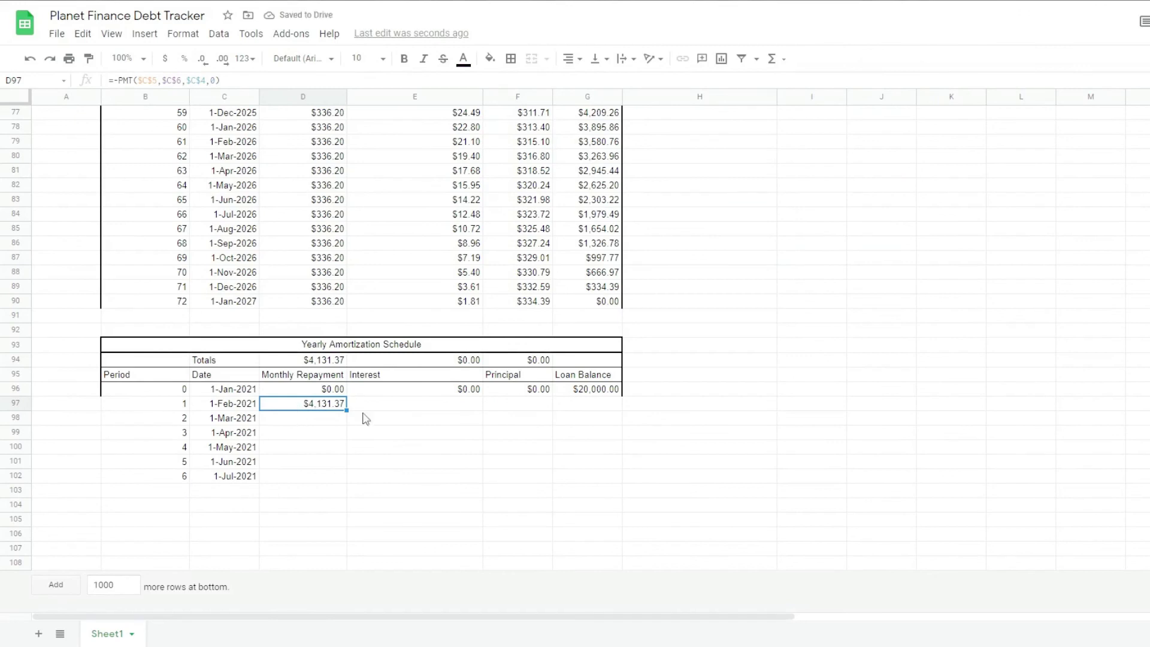
left_click_drag(346, 410, 330, 481)
- Copy the monthly interest formula into the yearly table and fill it down to row 102
left_click(399, 287)
key("ctrl+c")
left_click(449, 403)
key("ctrl+v")
key("Return")
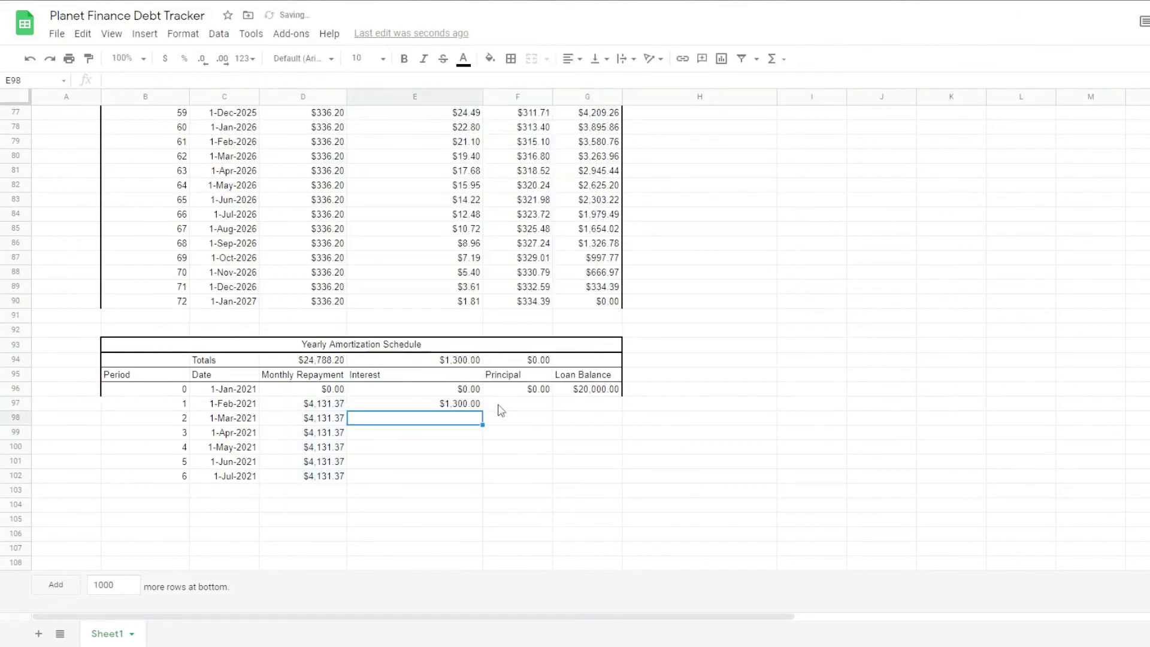
double_click(482, 410)
- Fill the yearly principal and loan balance formulas down to row 102, ending at $0.00
left_click(542, 408)
key("ctrl+v")
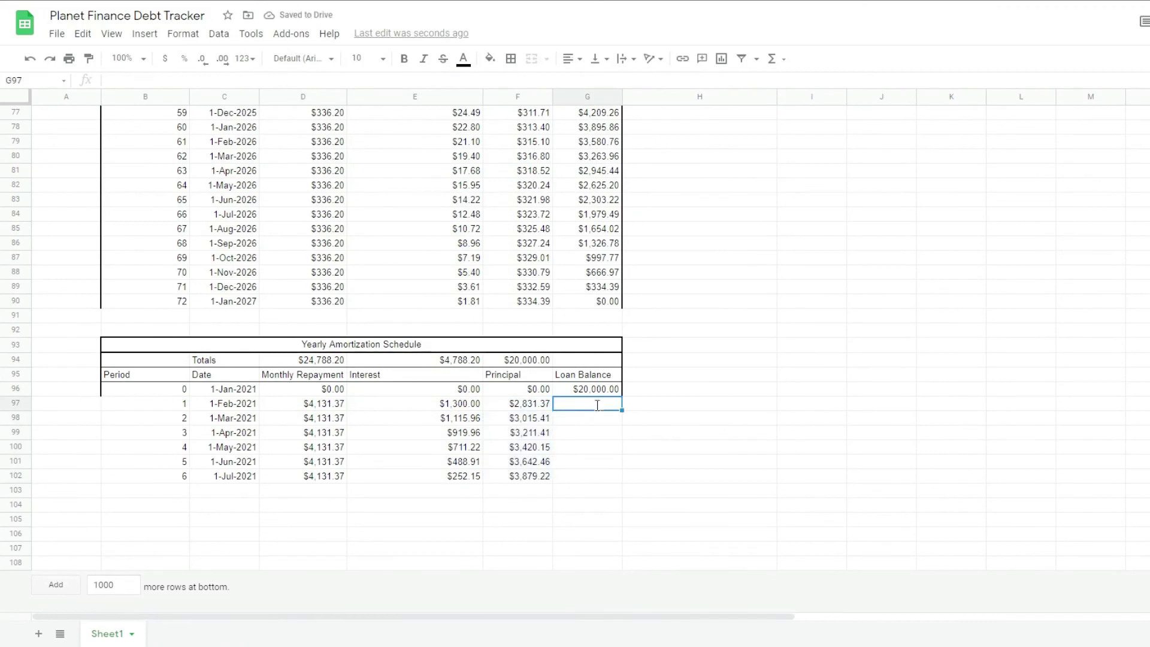
double_click(551, 410)
left_click(587, 406)
key("ctrl+v")
double_click(622, 410)
- Put borders on the yearly schedule table B93:G102
left_click_drag(120, 344, 599, 476)
left_click(511, 58)
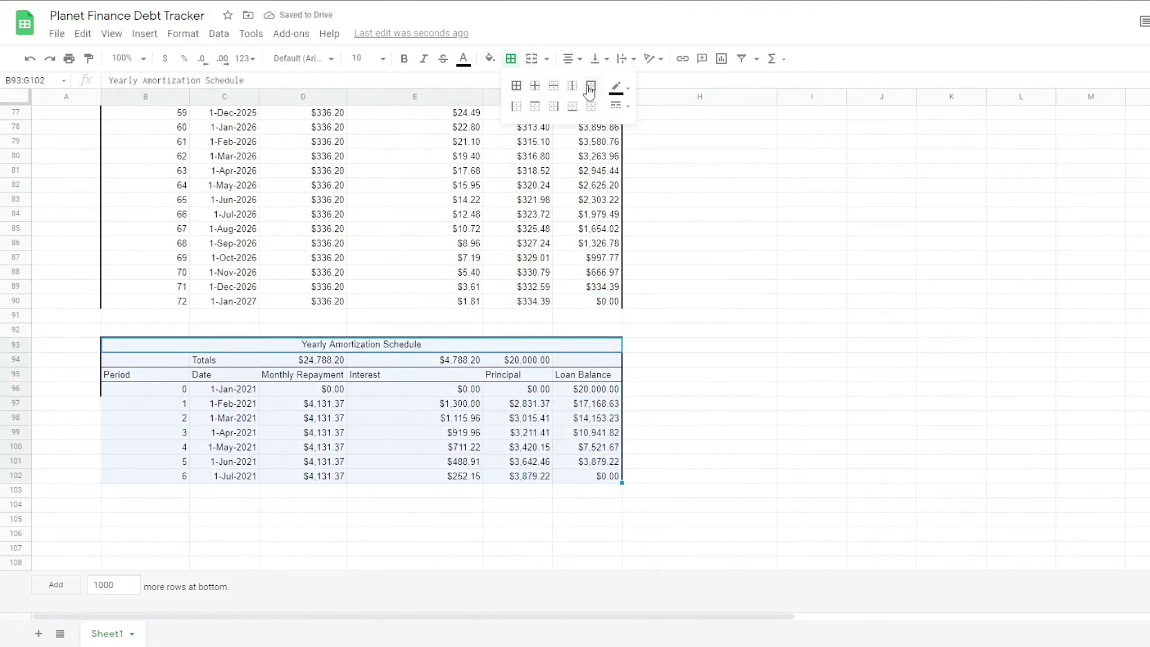
left_click(591, 85)
left_click(726, 349)
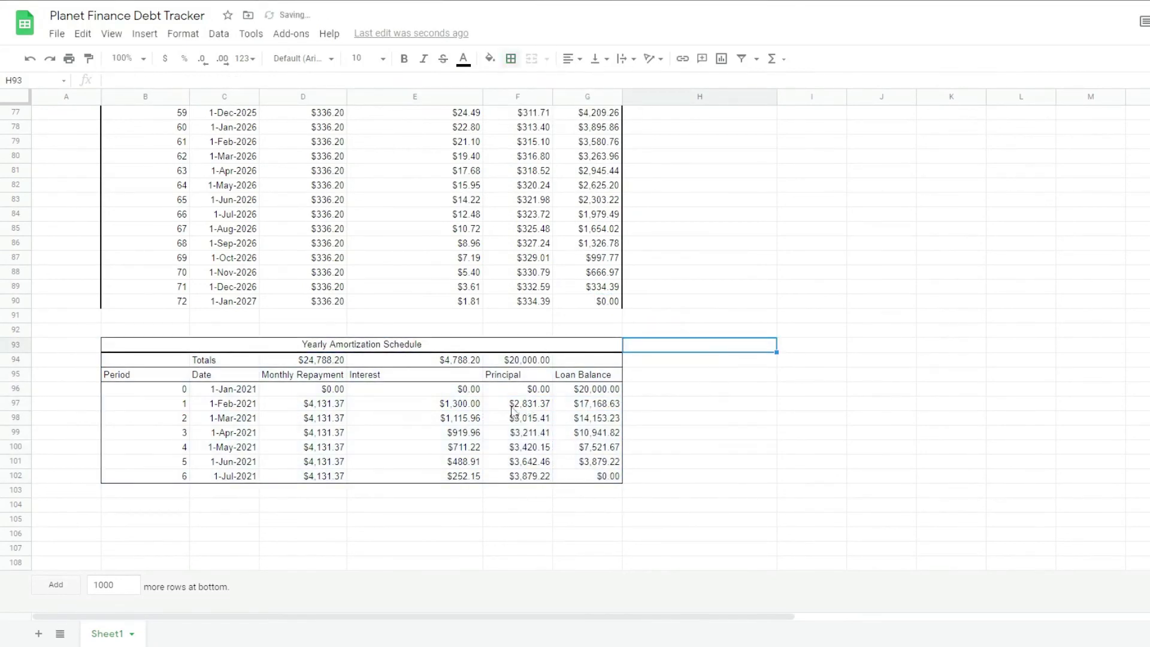
- Return to the top of the styled Debt Tracker and select monthly rows B18:G29
key("ctrl+Home")
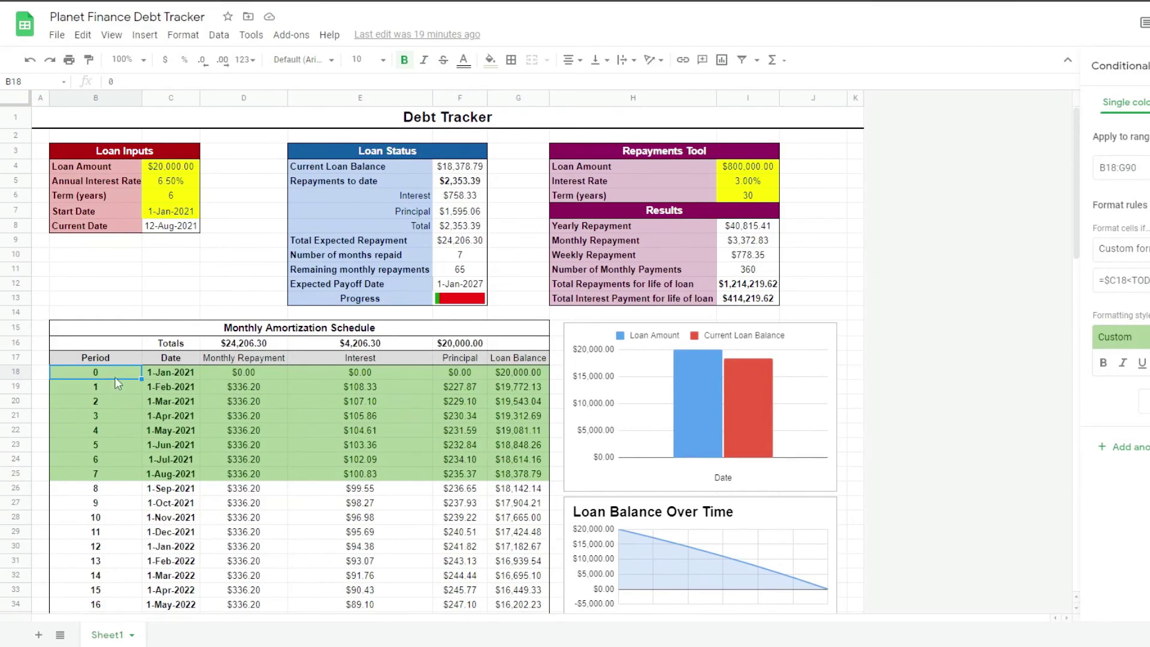
left_click_drag(99, 372, 509, 536)
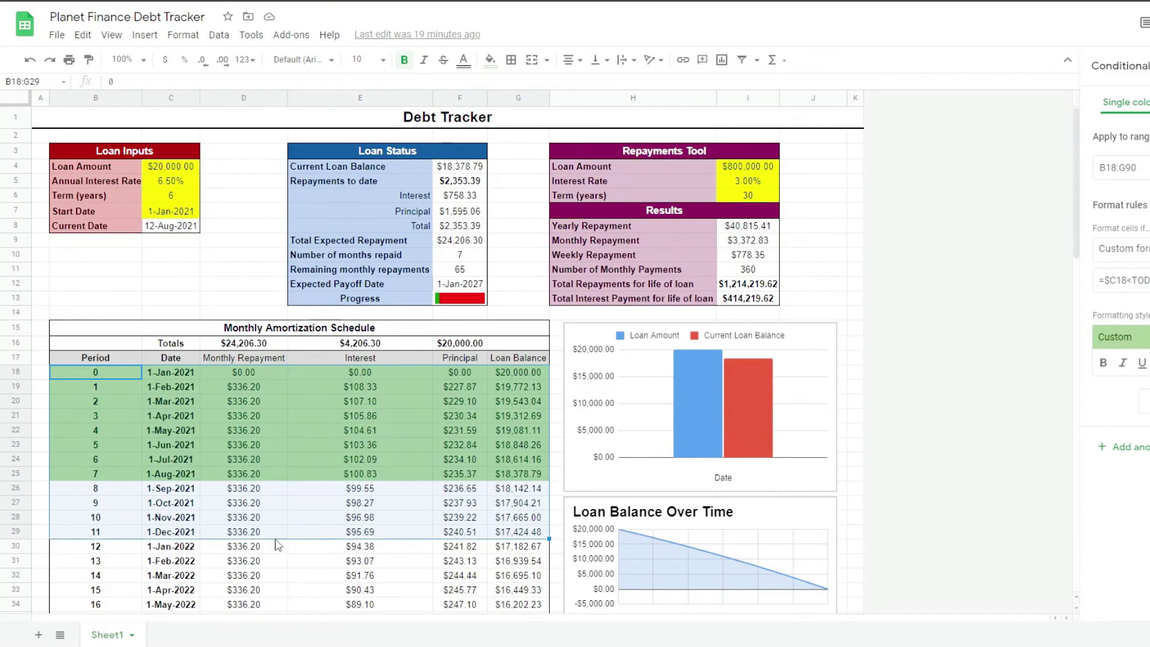
- Add a conditional formatting rule on B18:G90 with custom formula =$C18<TODAY() and green fill
left_click(183, 36)
left_click(238, 362)
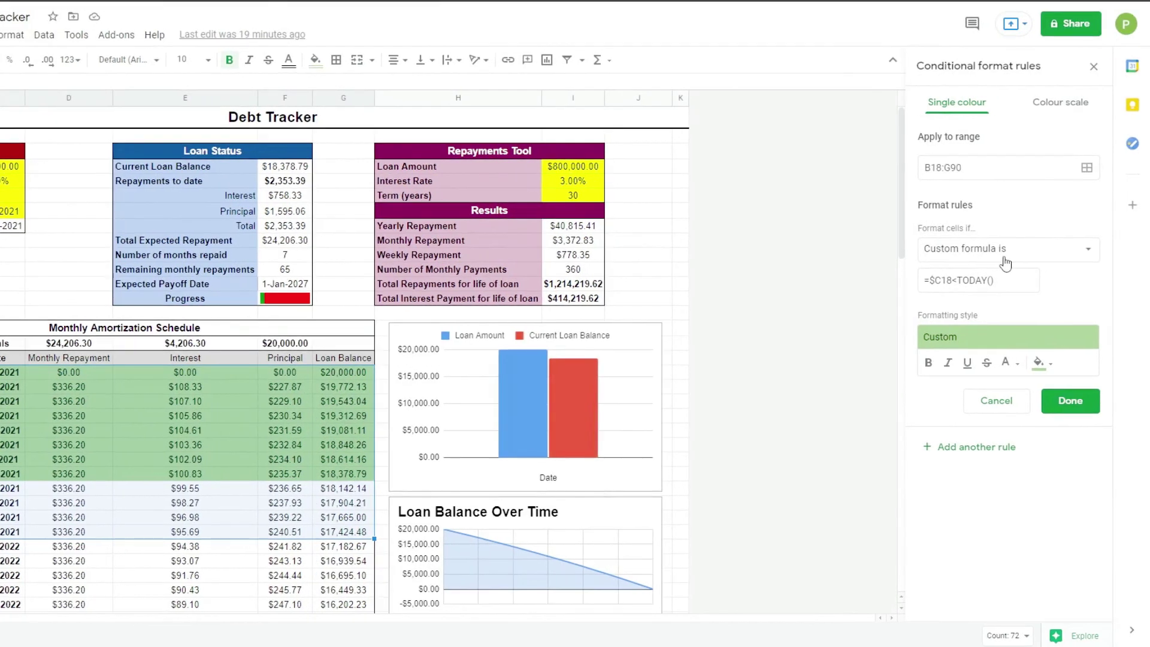
left_click(1005, 262)
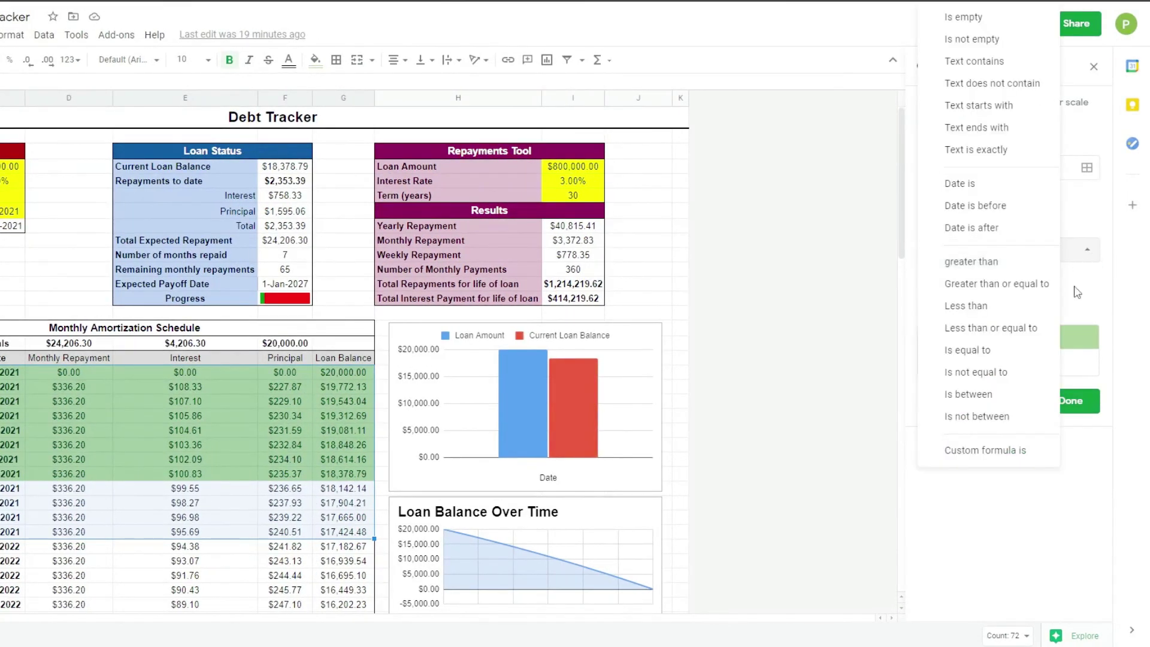
left_click(984, 453)
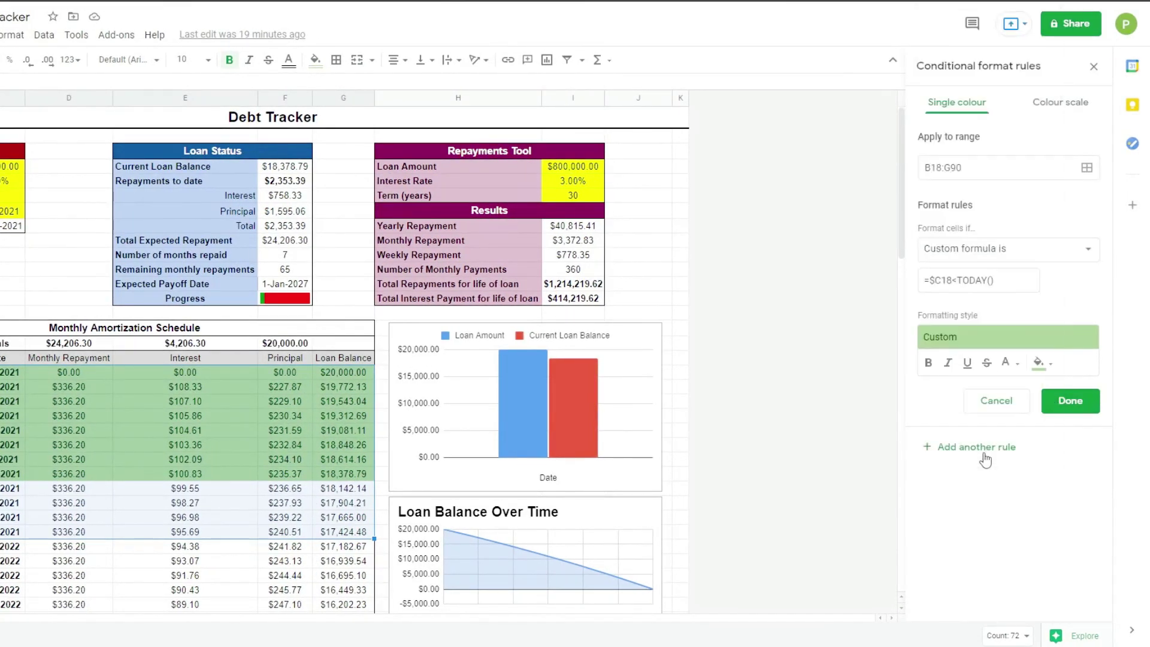
left_click(1008, 284)
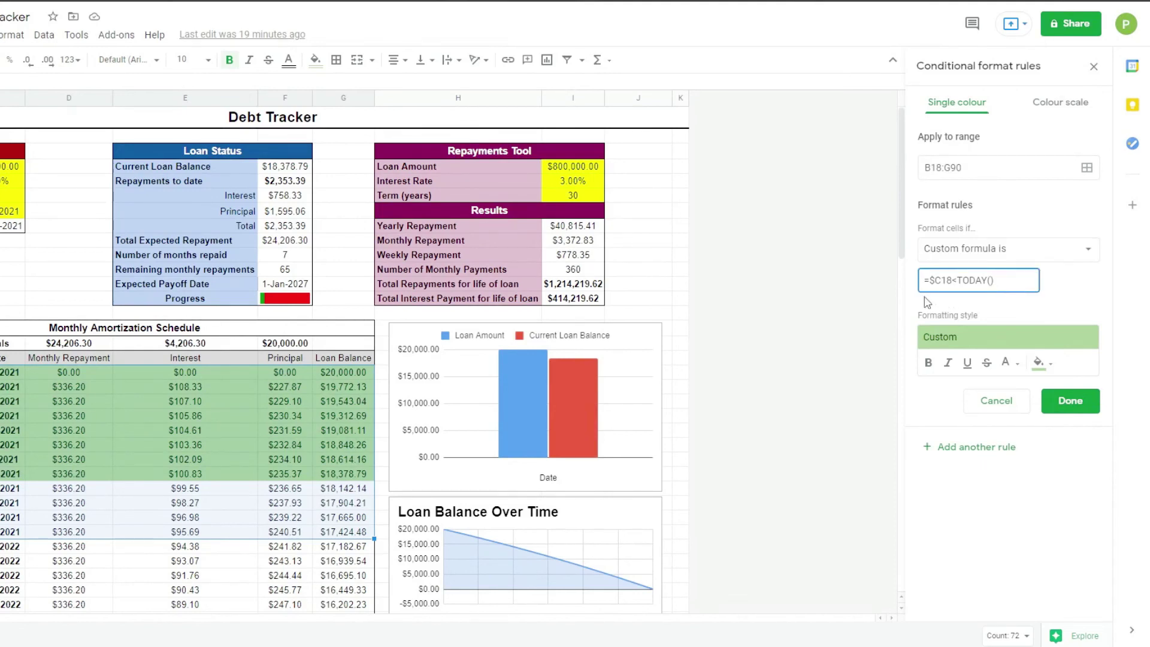